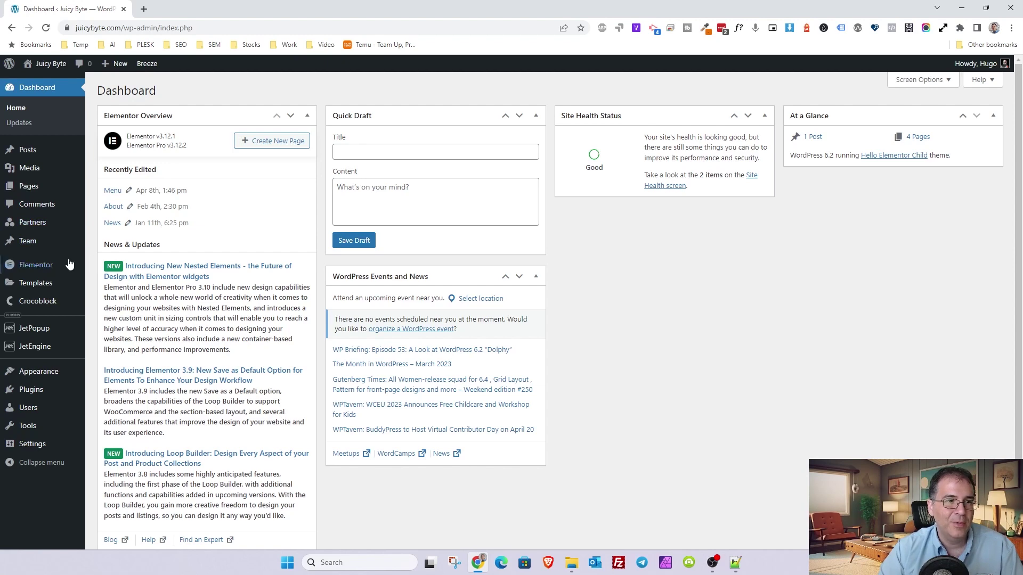
Open the Elementor Popups template list from the Templates menu
mouse_move(64, 264)
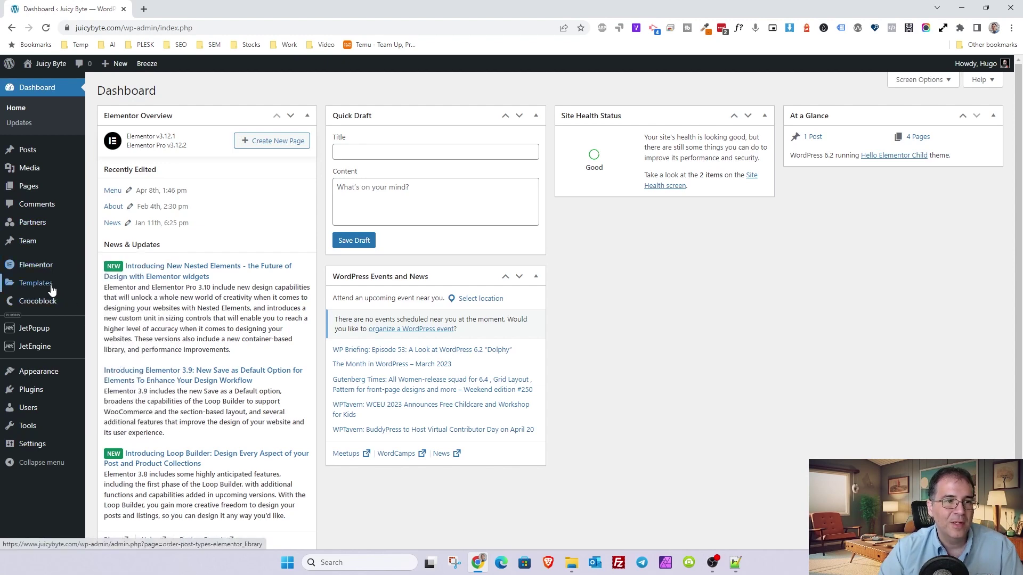
mouse_move(51, 286)
left_click(106, 314)
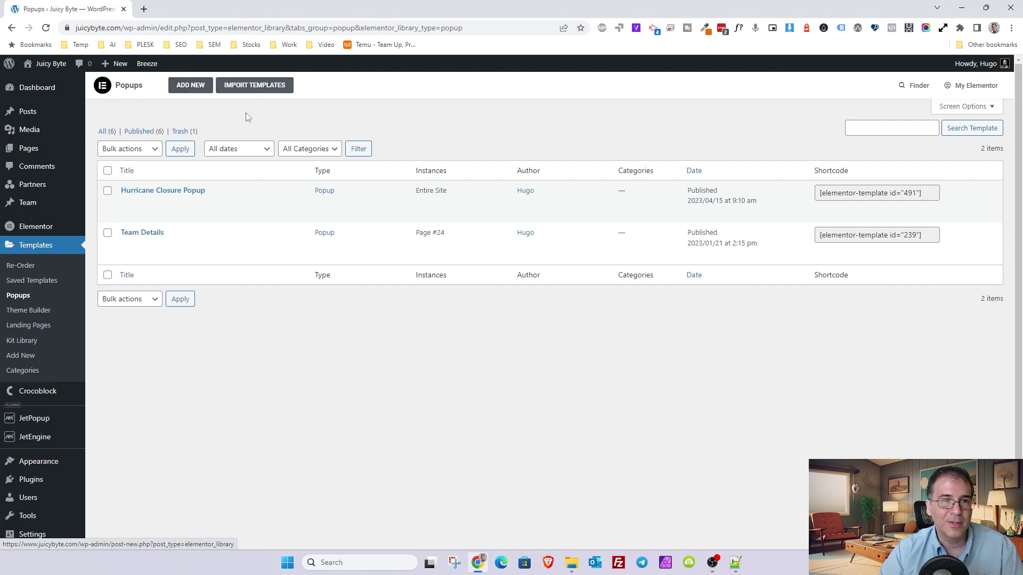
Add a new Popup template named 'Cookie Footer Message Popup'
left_click(193, 88)
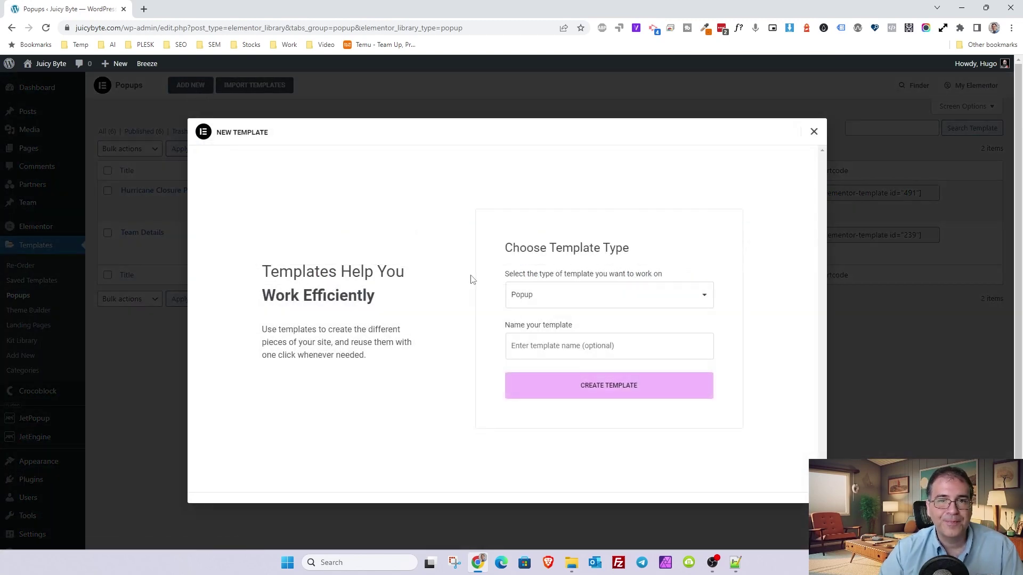
left_click(589, 335)
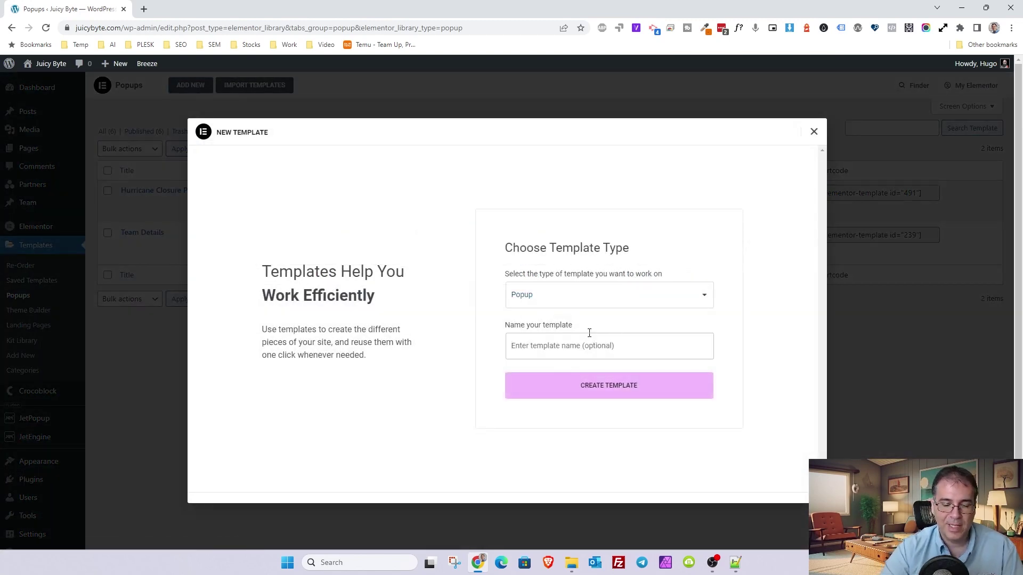
type("Cookie Footer Message Popup")
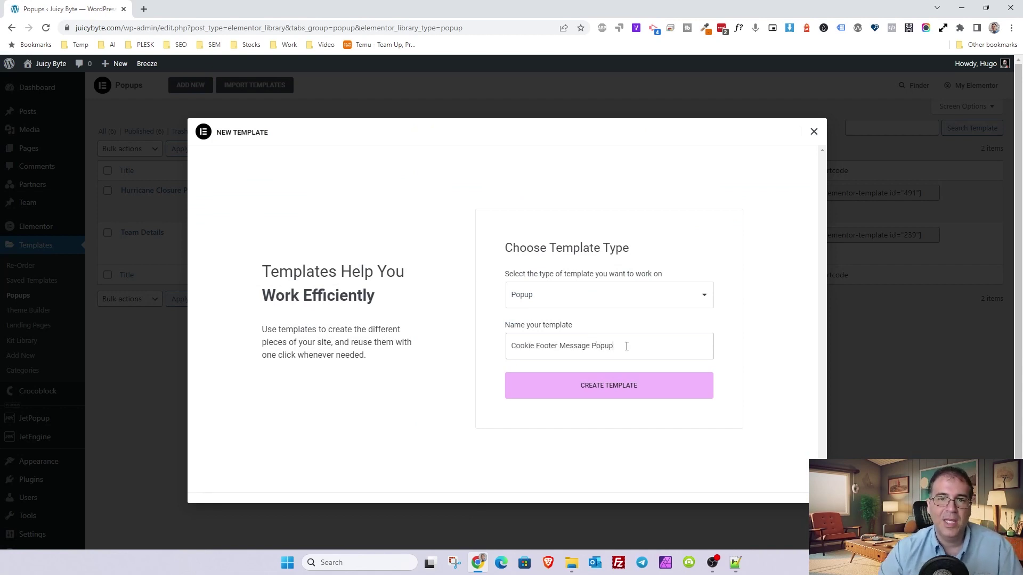
left_click(617, 397)
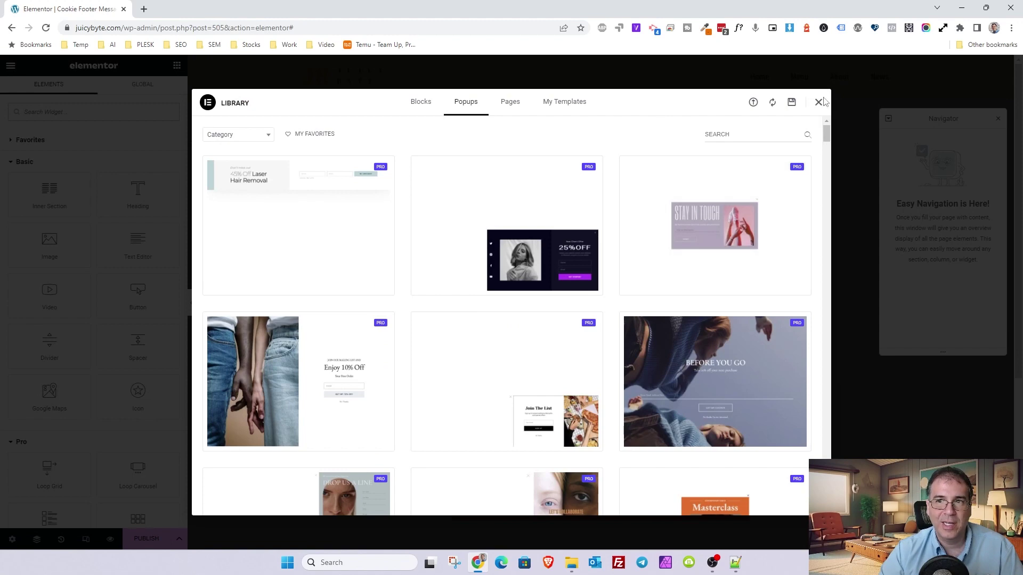
Dismiss the template library and drop a Heading widget into the blank popup
left_click(818, 104)
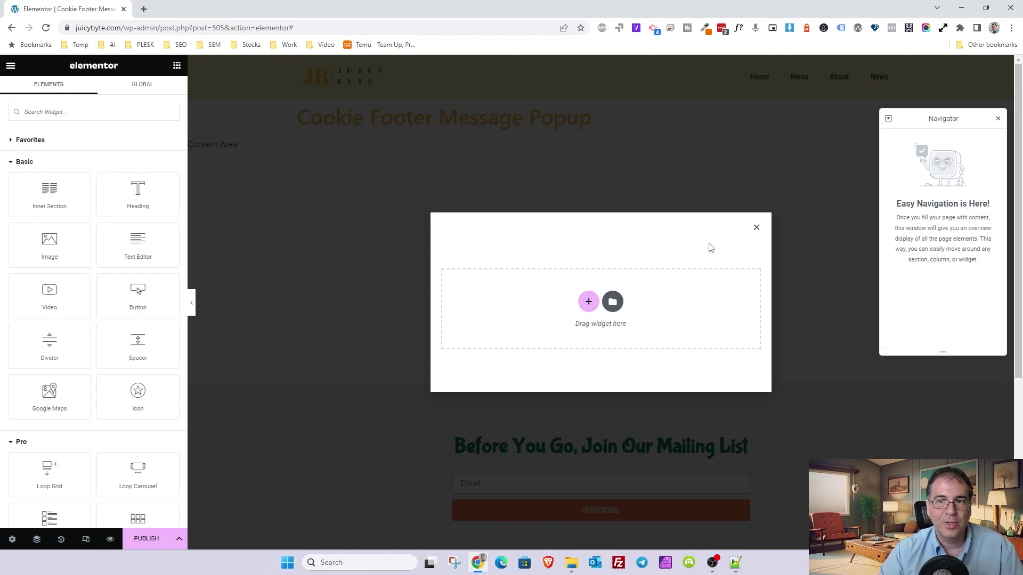
left_click(13, 539)
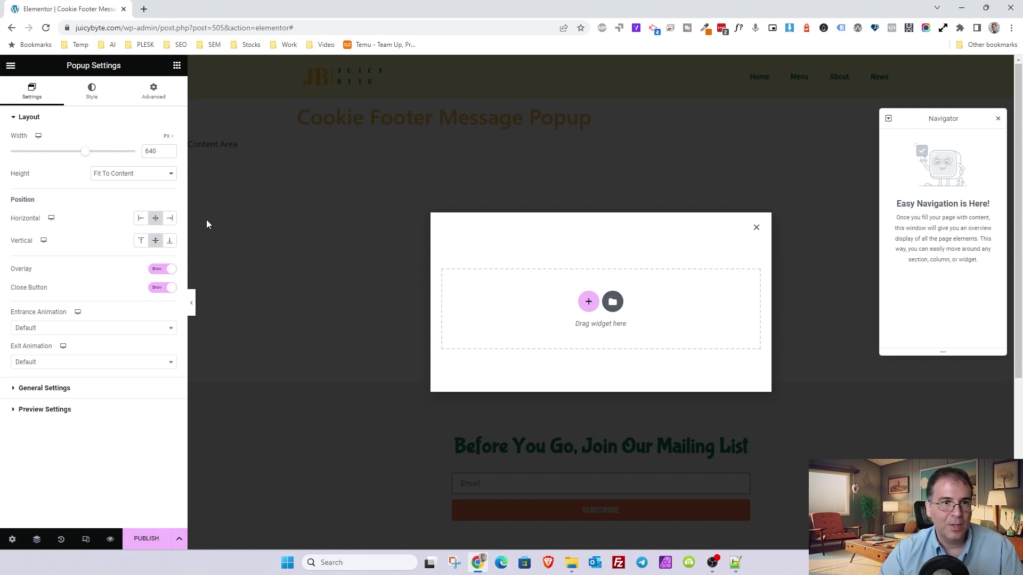
left_click(176, 65)
left_click_drag(138, 194, 602, 303)
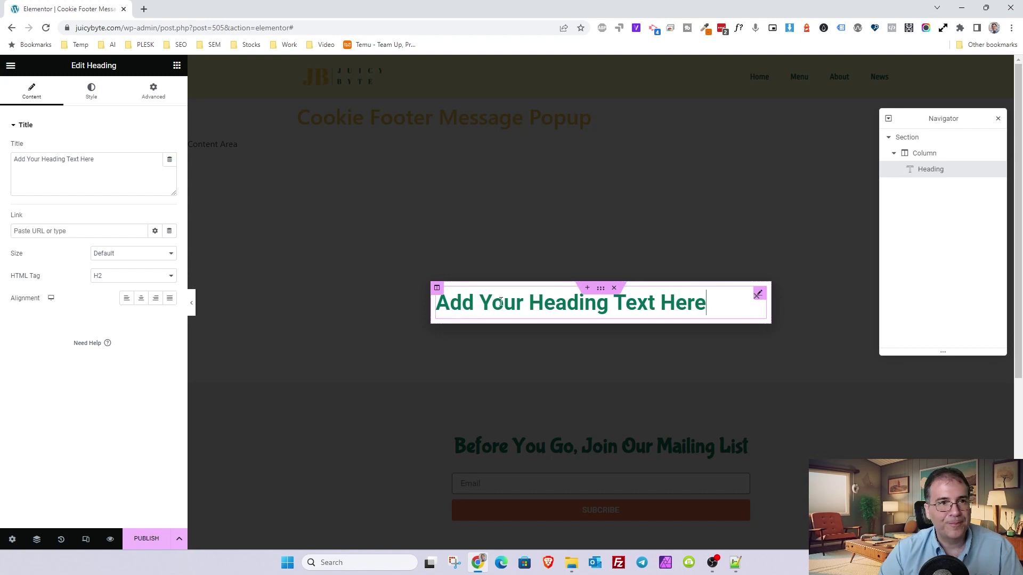
left_click(12, 539)
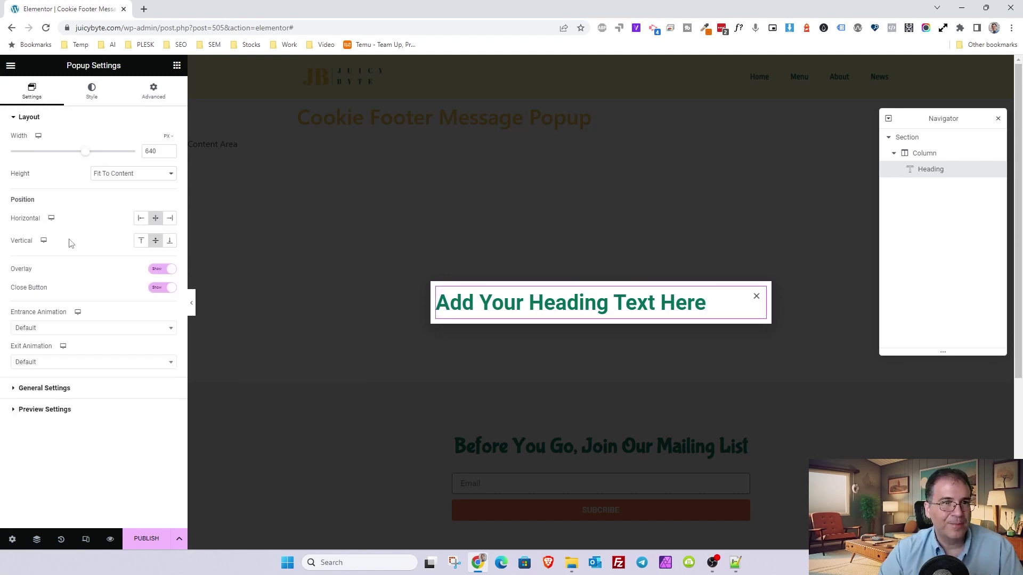
Set popup width to 100 VW, height Fit To Content, vertical position Bottom
left_click(168, 136)
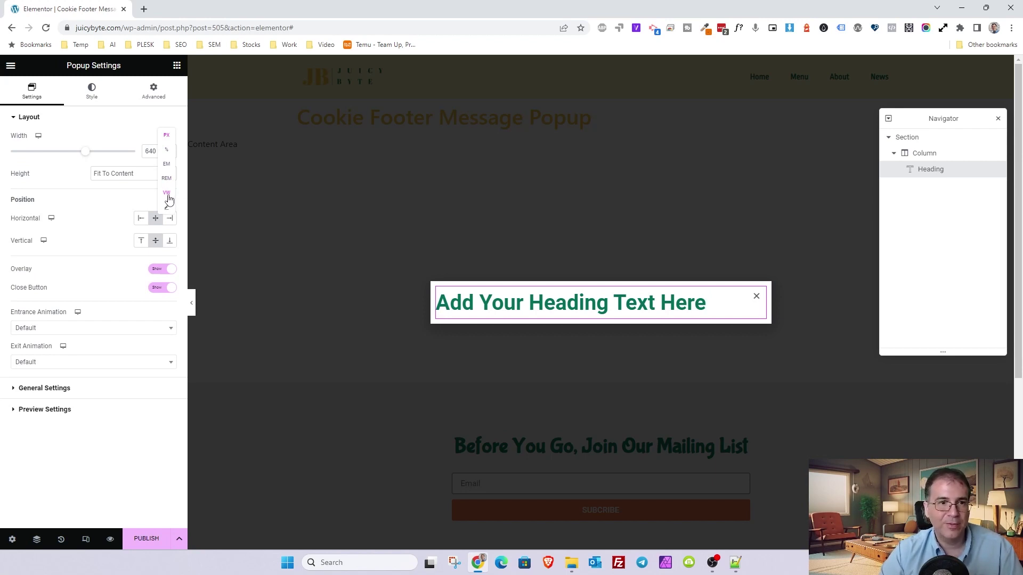
left_click(167, 193)
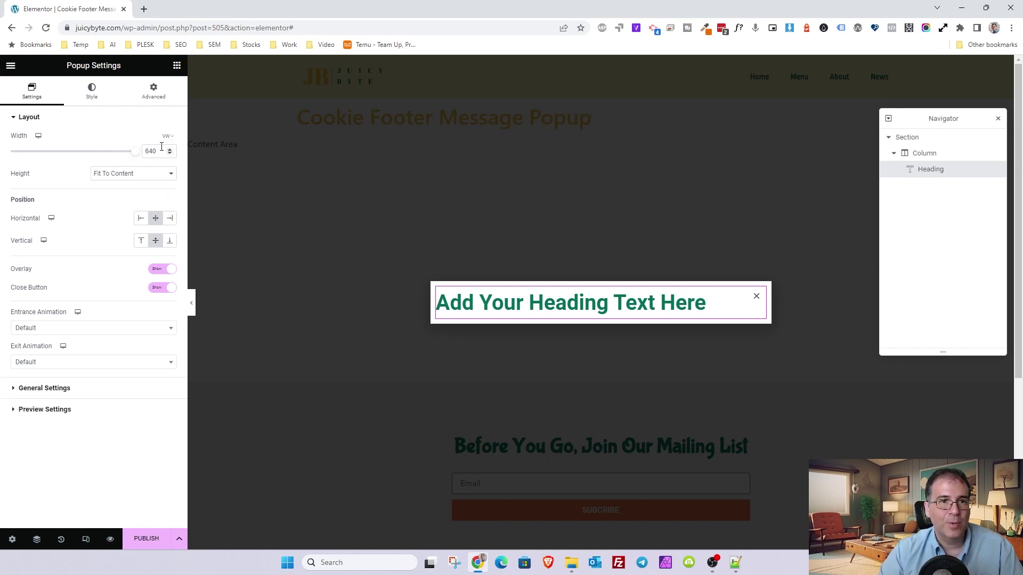
type("100")
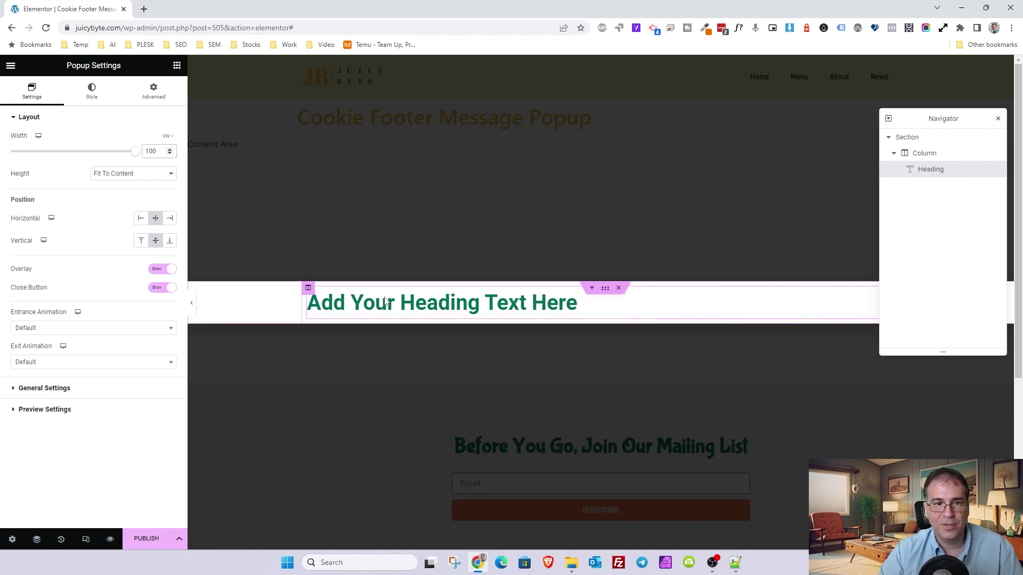
left_click(115, 179)
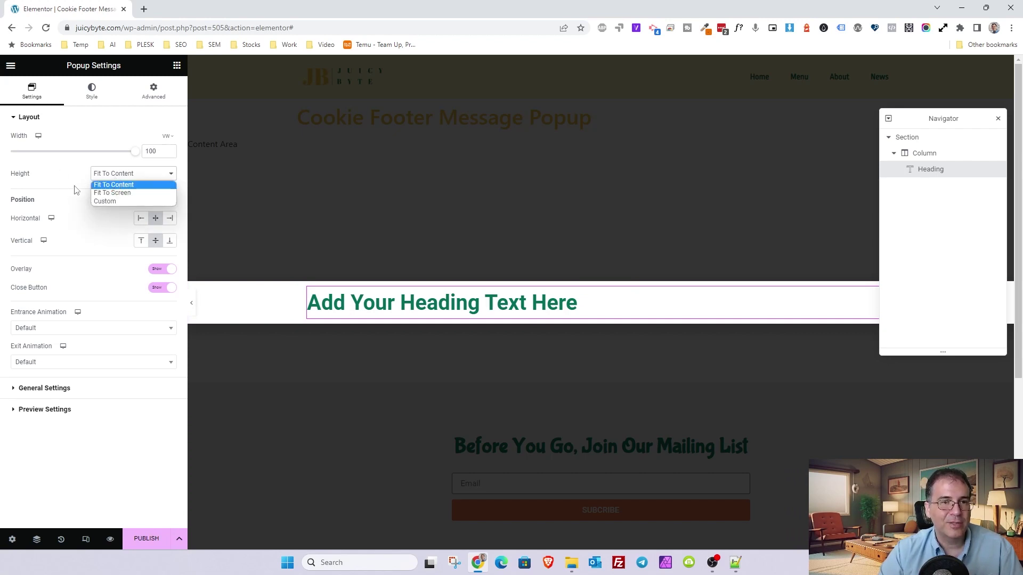
left_click(113, 186)
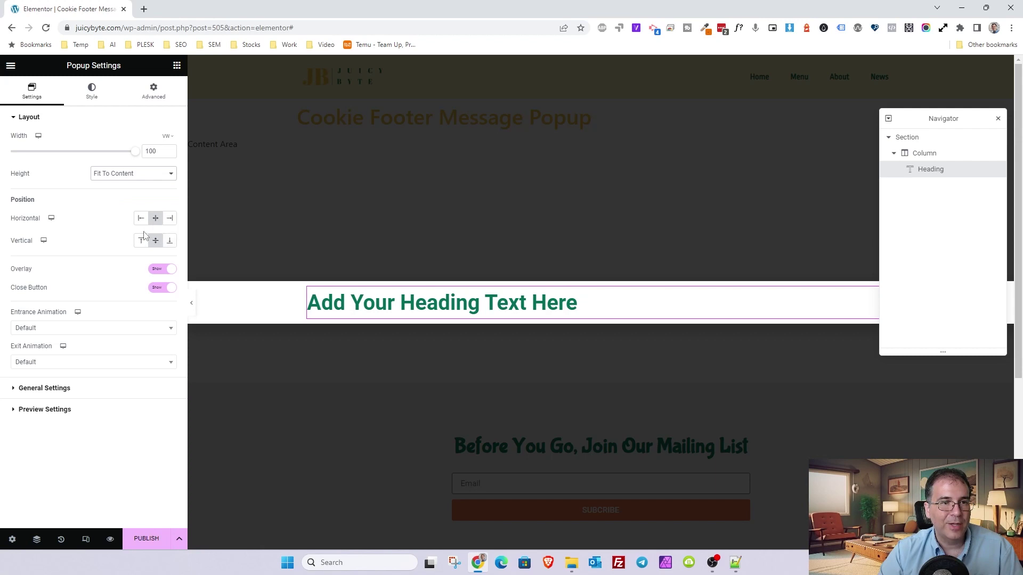
left_click(171, 243)
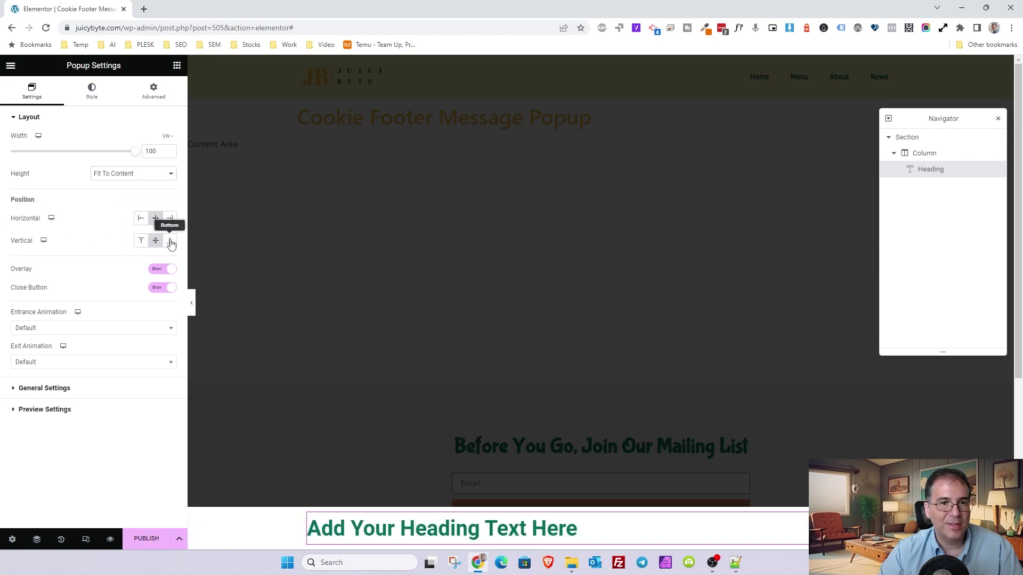
scroll(736, 458, "down", 4)
scroll(736, 459, "up", 2)
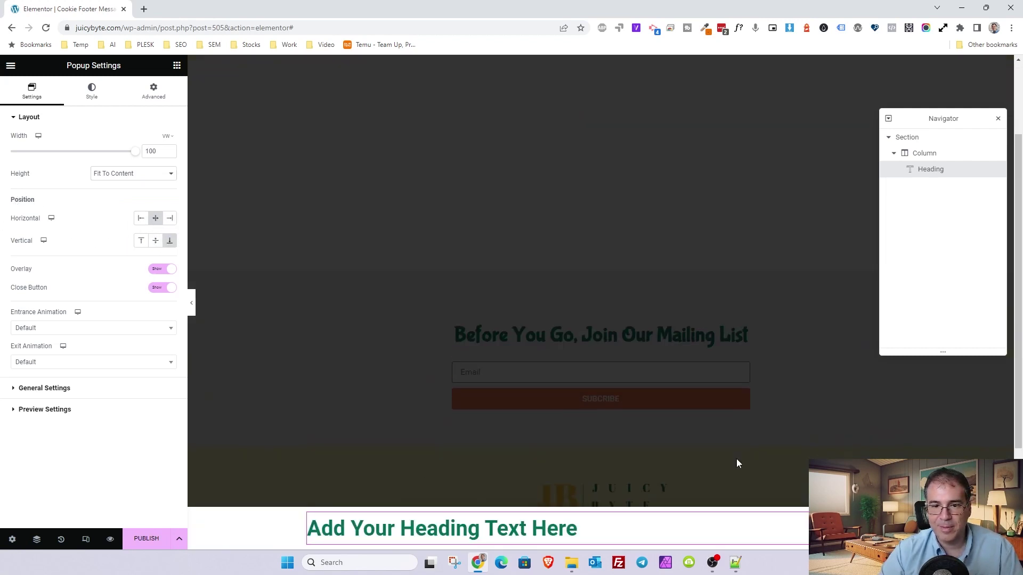
scroll(736, 458, "up", 2)
scroll(730, 446, "down", 4)
scroll(729, 446, "up", 4)
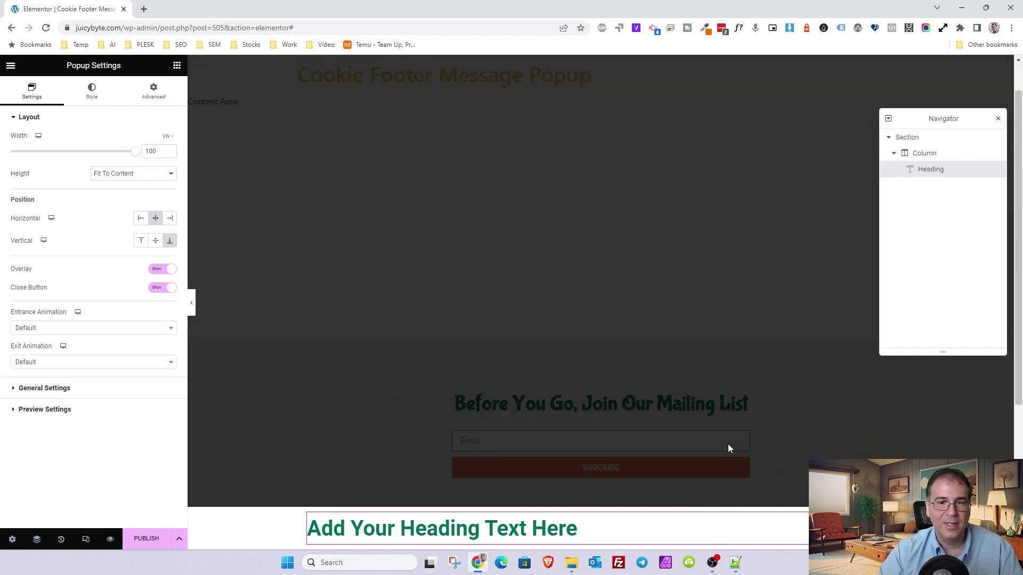
scroll(728, 448, "up", 1)
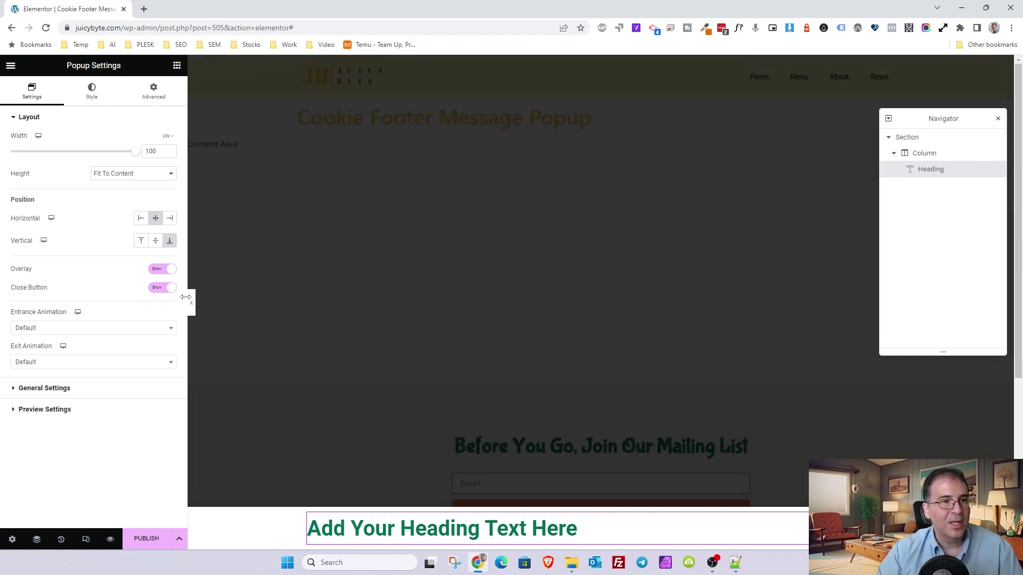
Turn off the popup's overlay and leave the entrance animation at Default
left_click(159, 274)
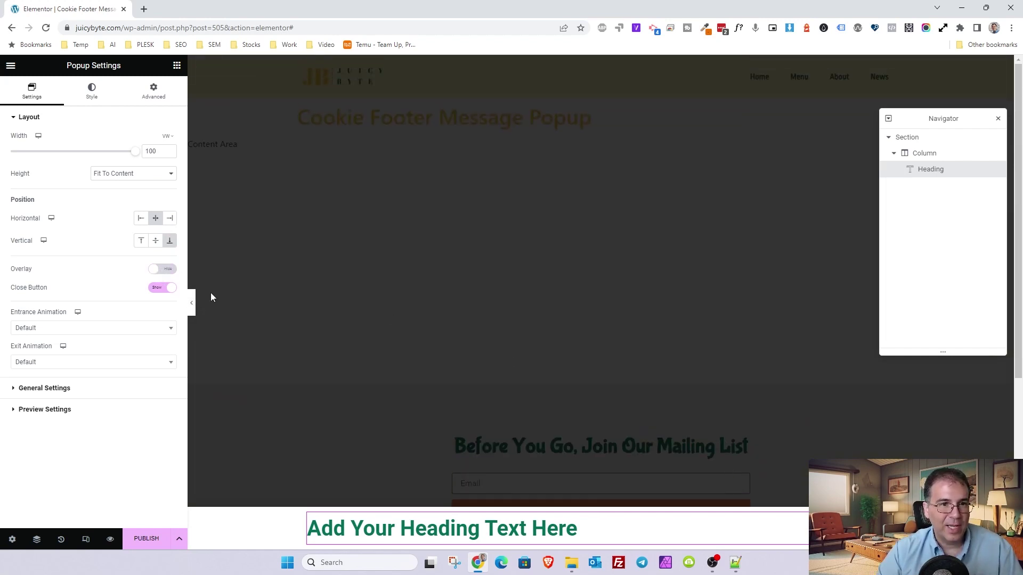
scroll(349, 380, "down", 2)
scroll(527, 368, "up", 2)
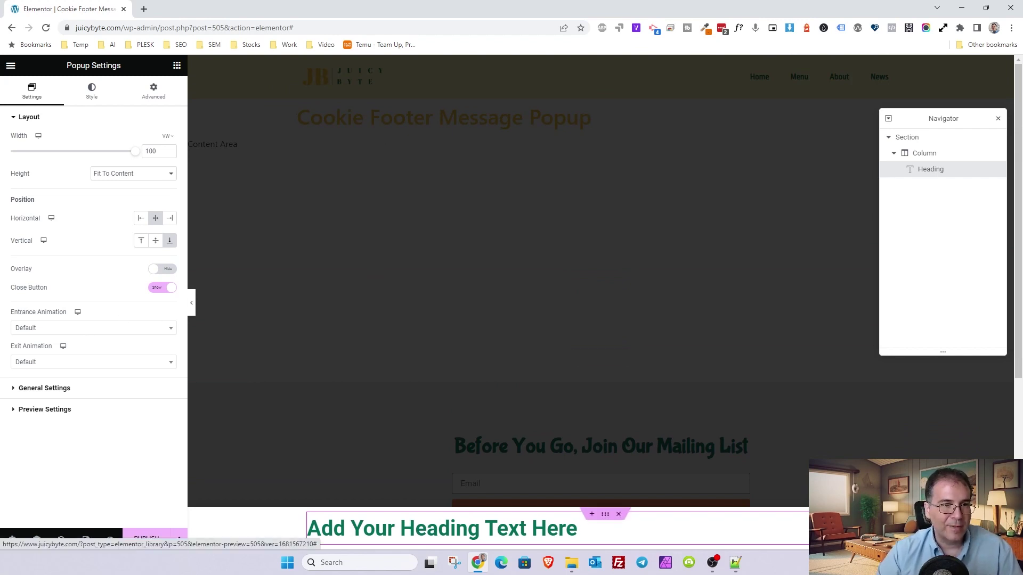
left_click(34, 331)
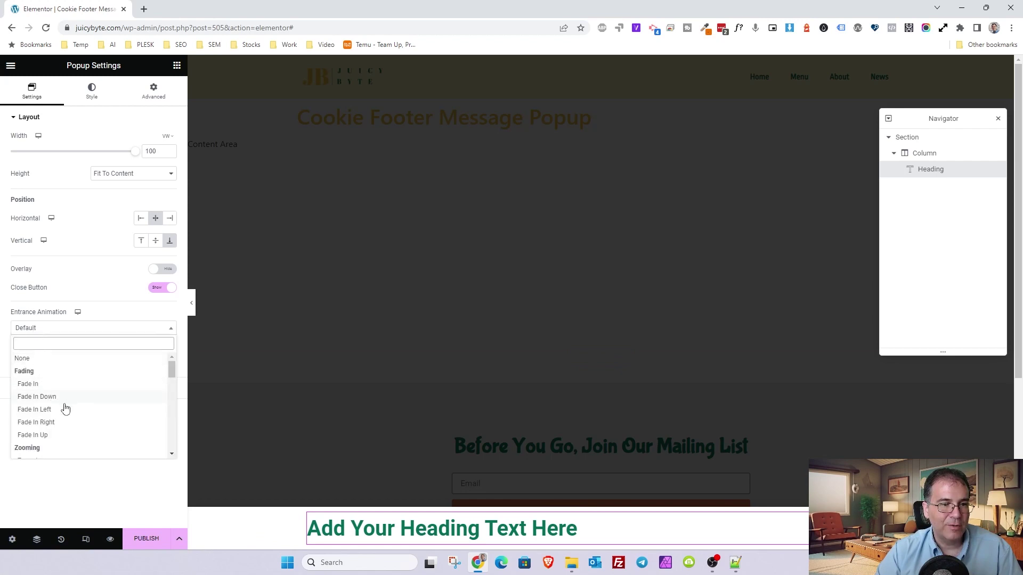
scroll(59, 413, "down", 6)
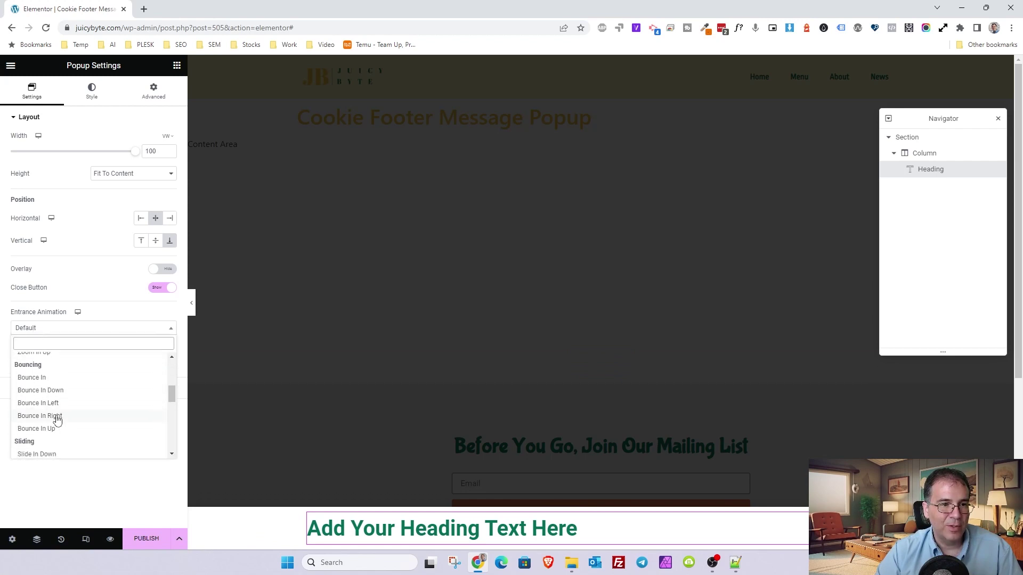
left_click(22, 314)
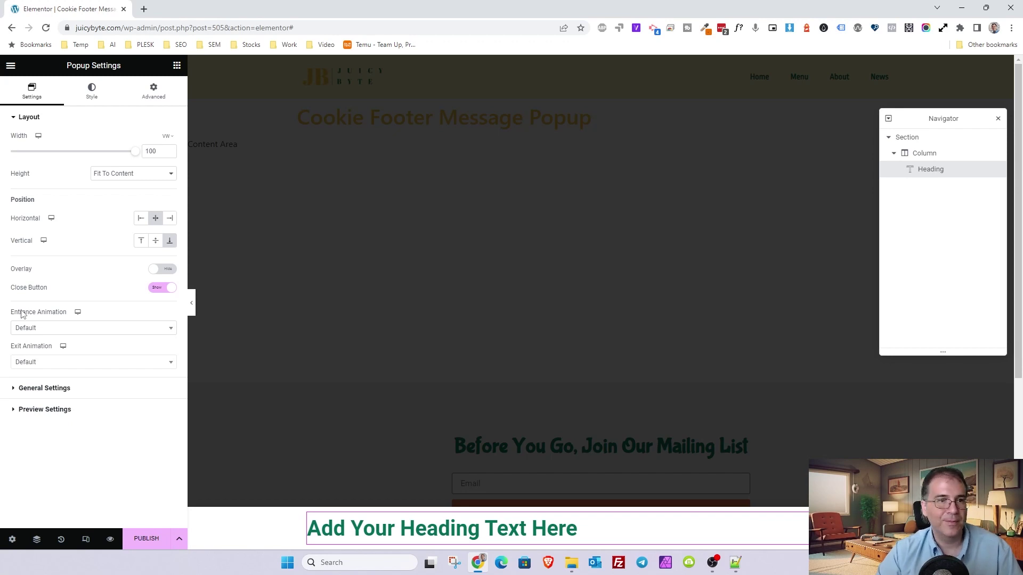
Keep the popup's HTML tag as div and review its preview settings
left_click(36, 389)
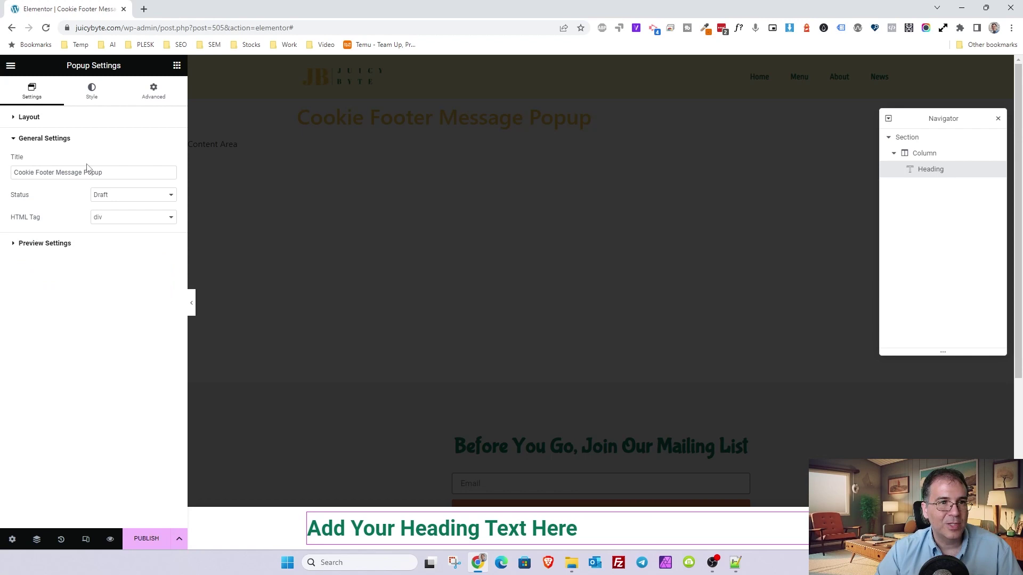
left_click(110, 220)
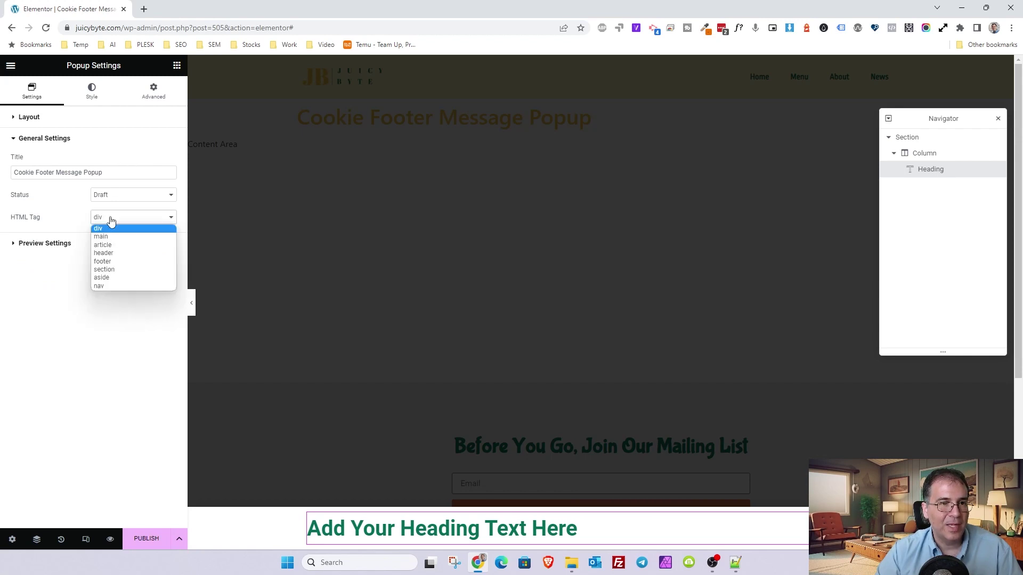
left_click(106, 228)
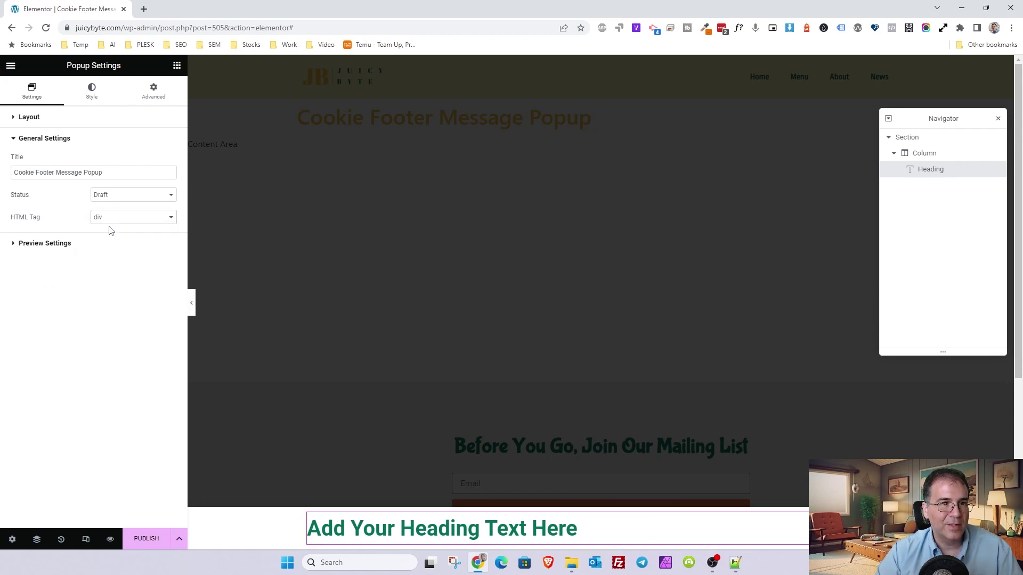
left_click(69, 243)
left_click(59, 159)
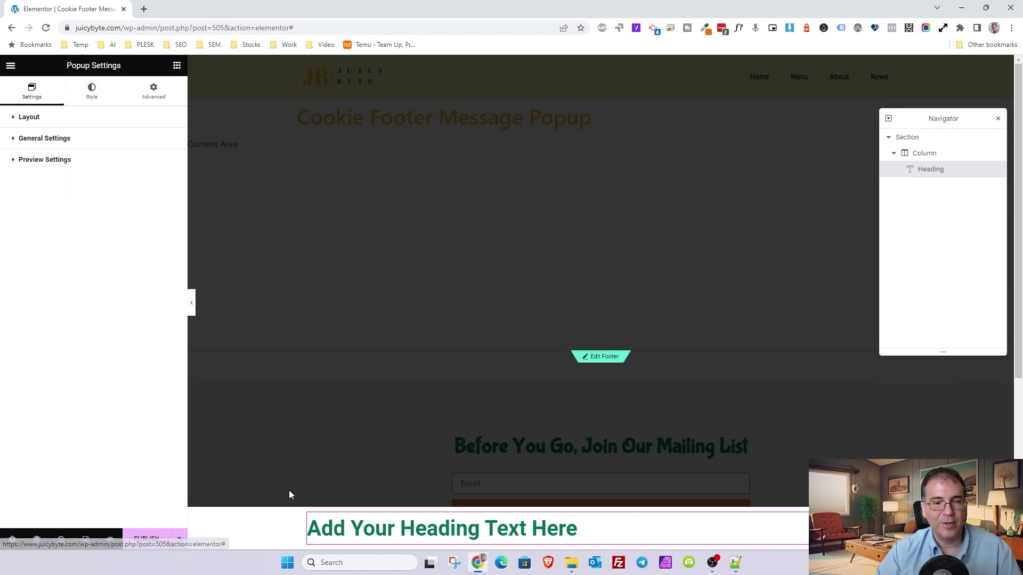
left_click(92, 102)
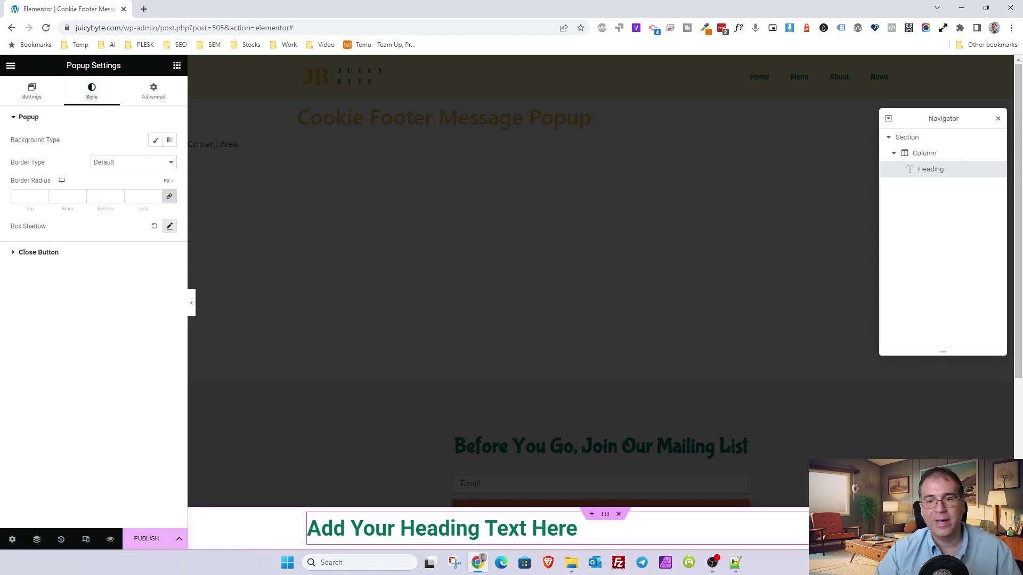
Give the popup a Classic background in the global Primary green
left_click(156, 139)
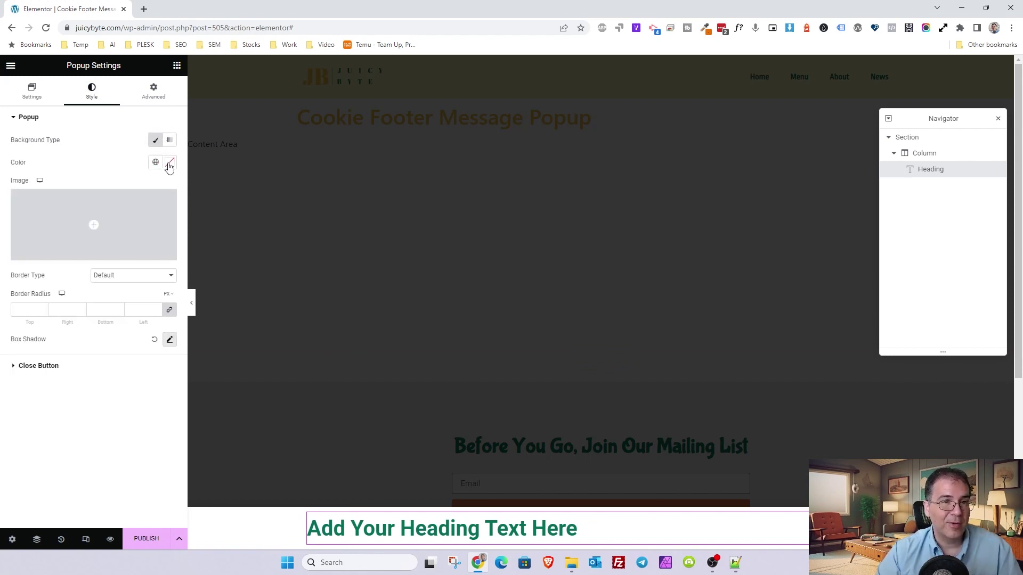
left_click(168, 169)
left_click(156, 162)
left_click(69, 212)
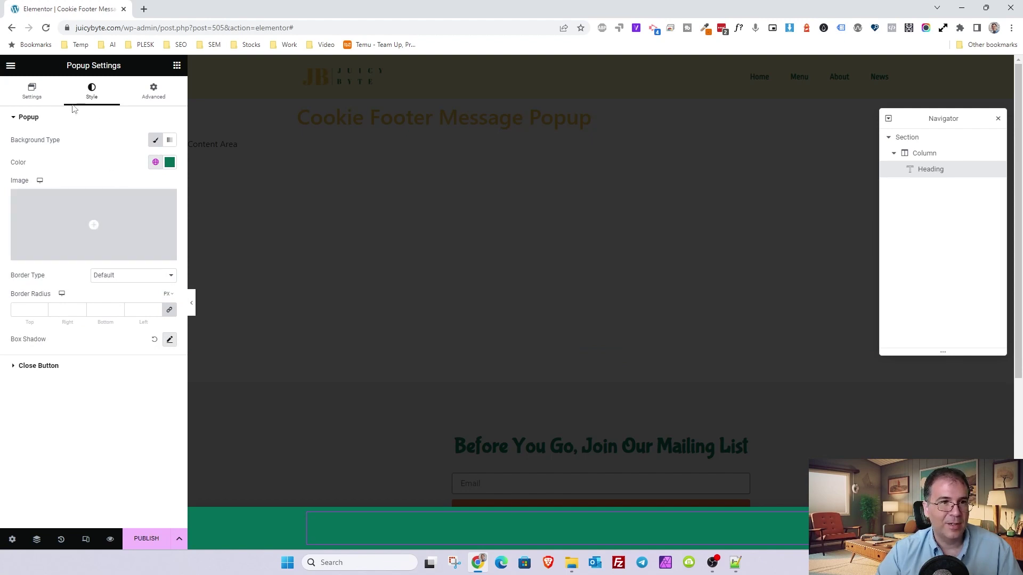
Make the close button the global White colour at size 20
left_click(53, 367)
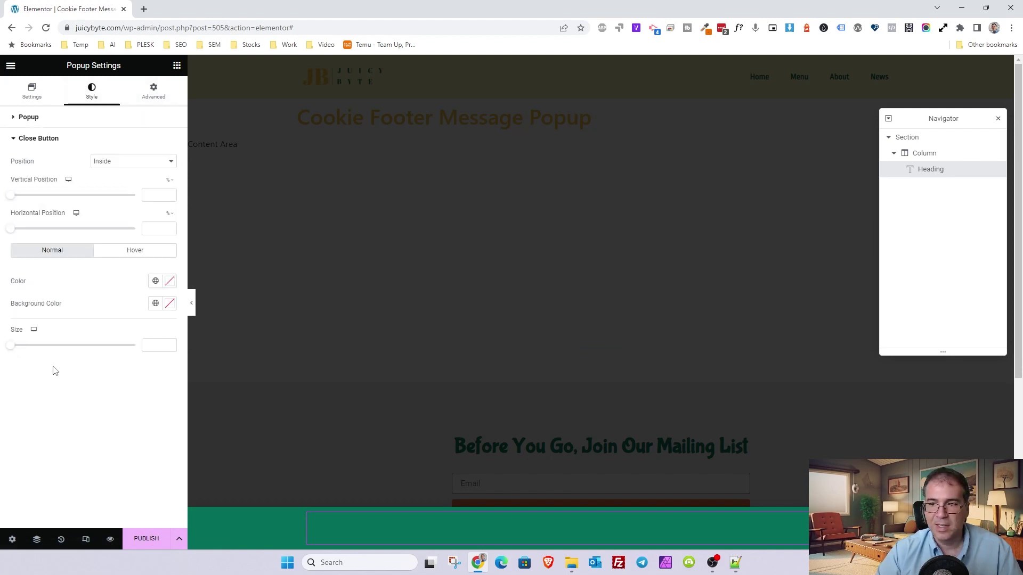
left_click(156, 281)
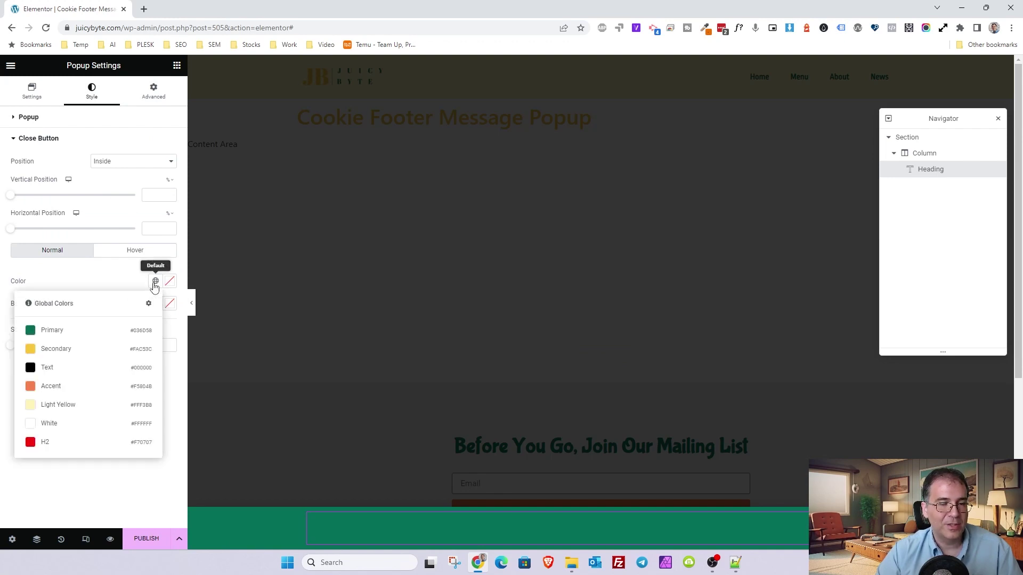
left_click(56, 423)
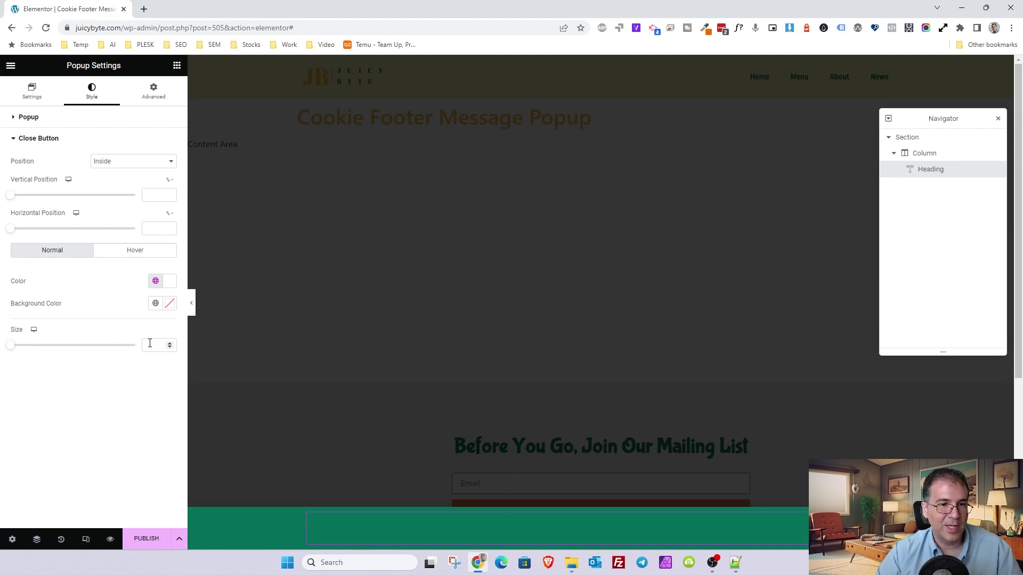
type("26")
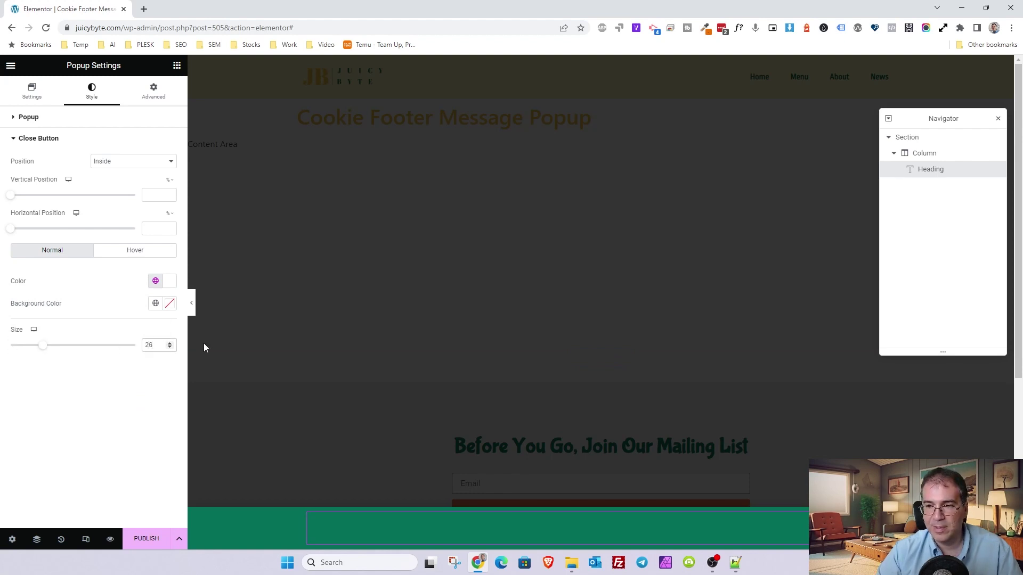
key("BackSpace")
key("BackSpace")
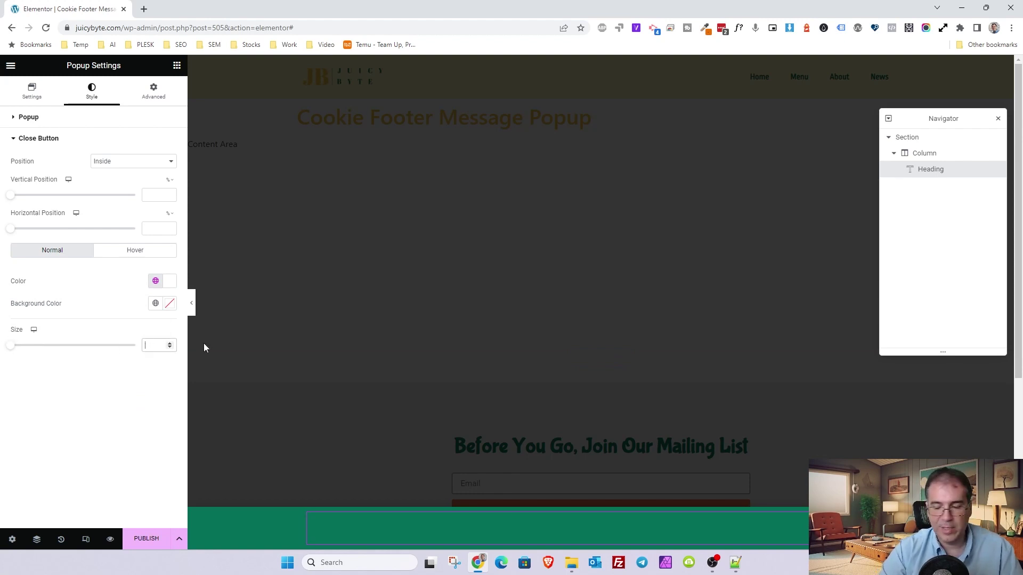
type("24")
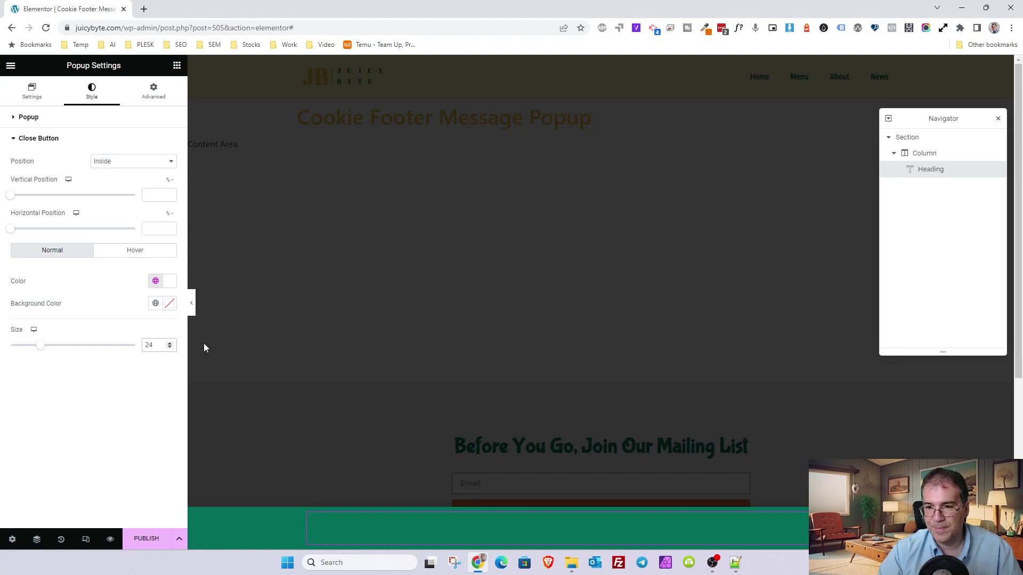
key("BackSpace")
key("BackSpace")
type("20")
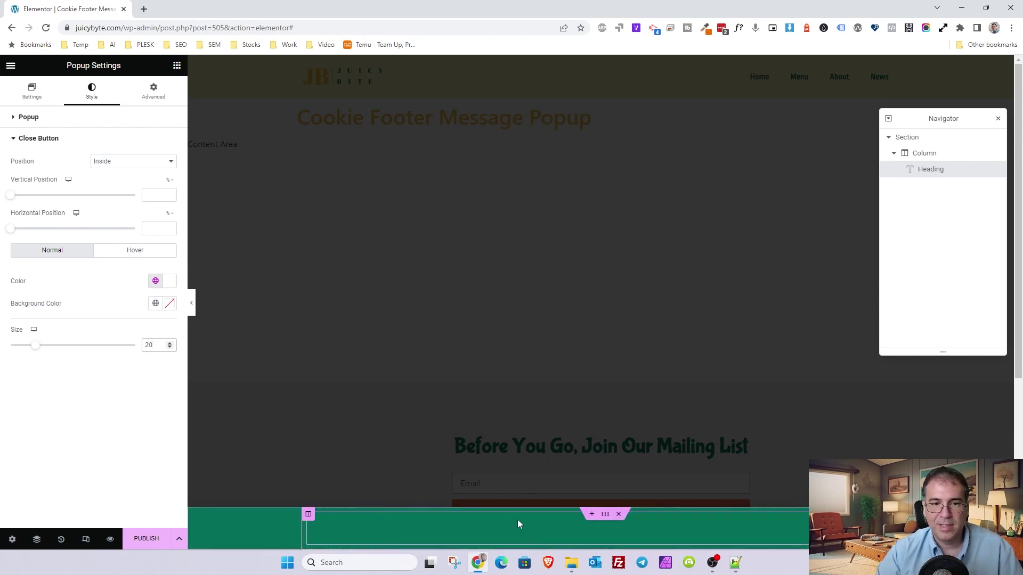
Check the popup's Advanced options, then select the heading in the green bar
left_click(152, 94)
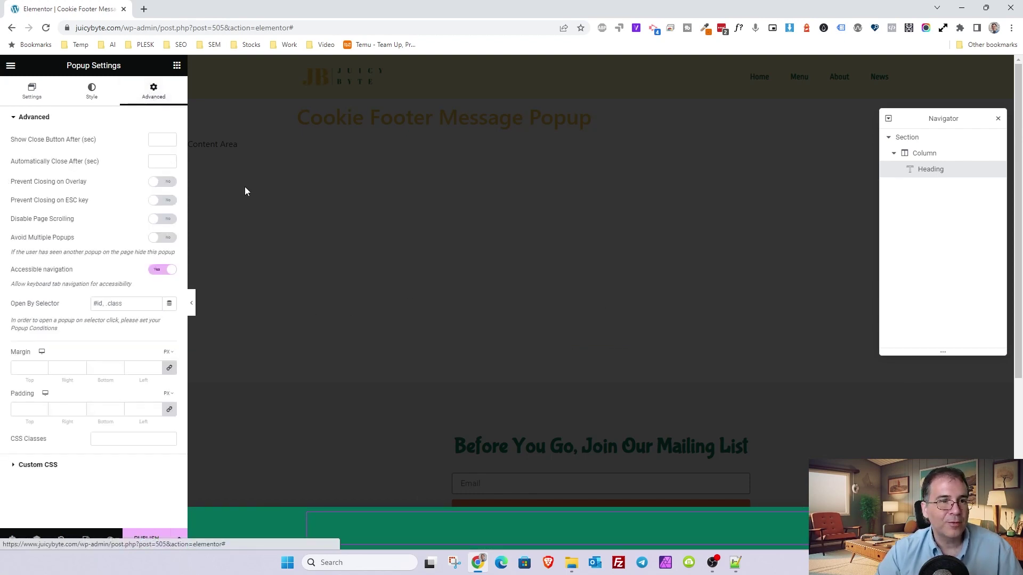
left_click(92, 92)
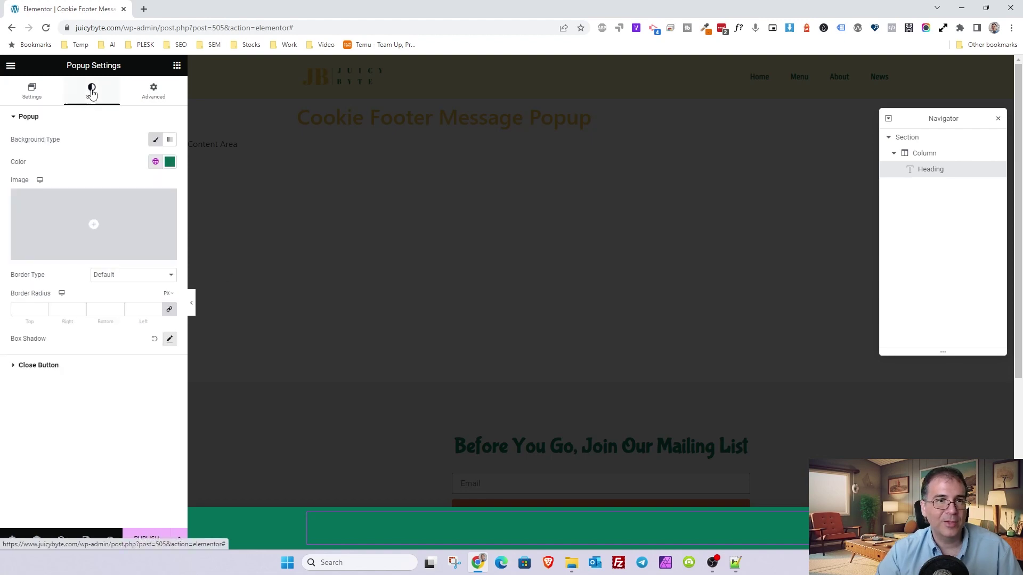
left_click(571, 522)
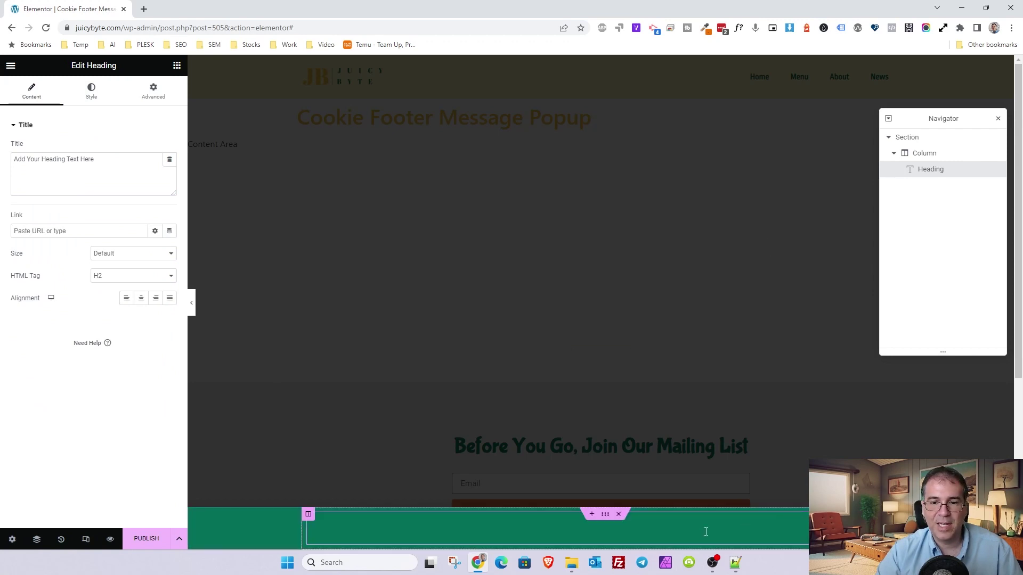
Replace the heading text with 'This Website Is Using Cookies.' copied from Notepad++
left_click_drag(108, 165, 11, 161)
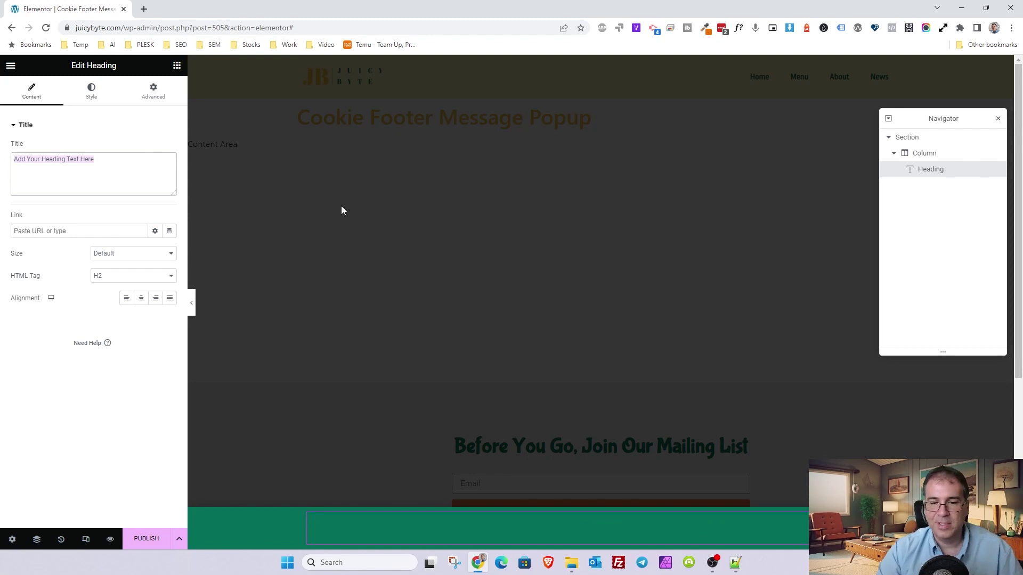
left_click(735, 562)
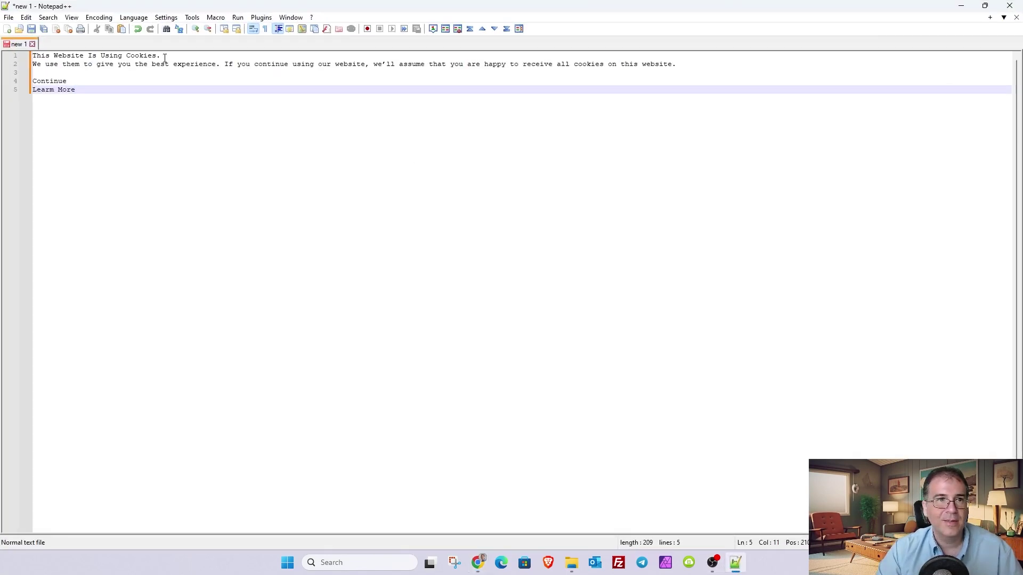
left_click_drag(165, 58, 16, 56)
key("ctrl+c")
left_click(961, 6)
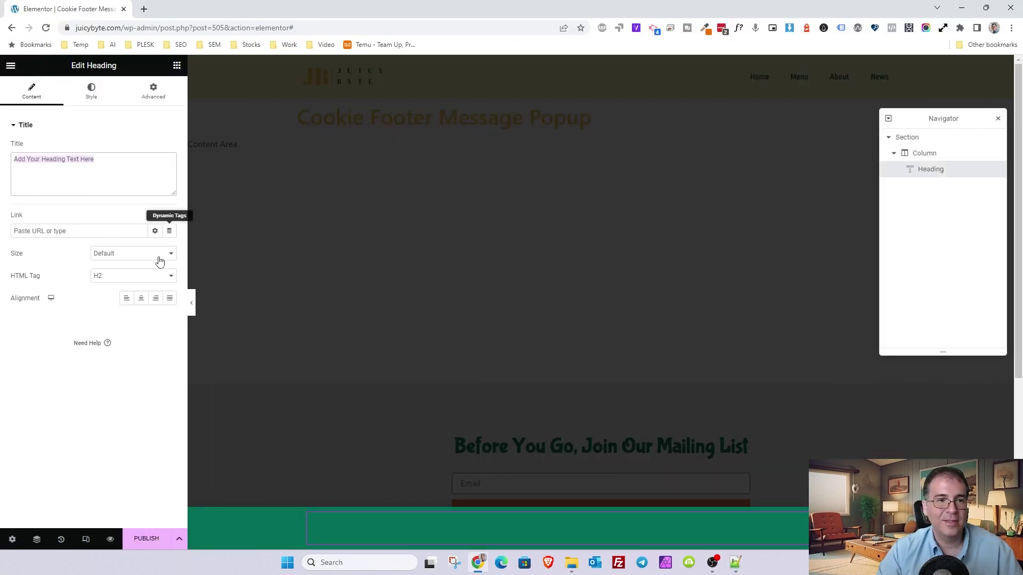
key("ctrl+v")
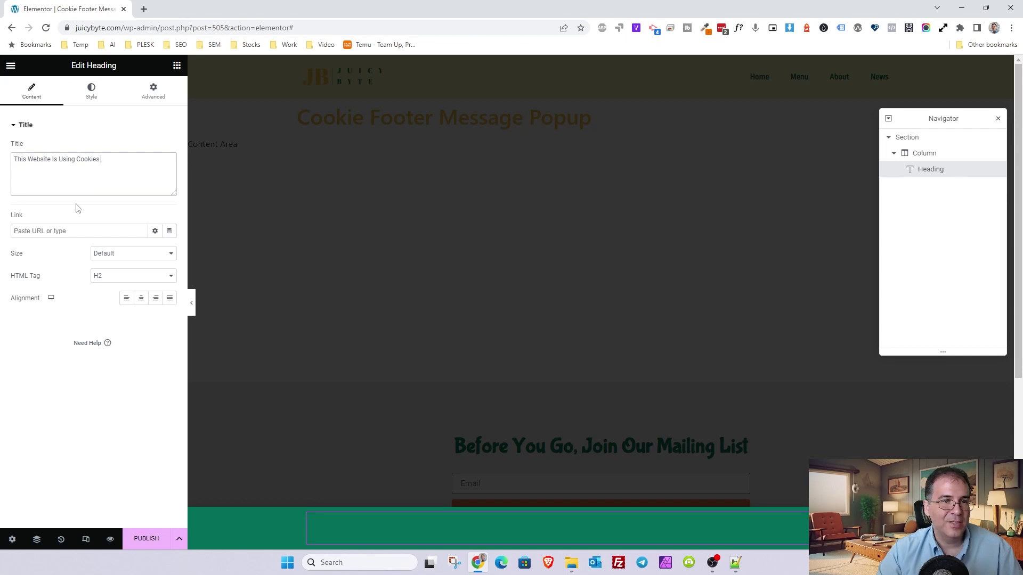
Set the heading text colour to the global White
left_click(91, 99)
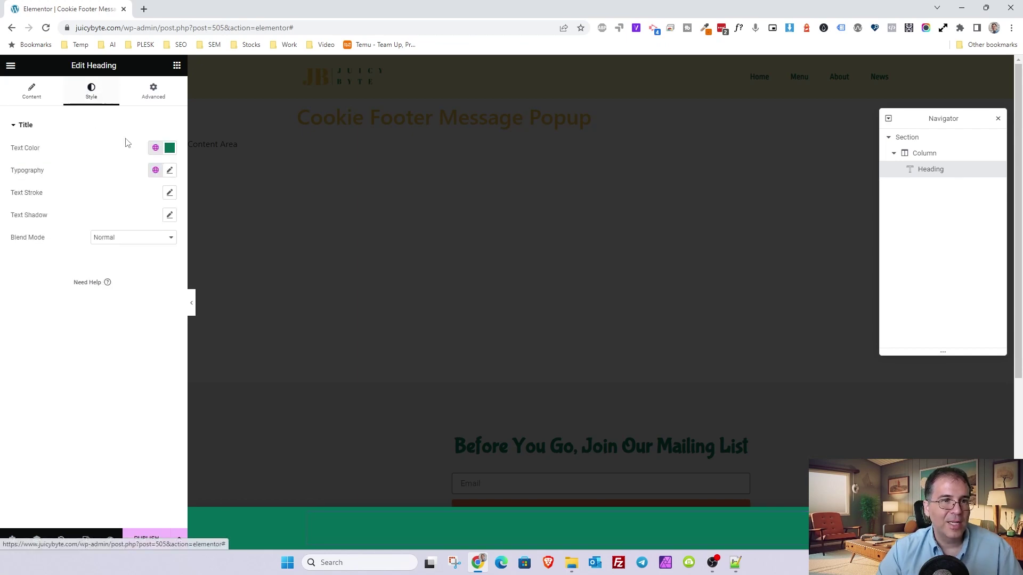
left_click(155, 169)
left_click(155, 148)
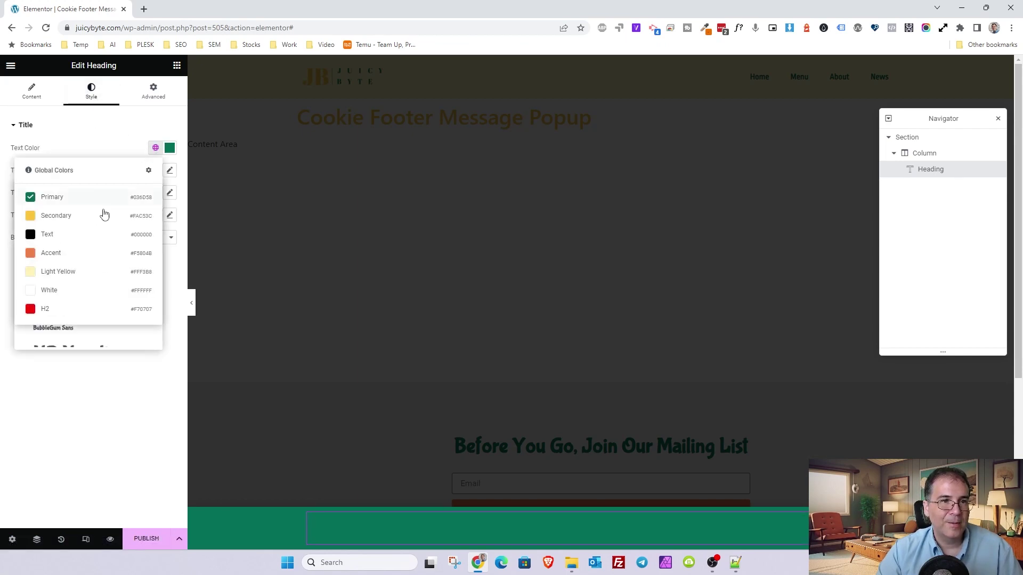
left_click(49, 291)
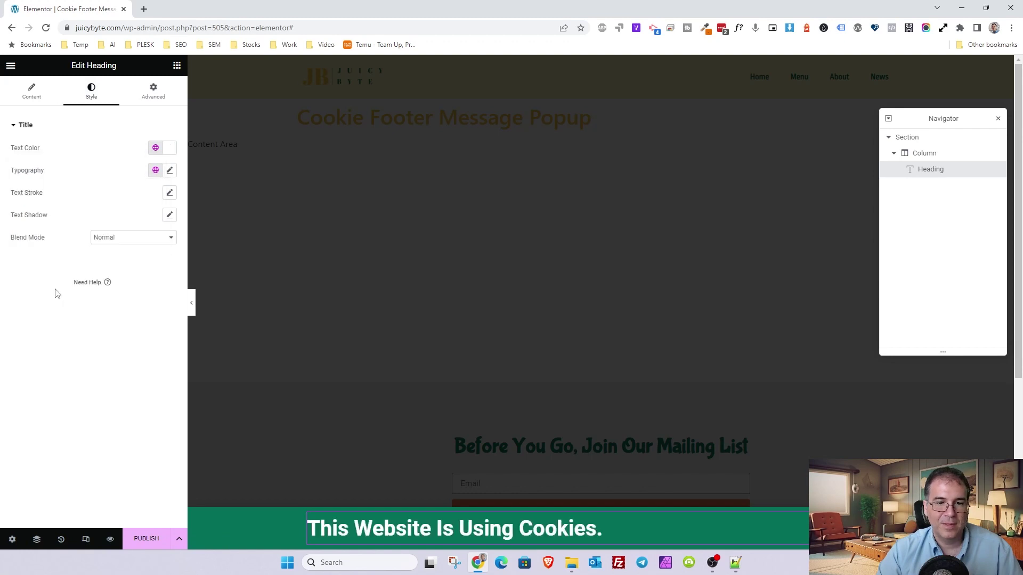
Set the heading typography to size 24 and weight 400 (Normal)
left_click(169, 171)
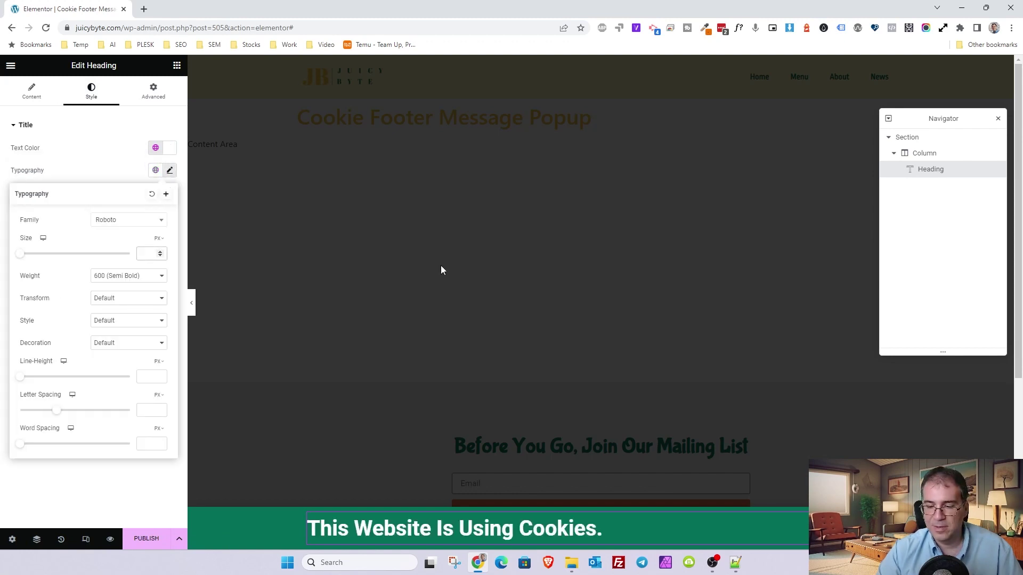
type("25")
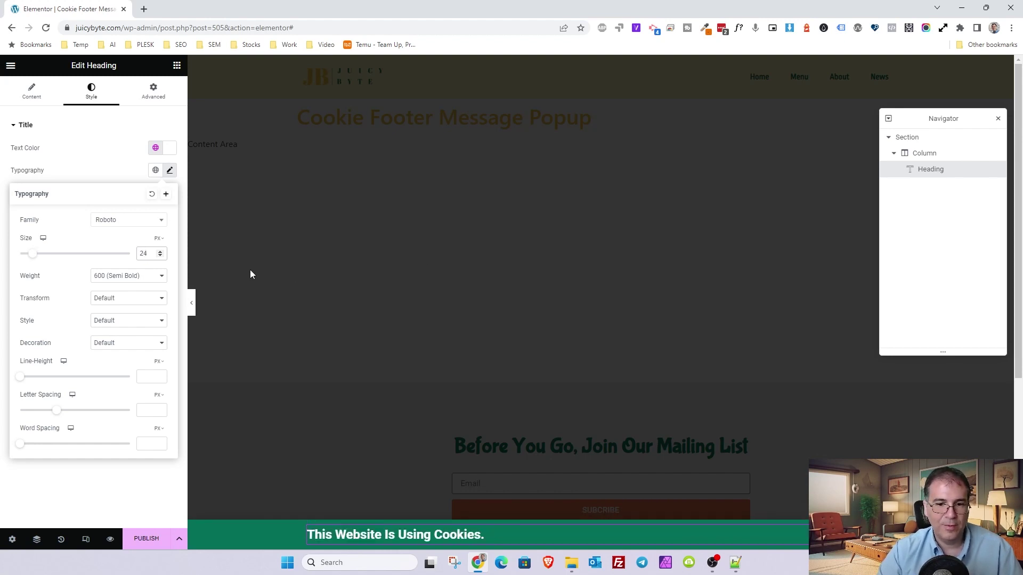
key("BackSpace")
type("4")
left_click(132, 276)
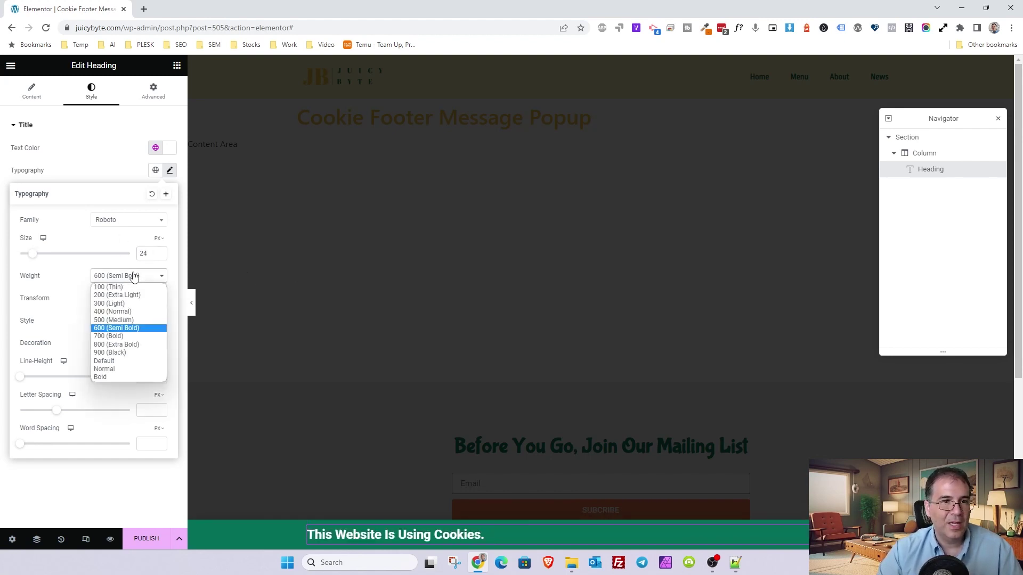
left_click(129, 320)
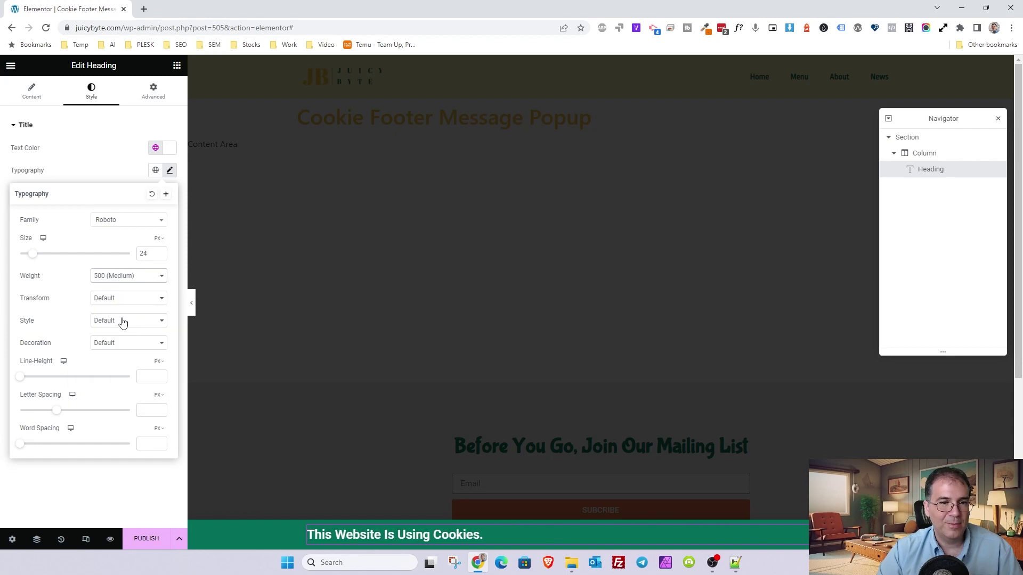
left_click(118, 278)
left_click(121, 316)
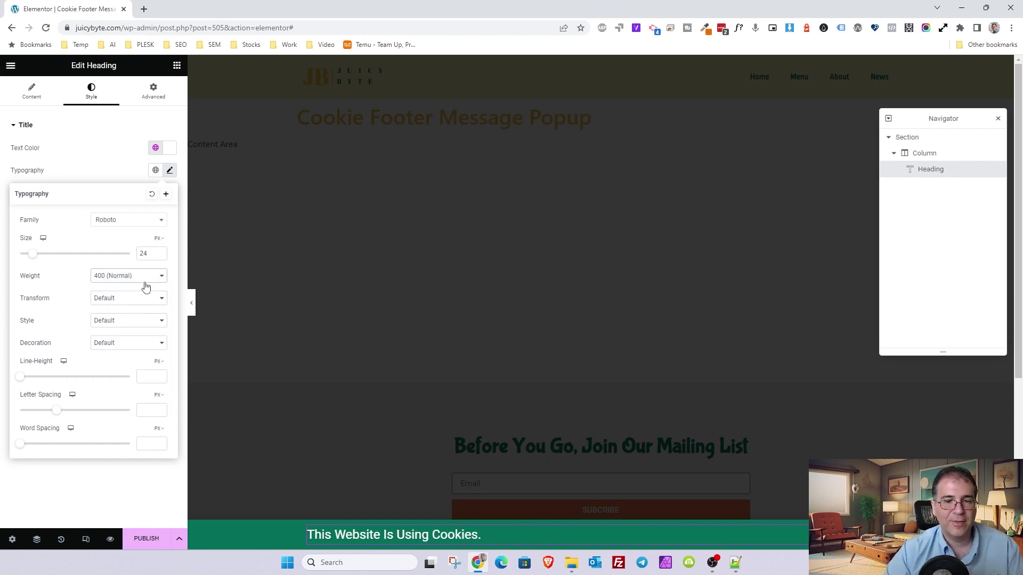
left_click(151, 97)
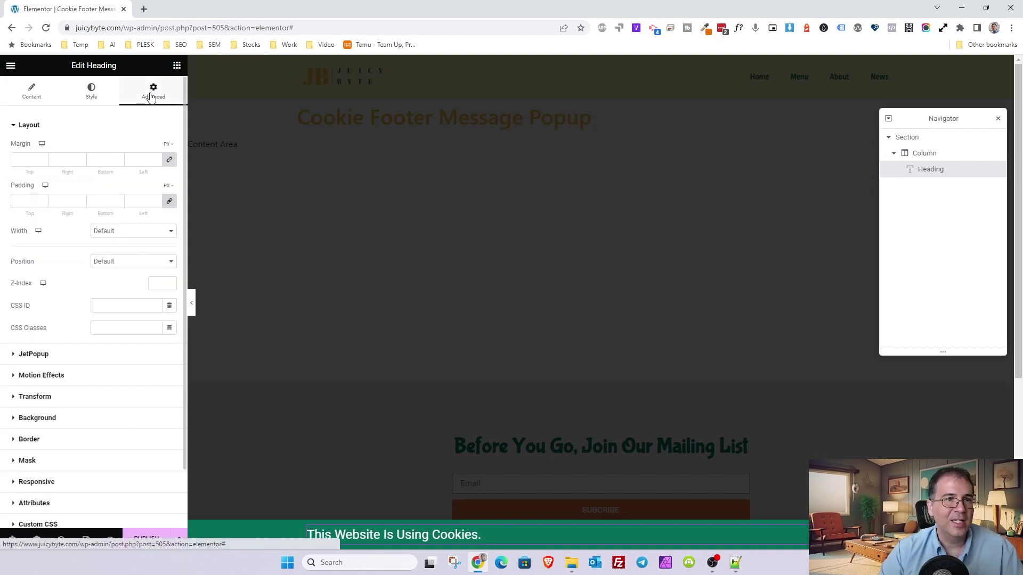
Add a Text Editor below the heading holding the cookie explanation sentence from Notepad++
left_click(177, 65)
left_click_drag(145, 250, 433, 539)
left_click(735, 563)
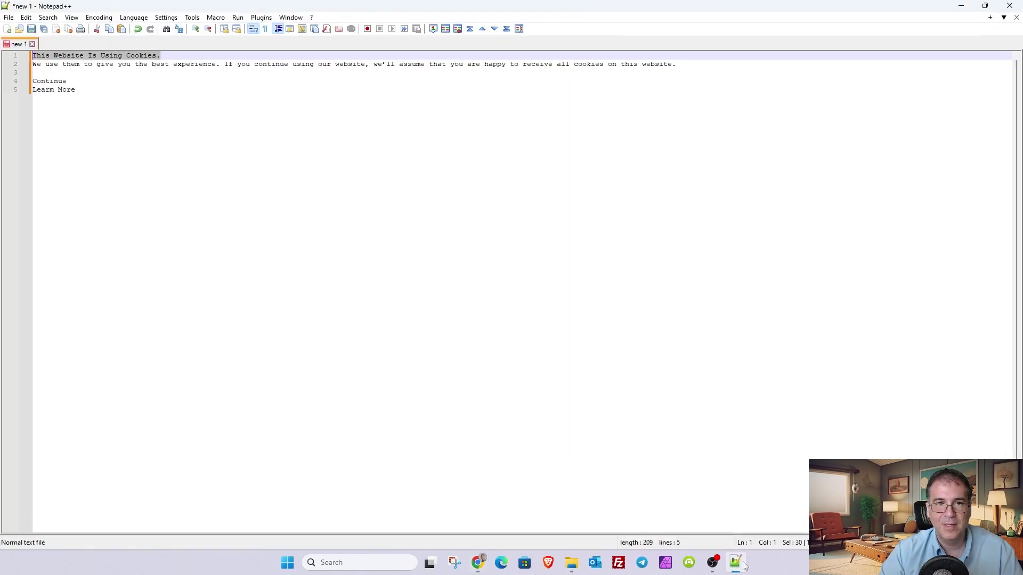
left_click_drag(162, 55, 160, 64)
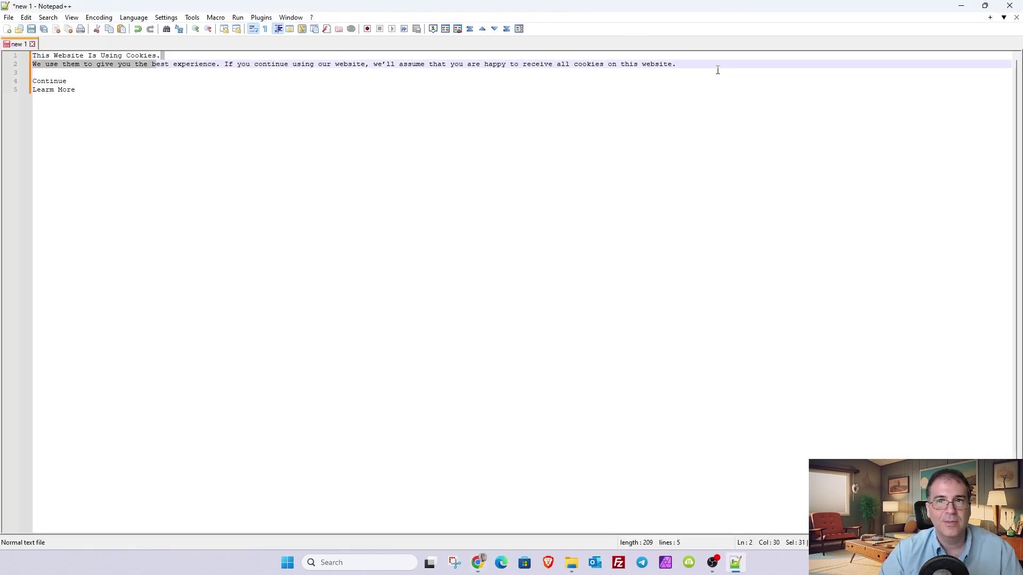
left_click_drag(717, 70, 29, 64)
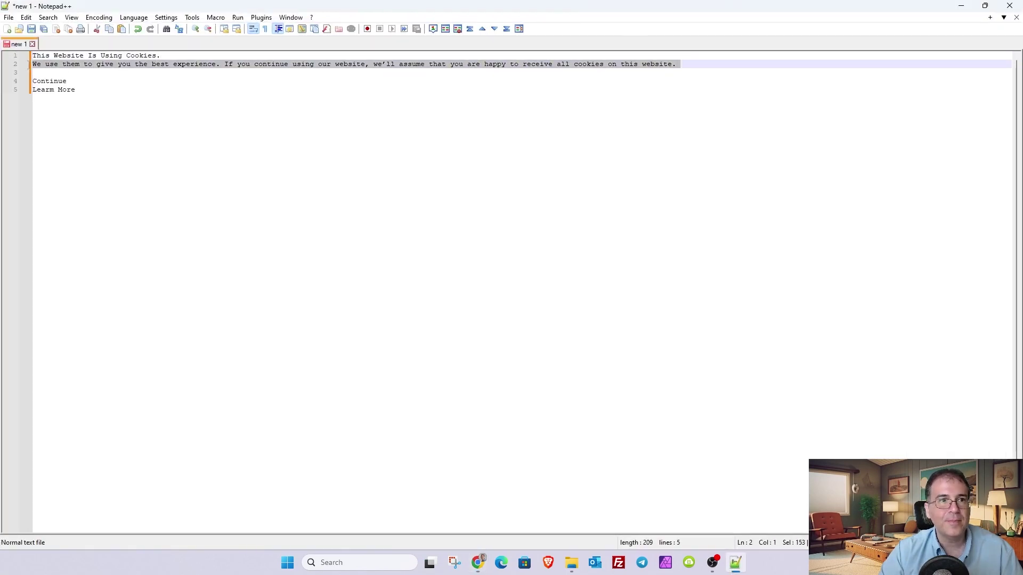
left_click(969, 10)
left_click_drag(147, 266, 16, 211)
type("We use them to give you the best experience. If you continue using our website, we’ll assume that you are happy to receive all cookies on this website.")
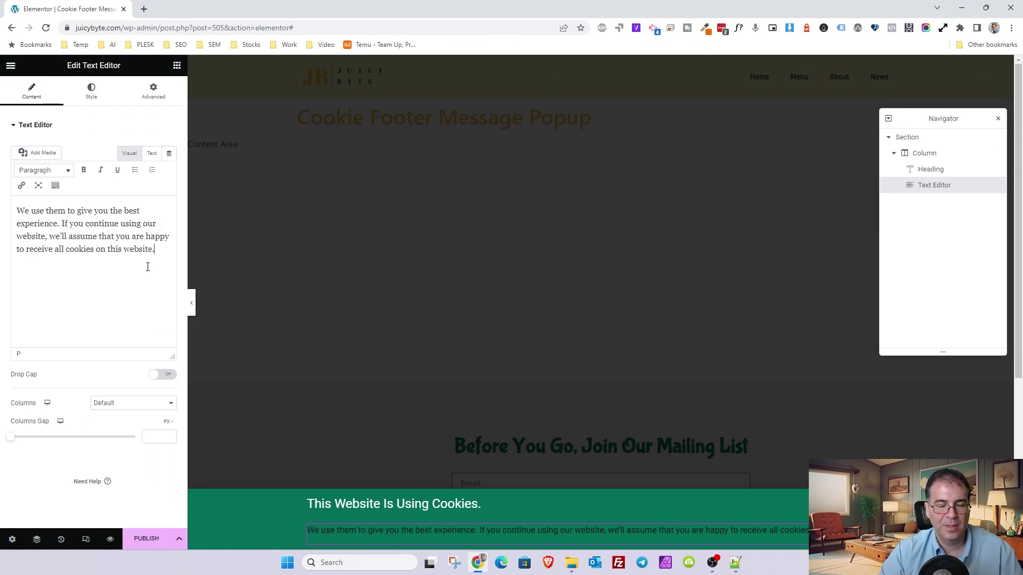
Set the explanation text colour to the global White
left_click(80, 93)
left_click(156, 193)
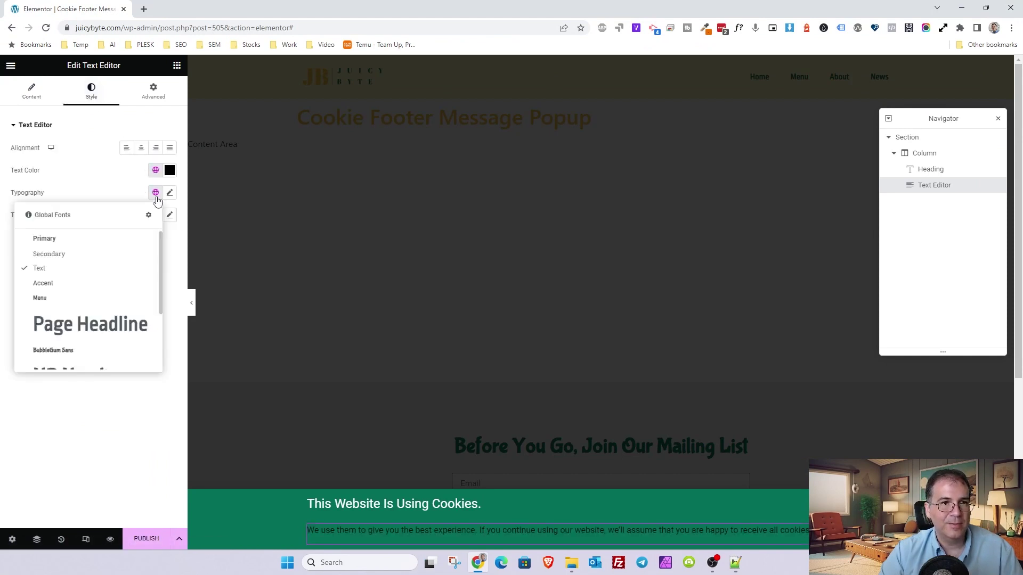
left_click(155, 171)
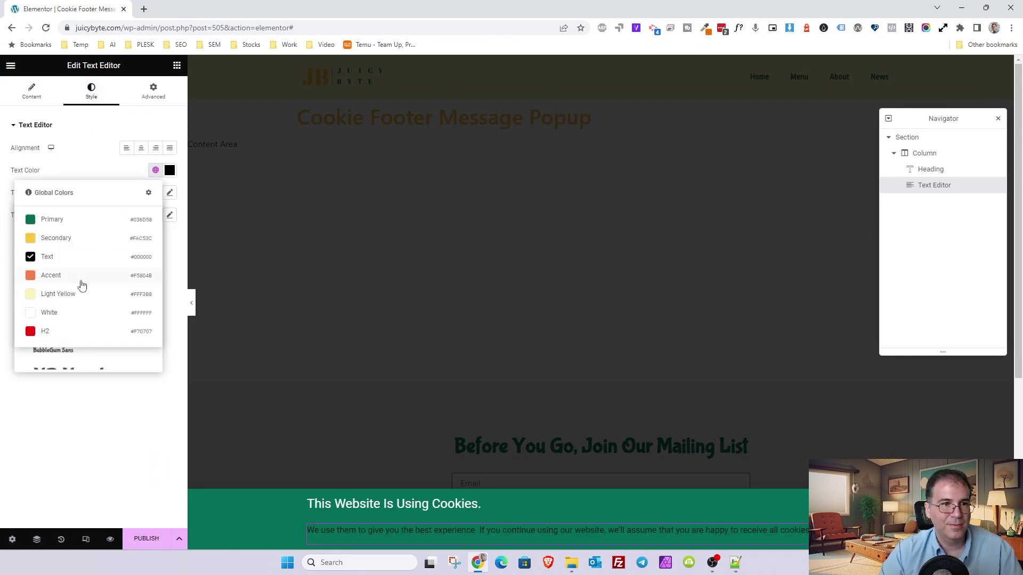
left_click(76, 316)
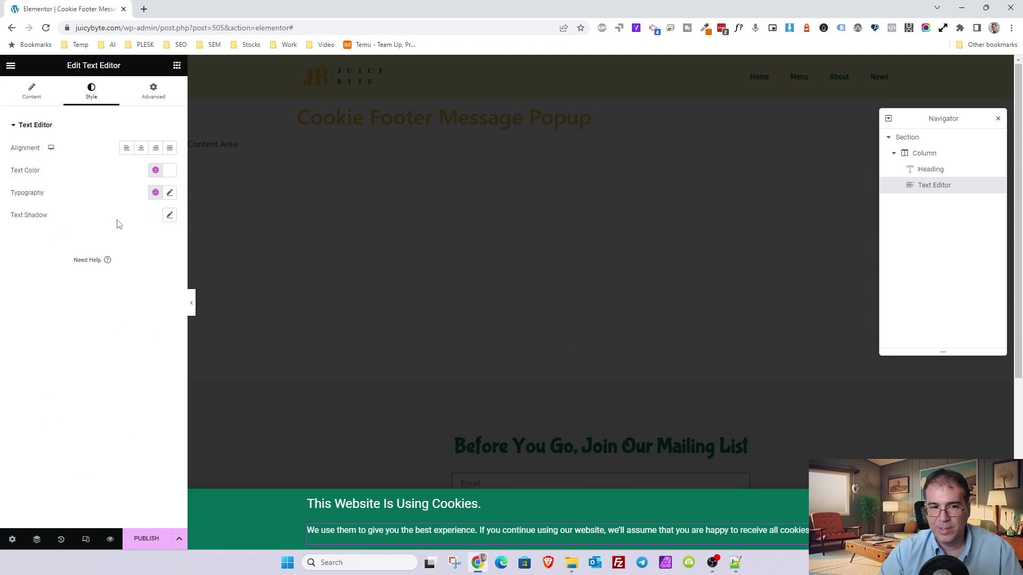
Add a Button widget below the text, labelled 'Continue'
left_click(176, 66)
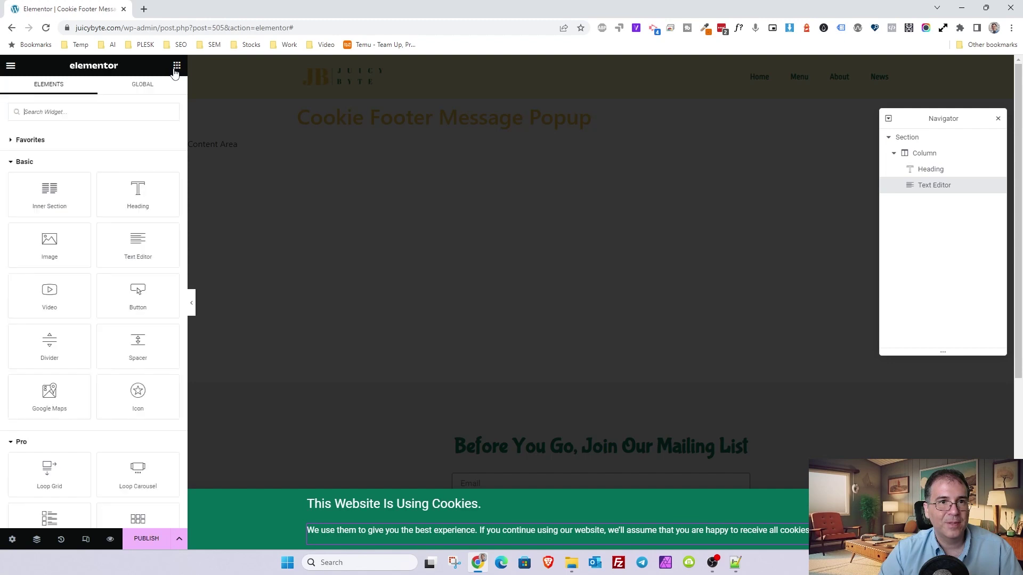
left_click(84, 112)
type("button")
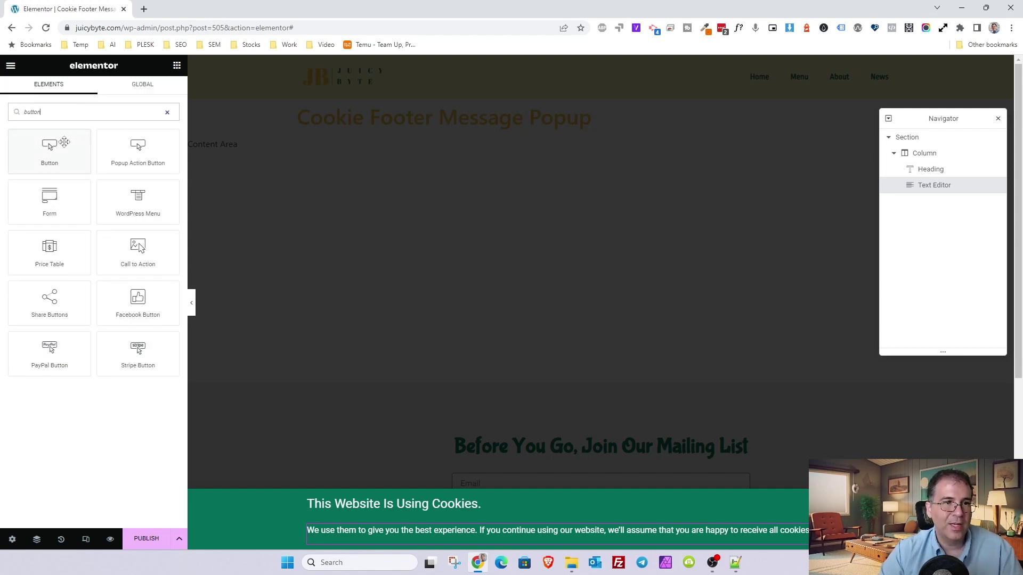
left_click_drag(64, 143, 461, 544)
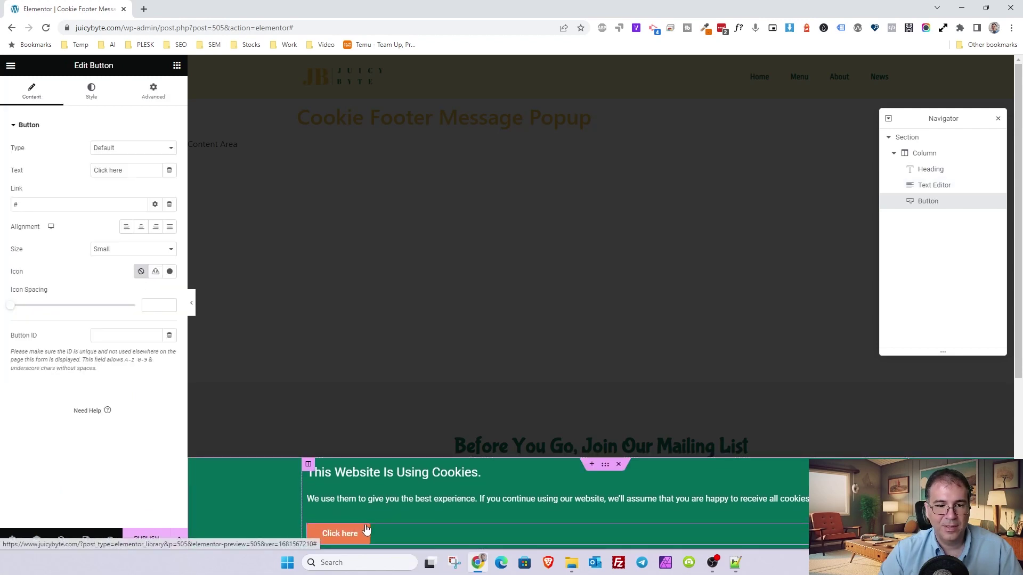
key("alt+Tab")
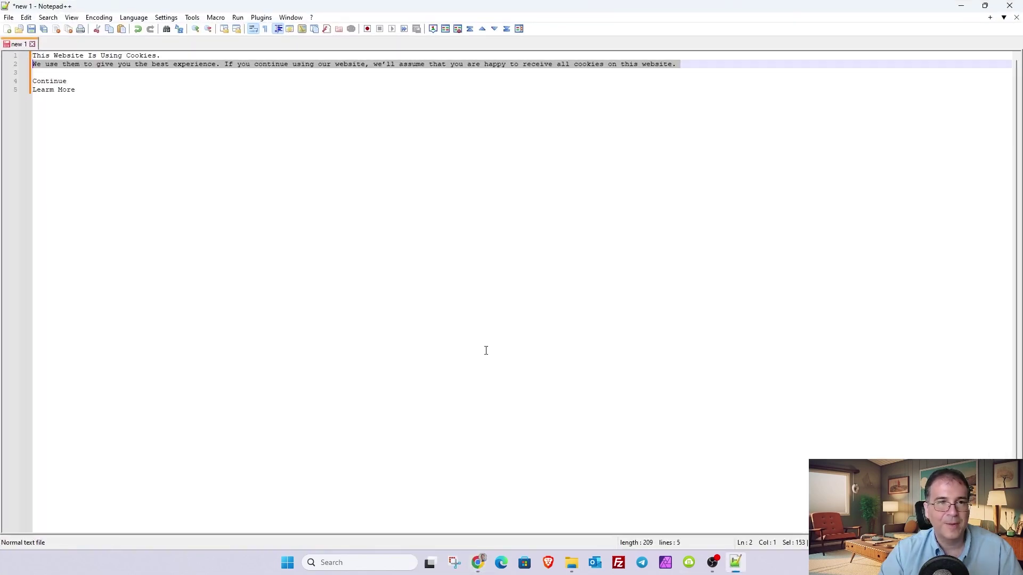
double_click(53, 82)
key("ctrl+c")
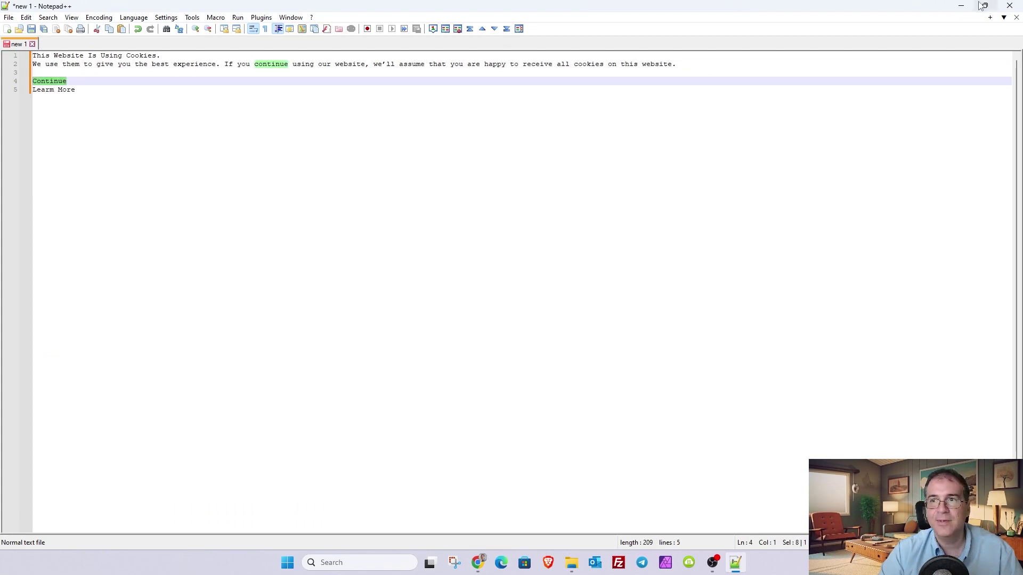
left_click(963, 5)
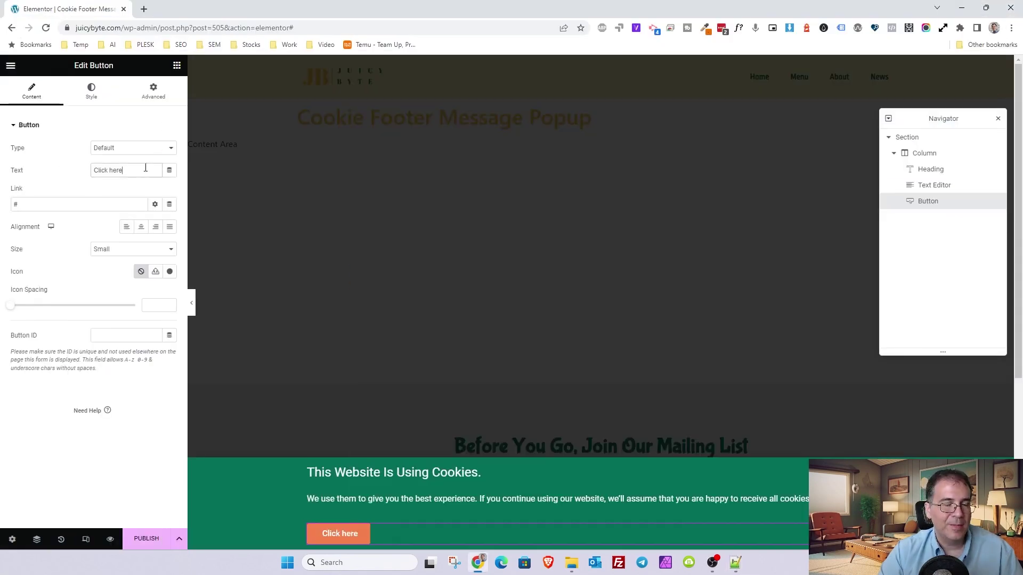
key("ctrl+v")
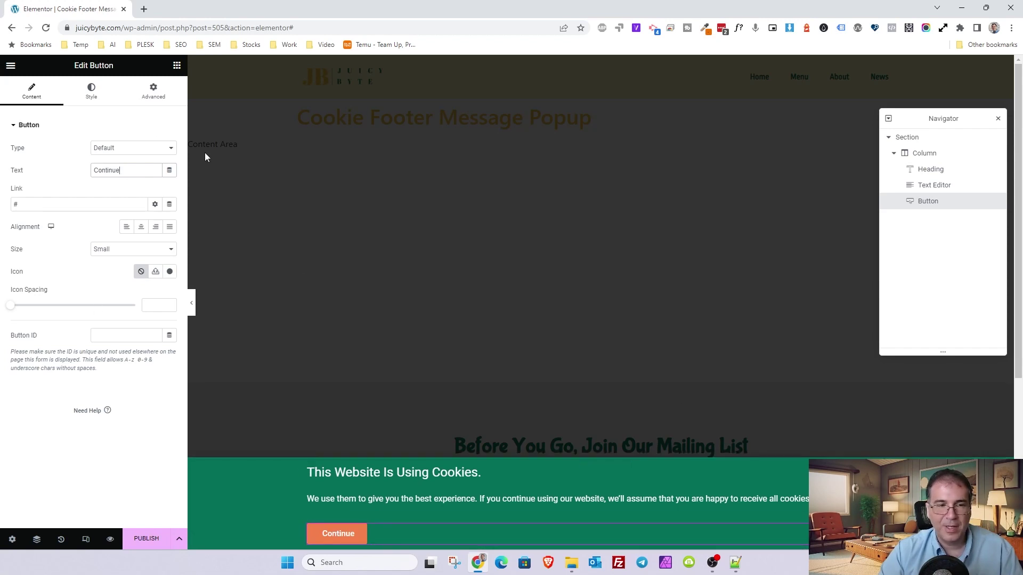
Add a second button below Continue, labelled 'Learn More'
left_click(177, 65)
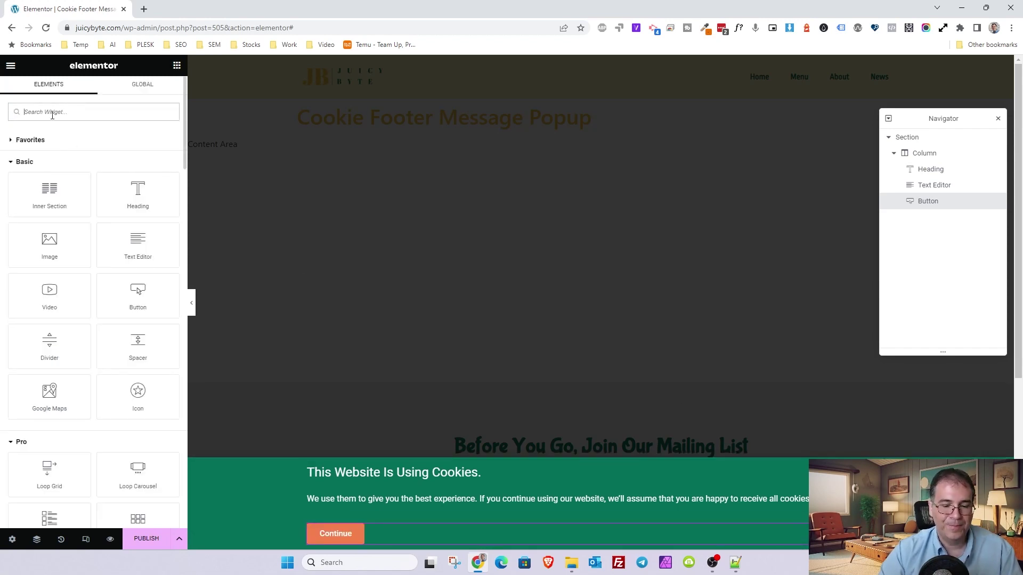
type("button")
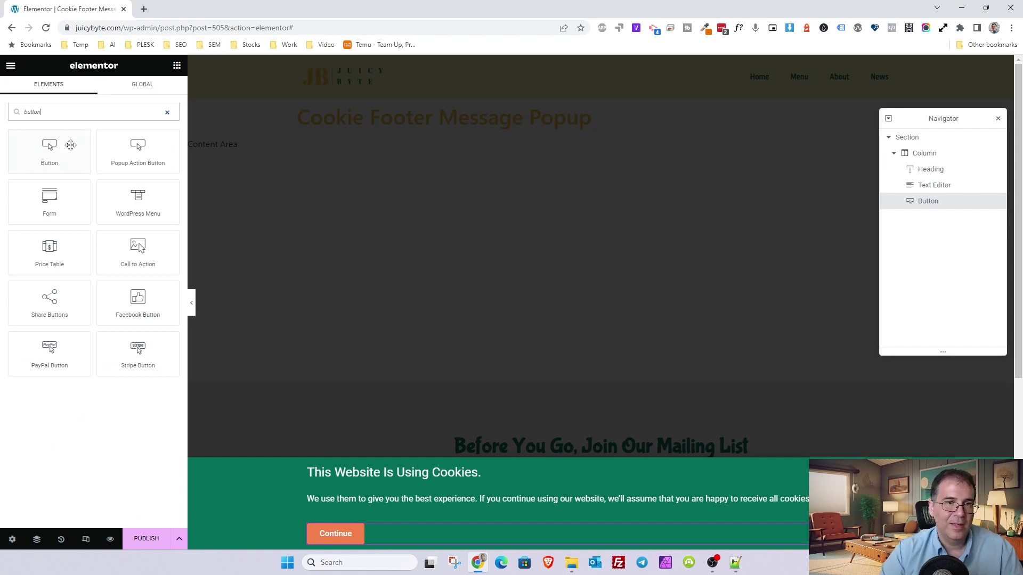
left_click_drag(70, 145, 383, 548)
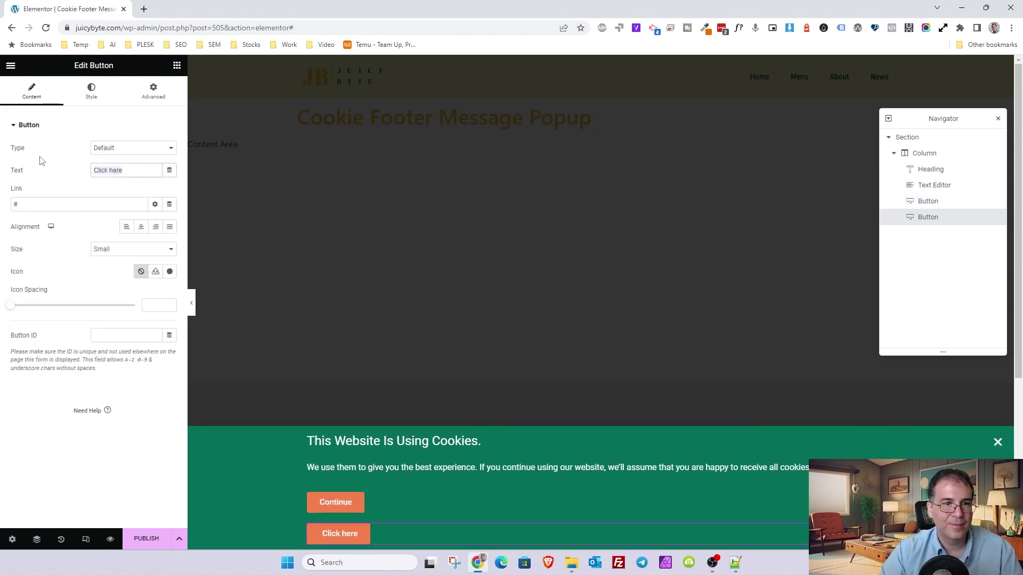
type("Learn Mo")
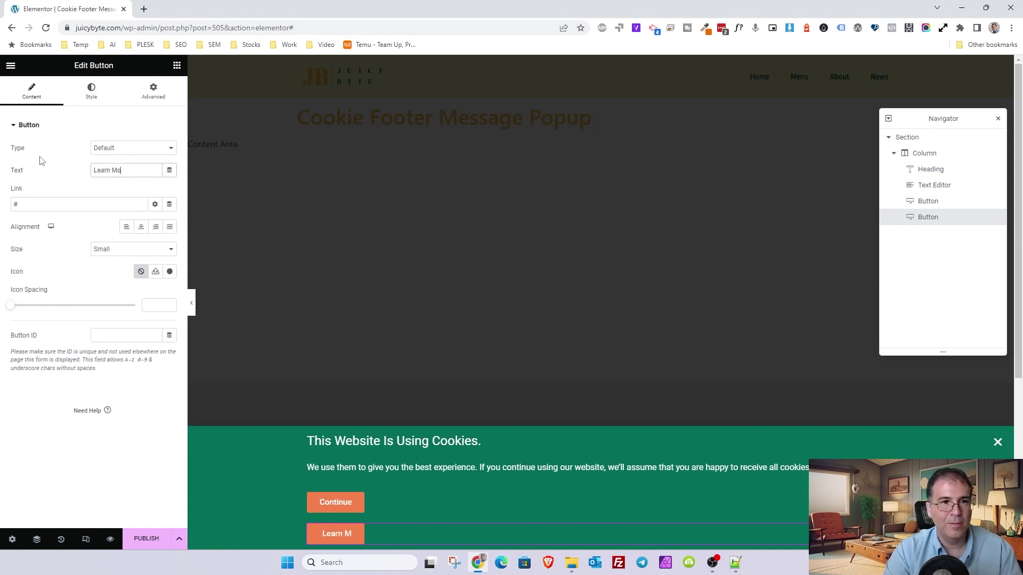
type("re")
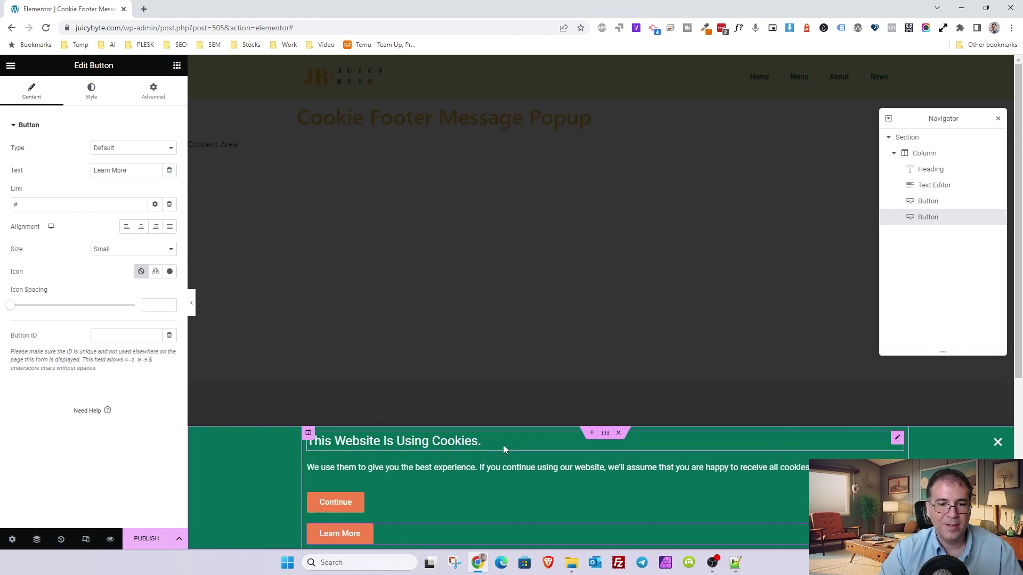
Insert a two-column Inner Section into the cookie bar
left_click(605, 433)
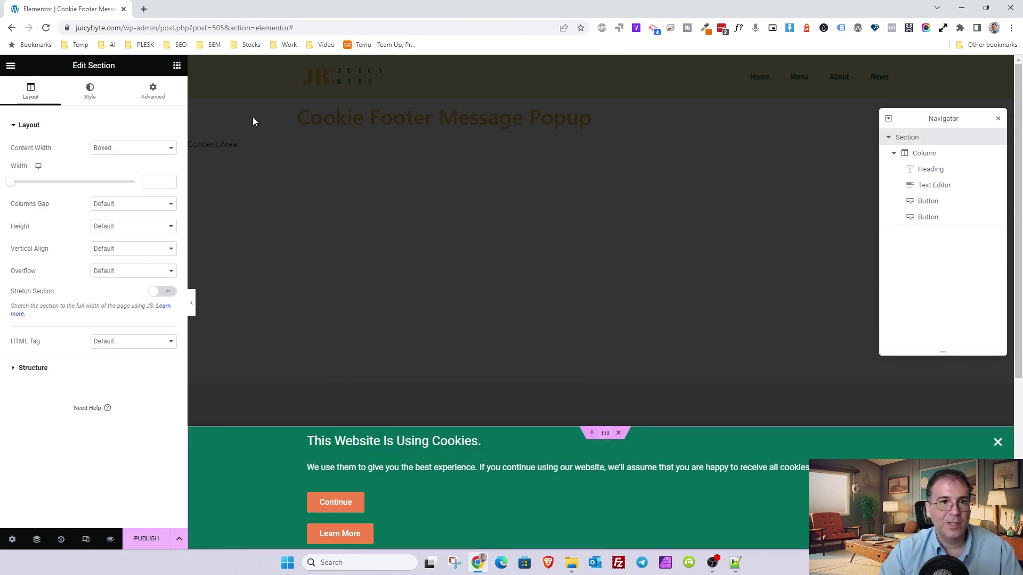
left_click(176, 65)
left_click(71, 113)
type("inner")
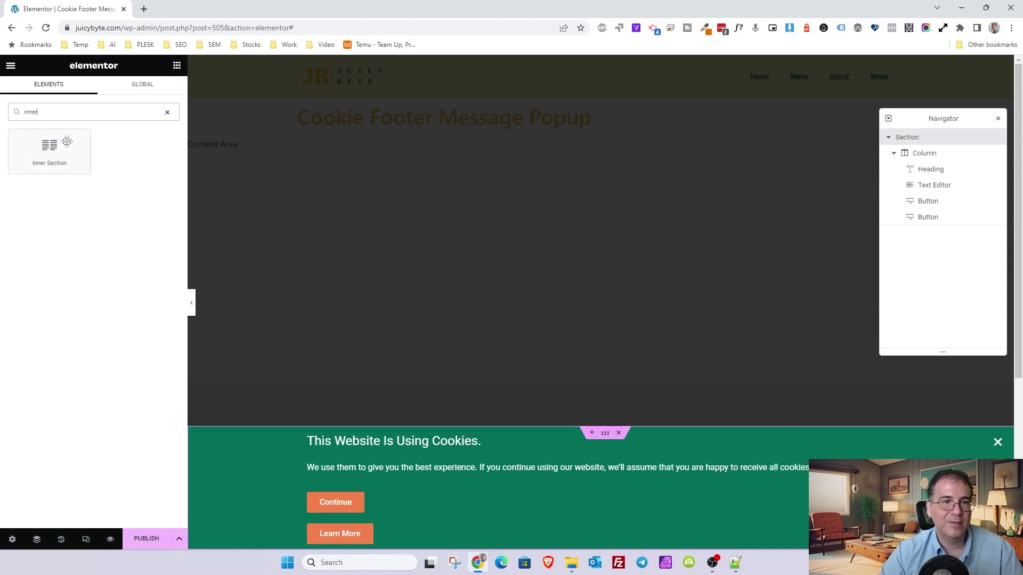
left_click_drag(66, 141, 552, 480)
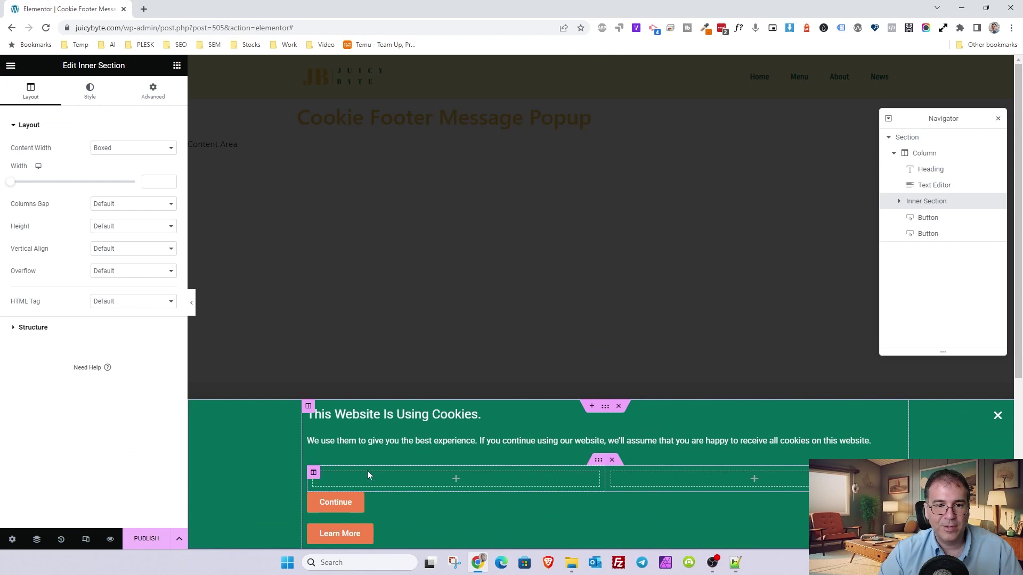
Put the heading and text in the left column, the Continue and Learn More buttons in the right
left_click_drag(323, 509, 694, 505)
left_click_drag(336, 529, 800, 502)
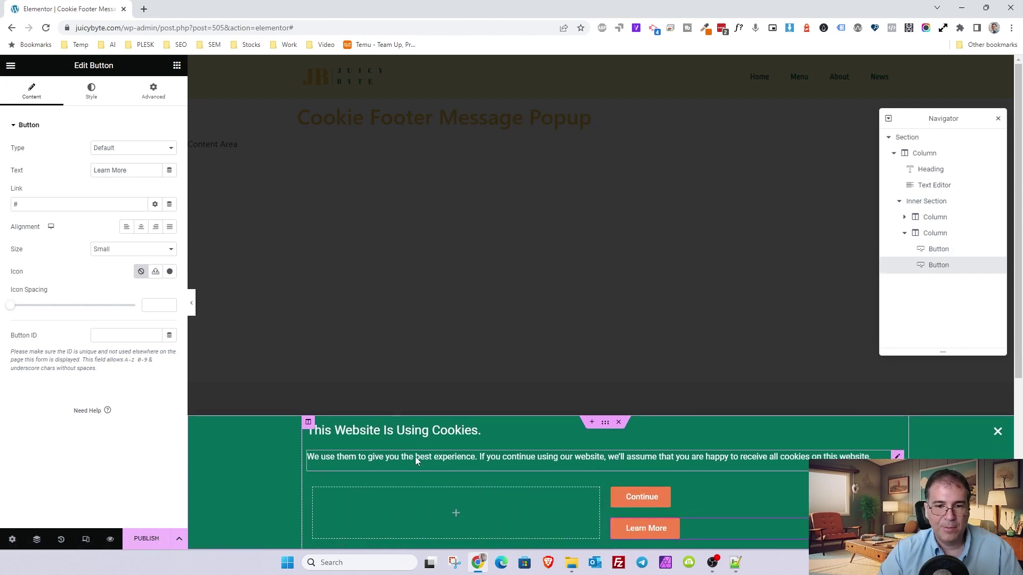
left_click_drag(687, 461, 494, 505)
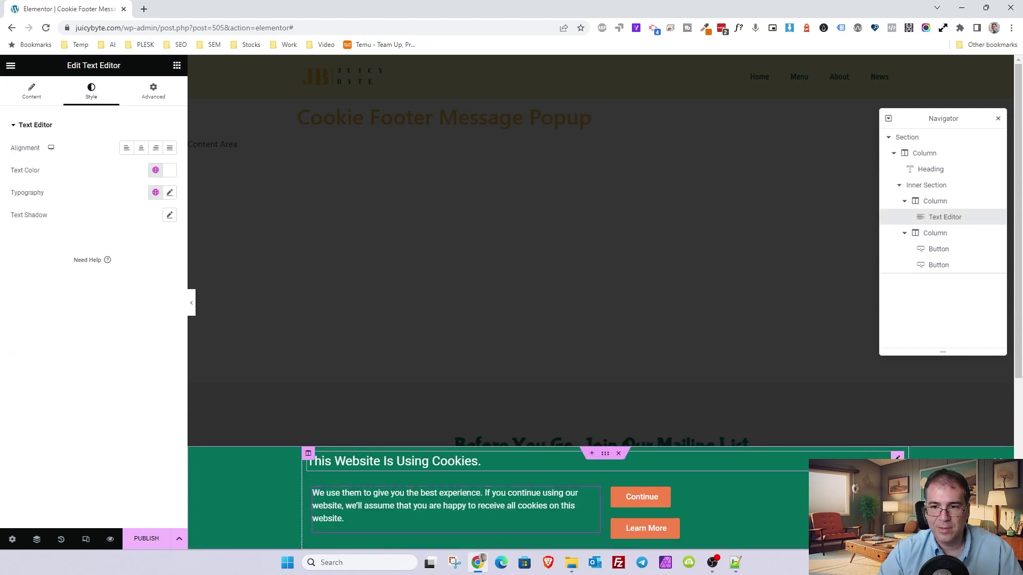
left_click_drag(532, 462, 353, 487)
left_click(617, 241)
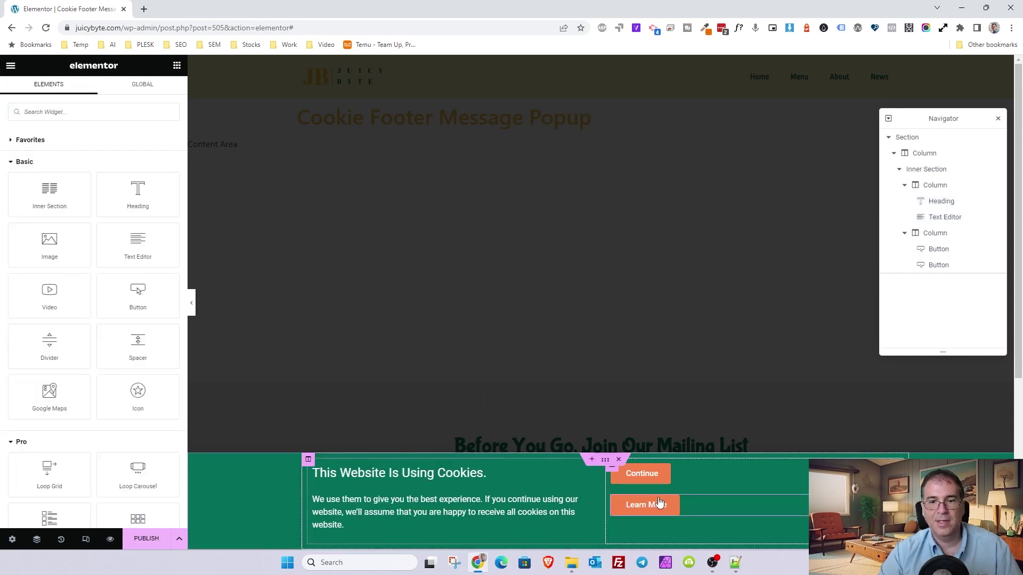
left_click_drag(659, 502, 507, 492)
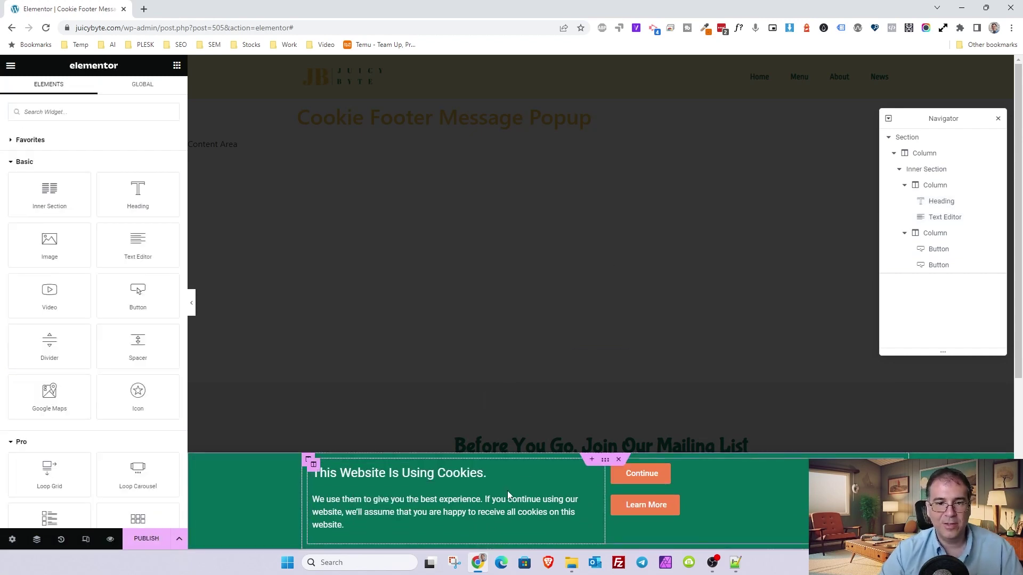
left_click(504, 500)
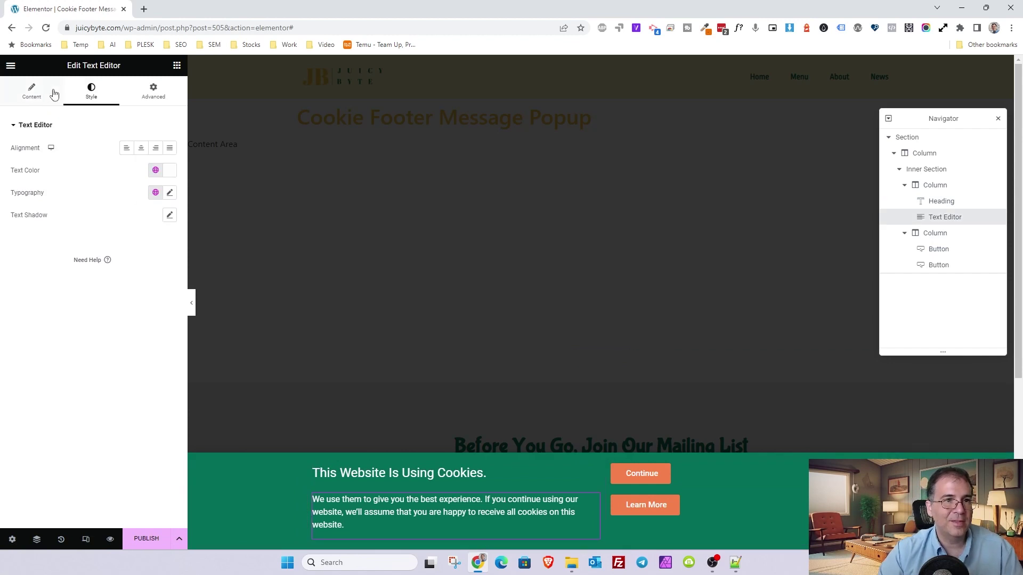
Set the cookie paragraph's font size to 14 px and widen its text column
left_click(50, 91)
left_click(106, 92)
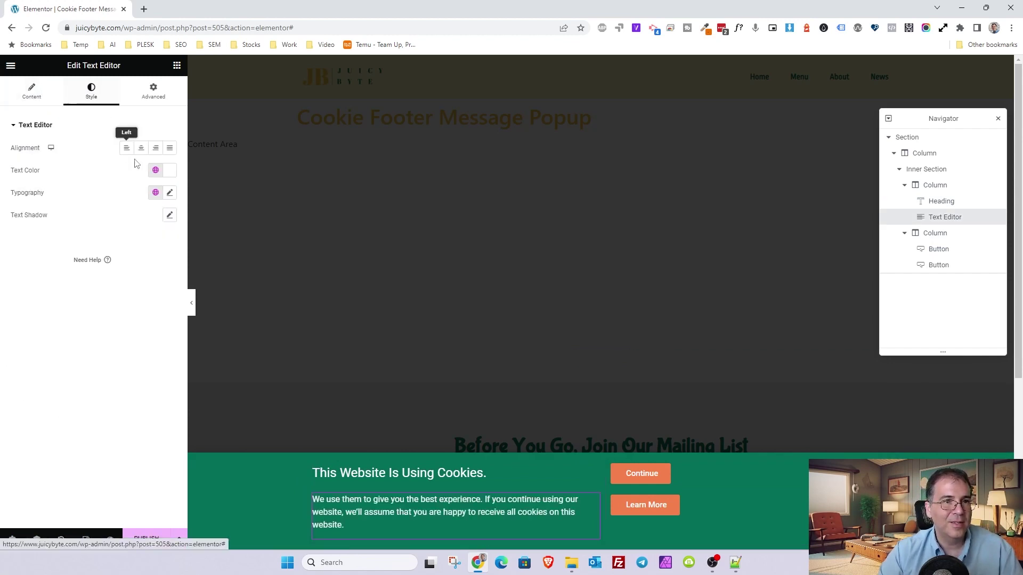
left_click(169, 192)
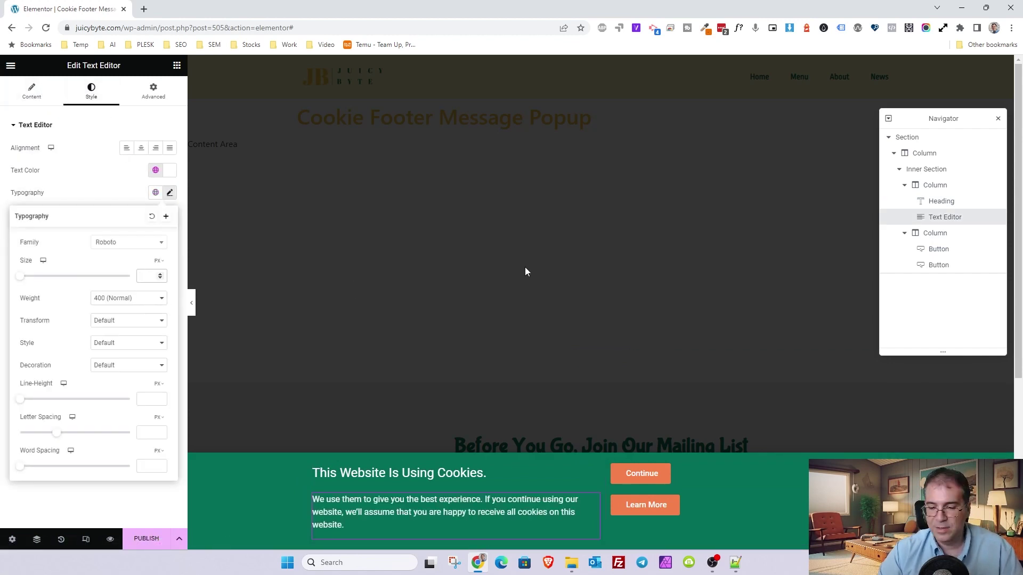
type("14")
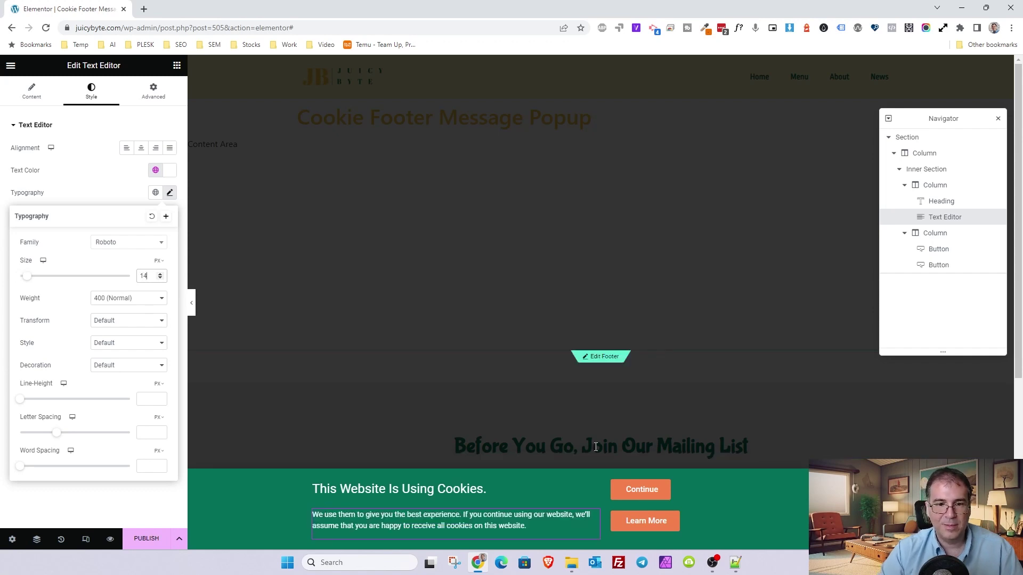
left_click_drag(606, 496, 696, 496)
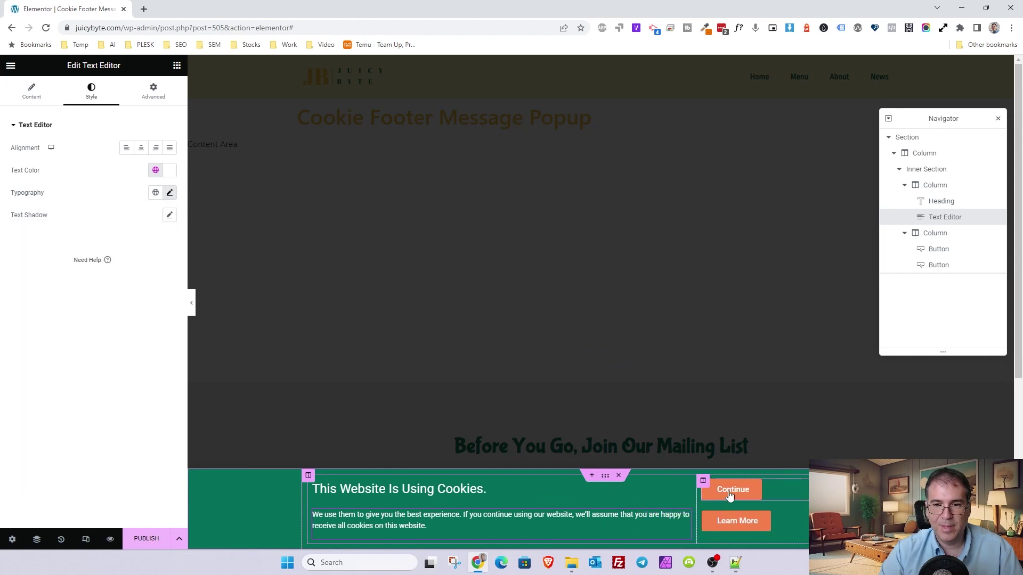
Try the button column's vertical and horizontal alignment options, returning both to default
left_click(703, 481)
left_click(128, 170)
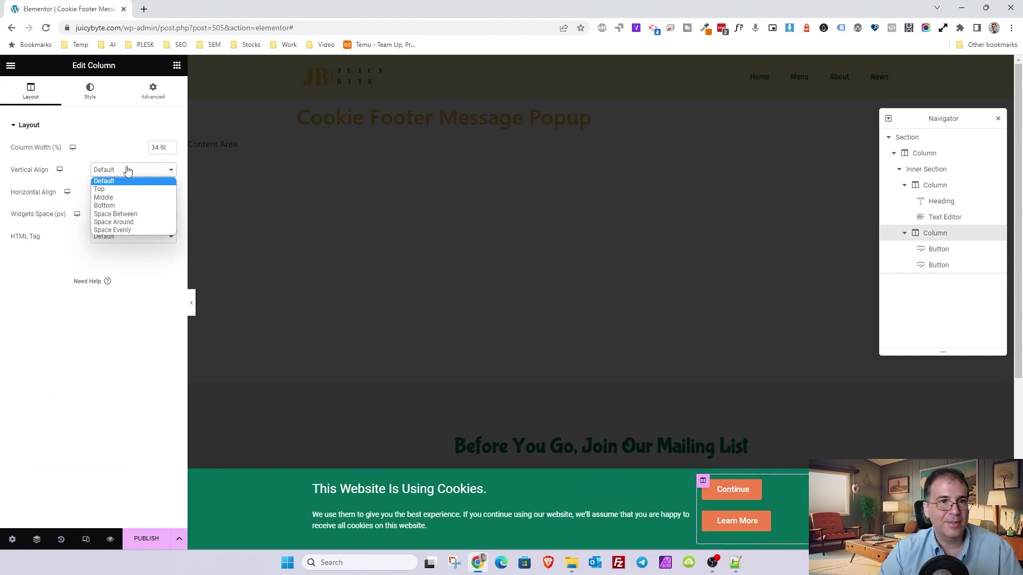
left_click(109, 181)
left_click(117, 193)
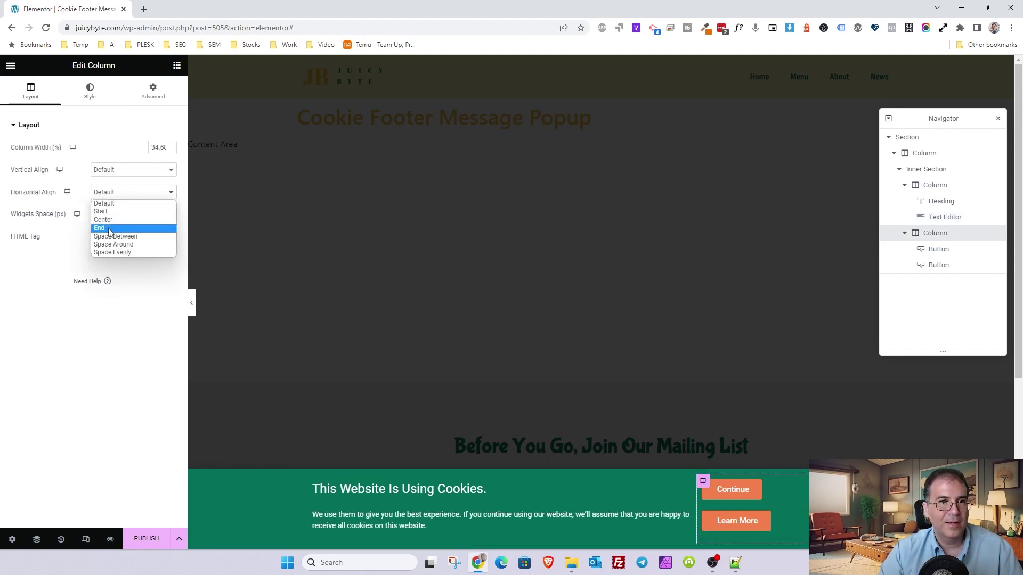
left_click(108, 228)
left_click(117, 192)
left_click(120, 171)
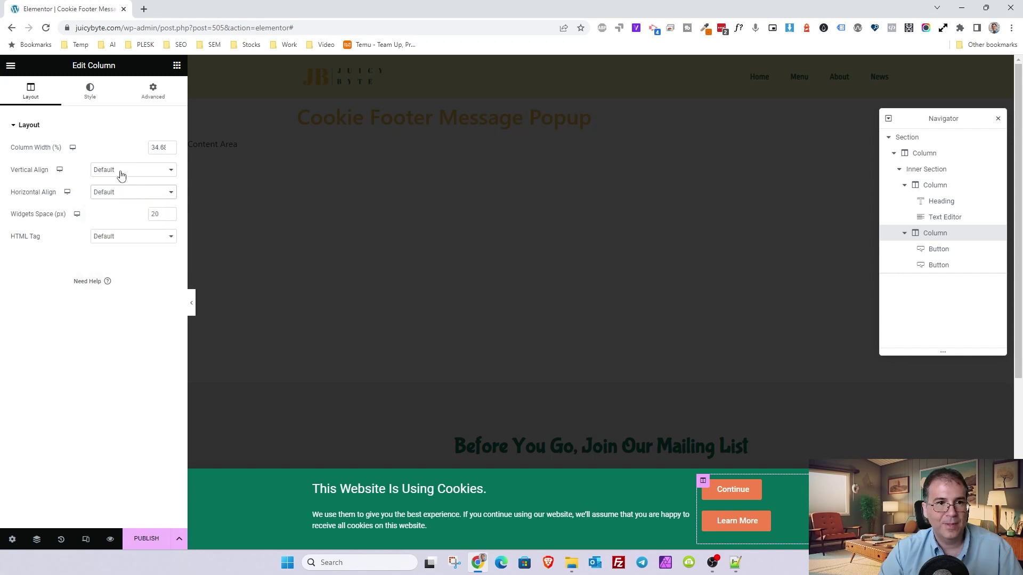
left_click(121, 171)
left_click(127, 161)
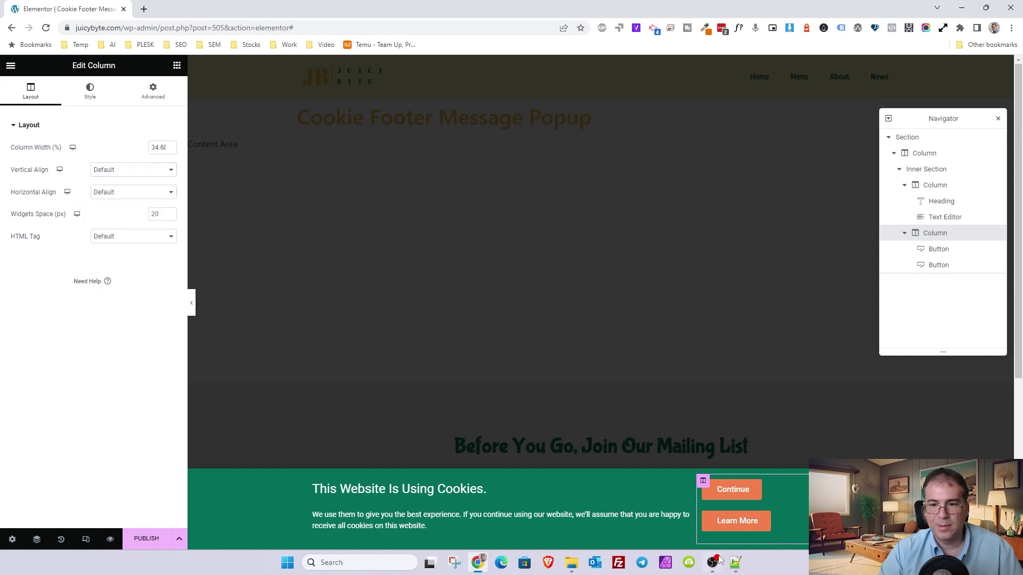
left_click(732, 489)
Set Continue and Learn More alignment to Justified and shift the column divider further right
left_click(169, 226)
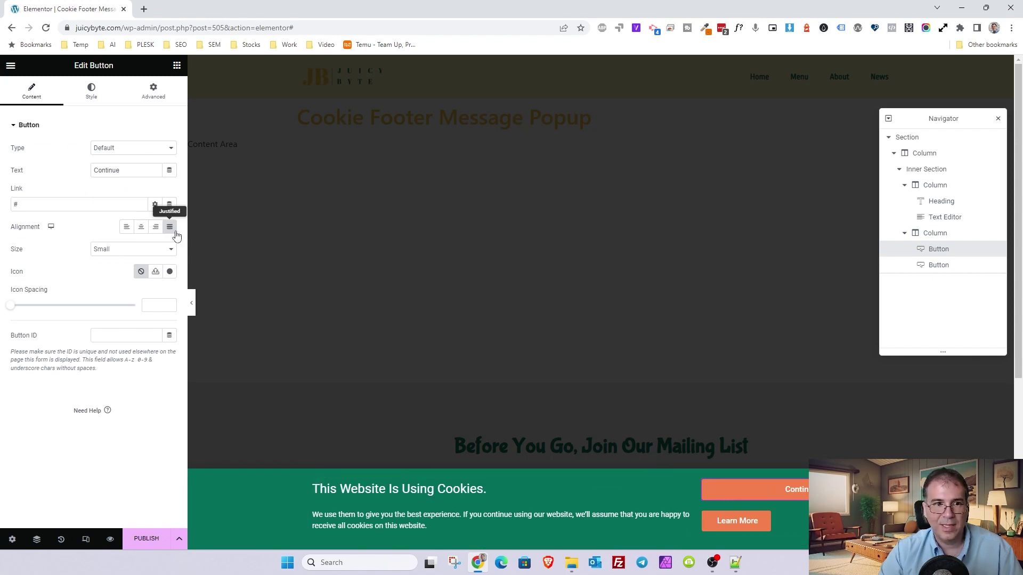
left_click(737, 520)
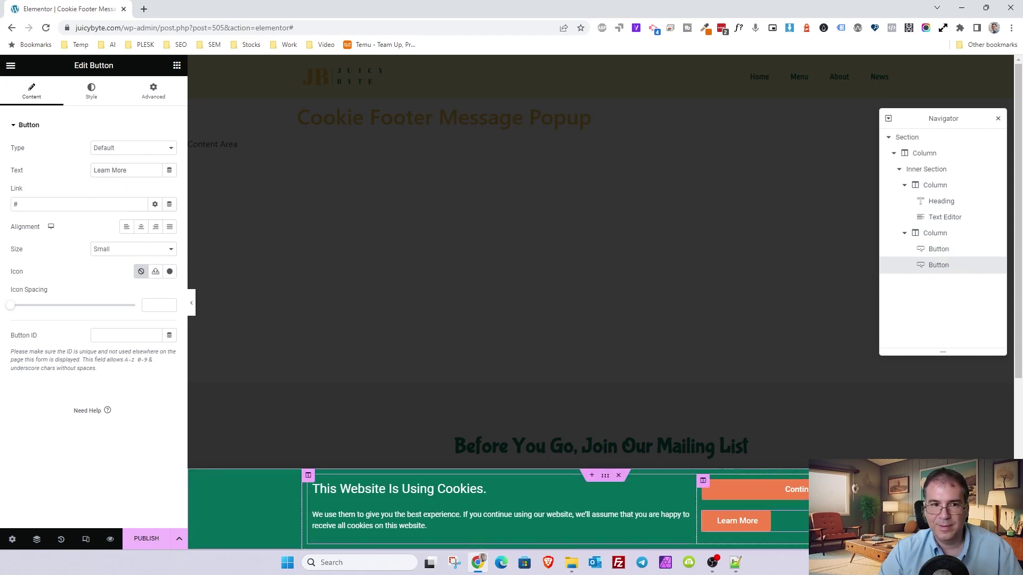
left_click(170, 226)
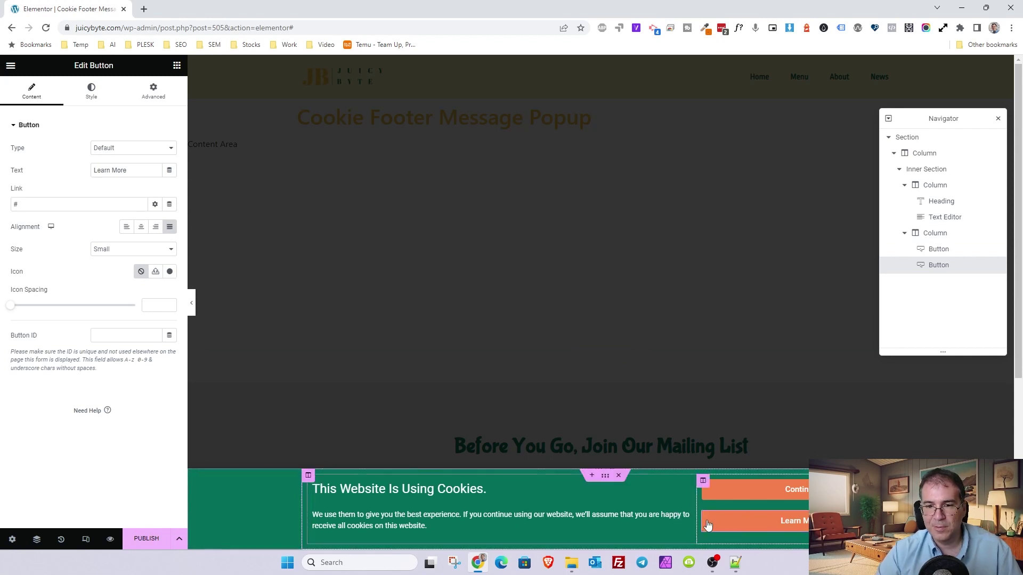
left_click_drag(696, 509, 772, 500)
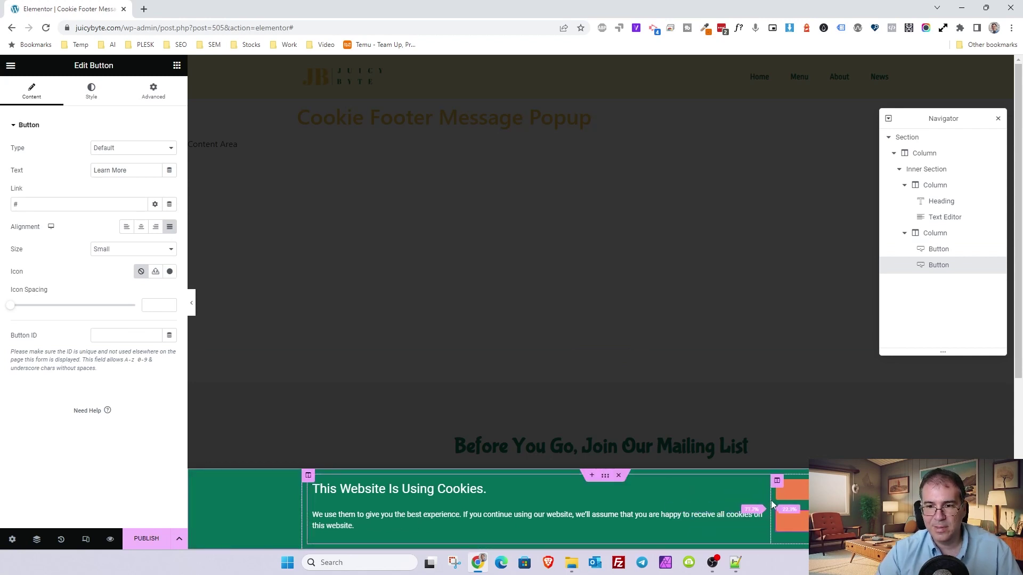
Give the cookie paragraph unlinked padding of 10% on the right side
left_click(743, 519)
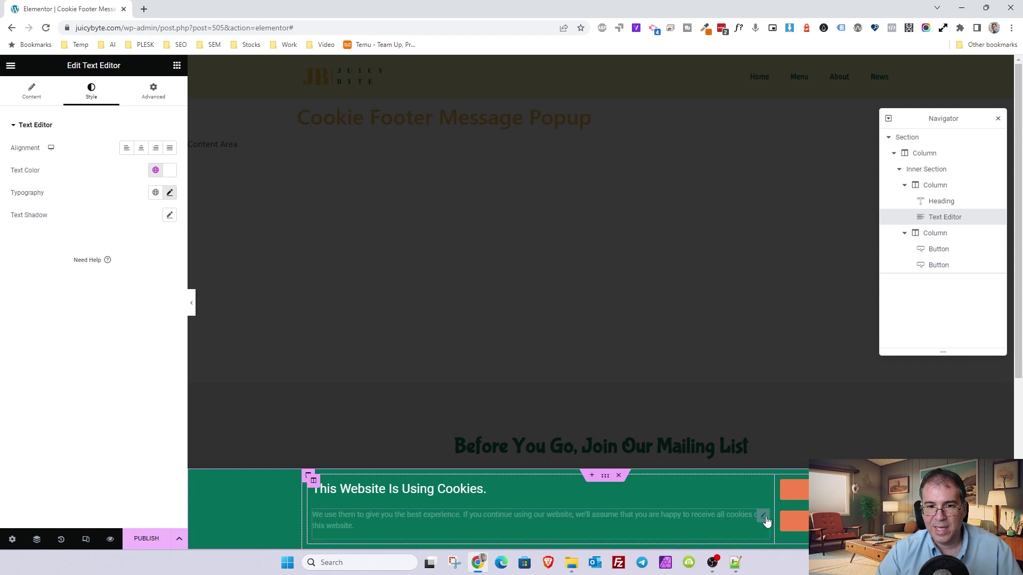
left_click(141, 100)
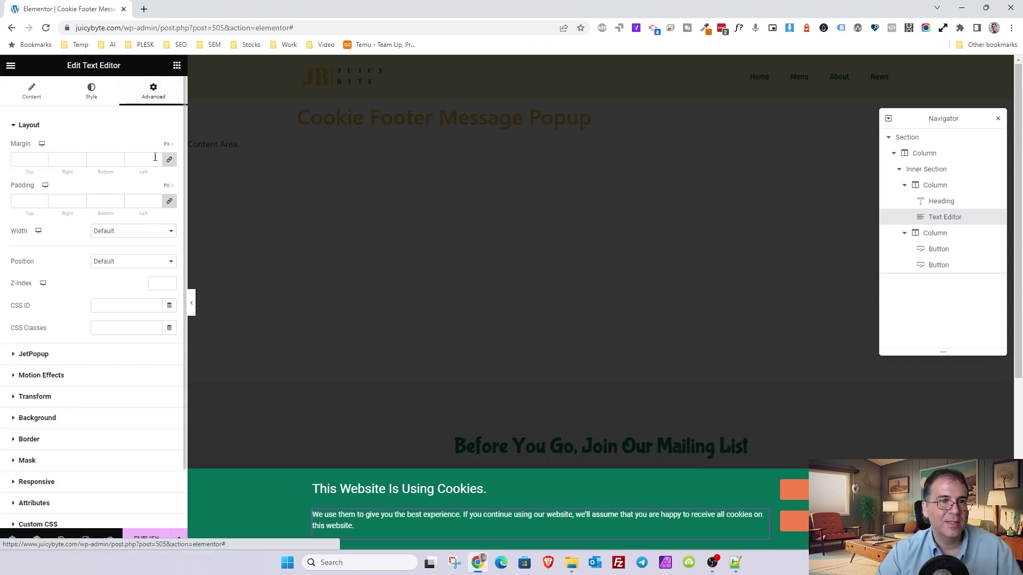
left_click(169, 201)
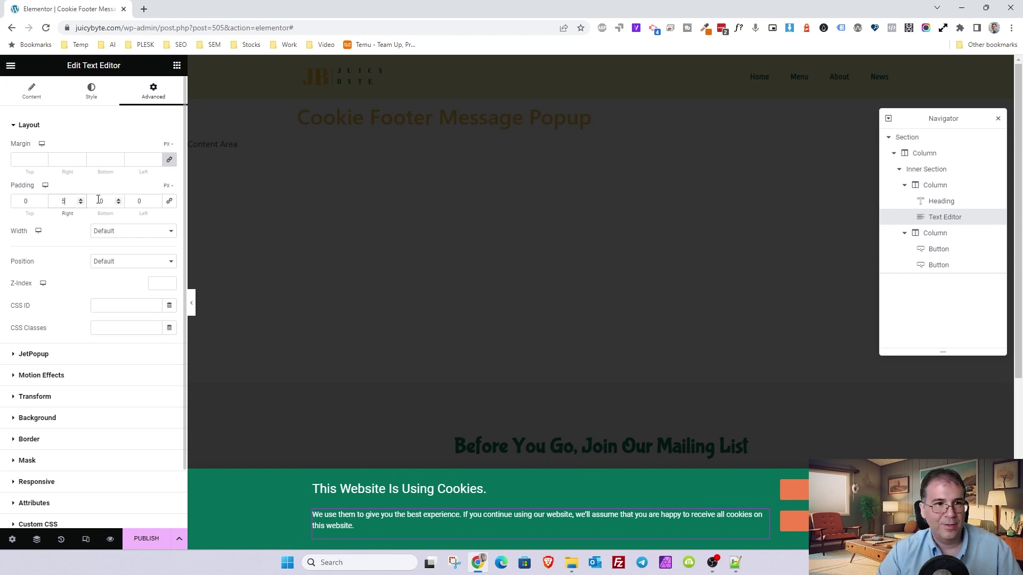
left_click(168, 186)
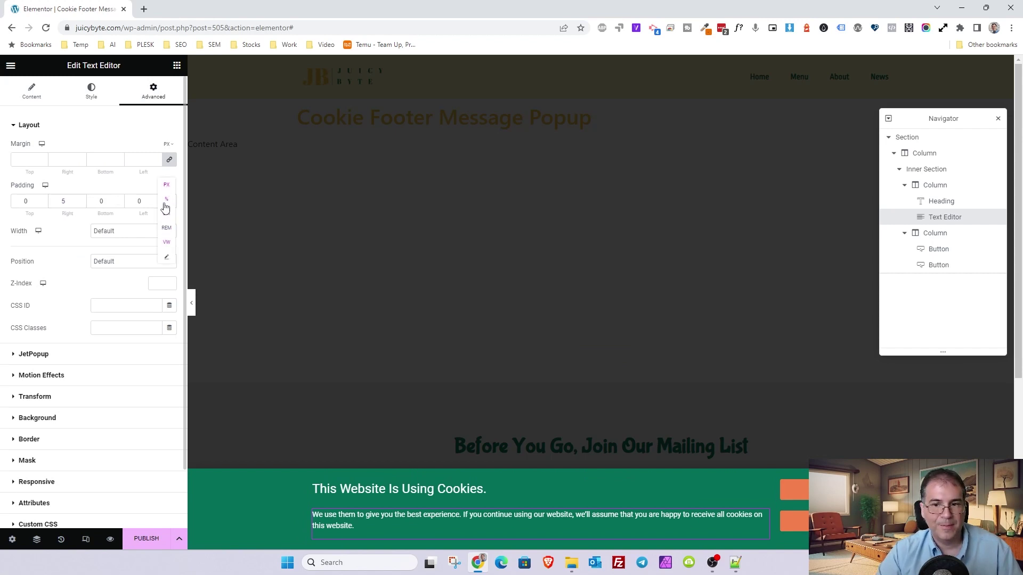
left_click(165, 200)
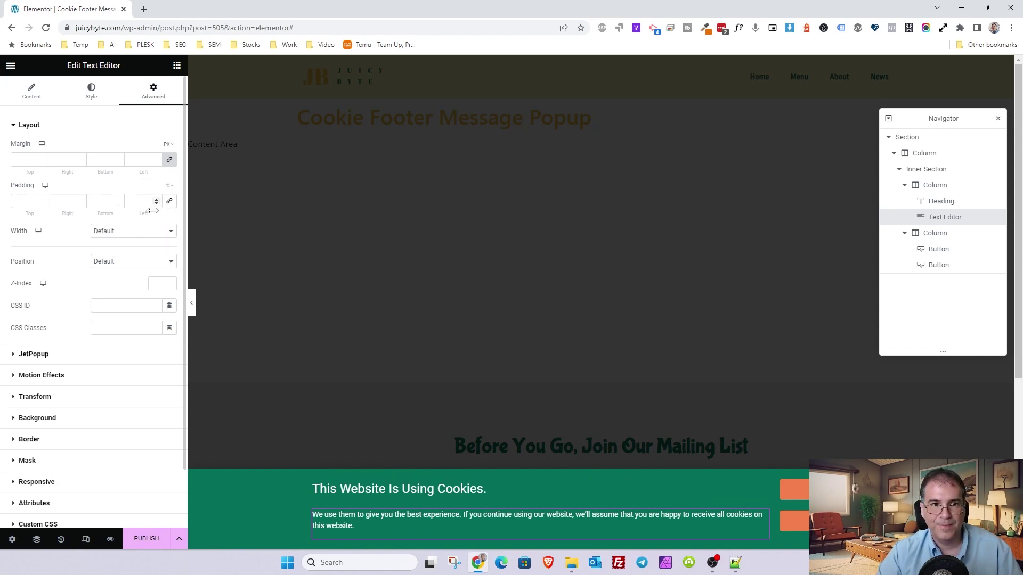
left_click(73, 203)
type("5")
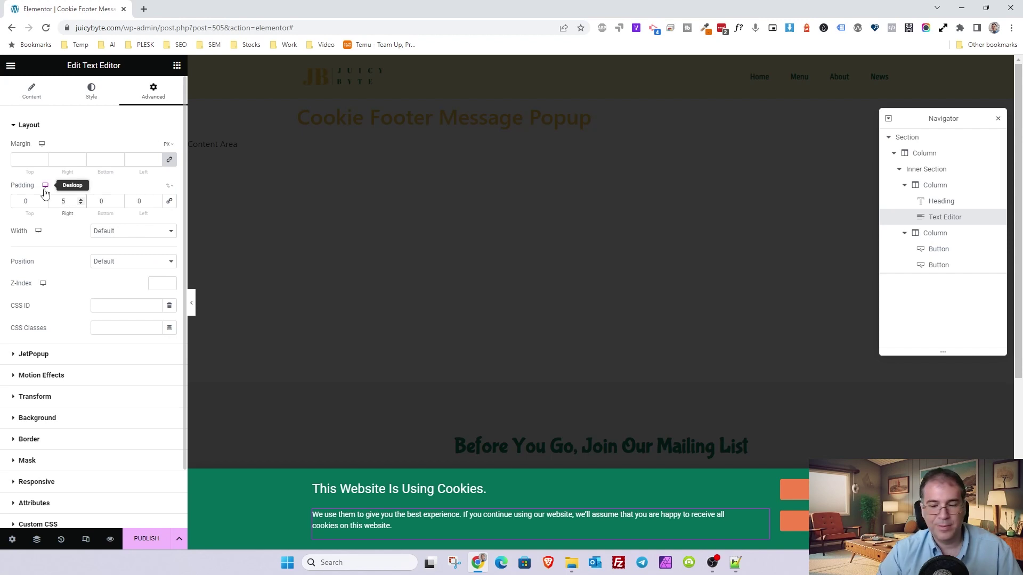
key("BackSpace")
type("10")
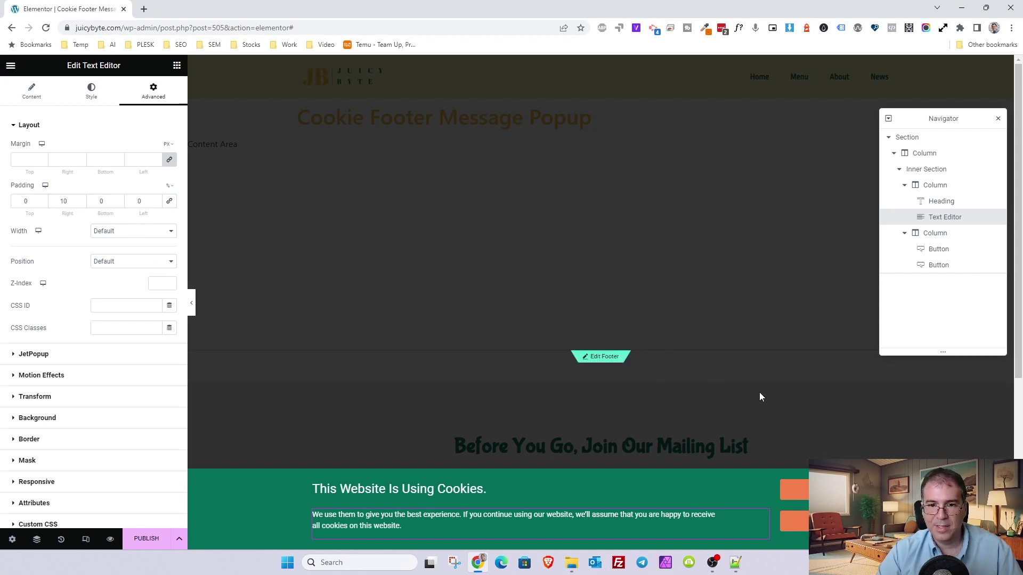
left_click(767, 393)
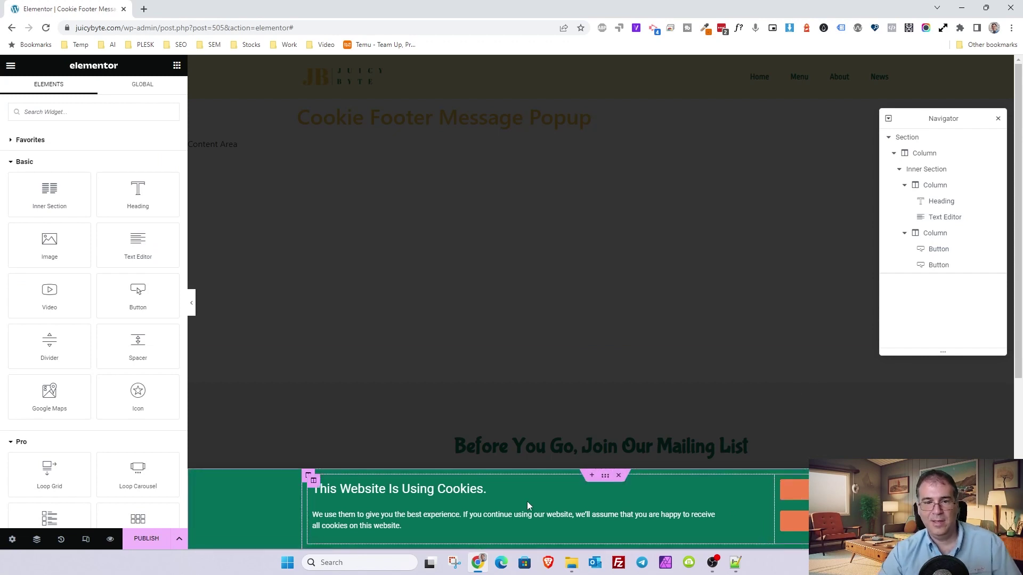
Check the heading's font settings and make the Continue button Extra Small
left_click(506, 488)
left_click(96, 95)
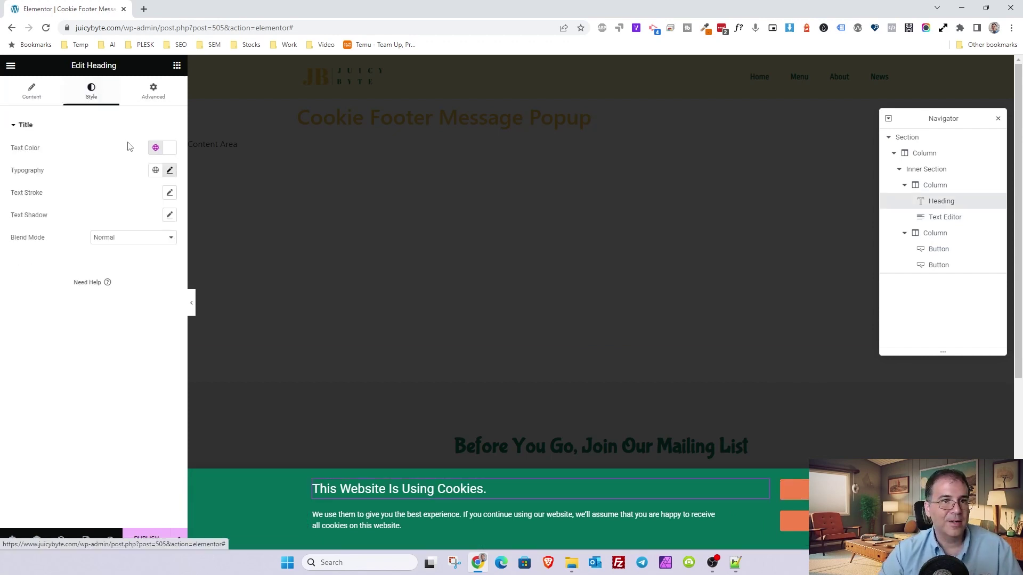
left_click(170, 171)
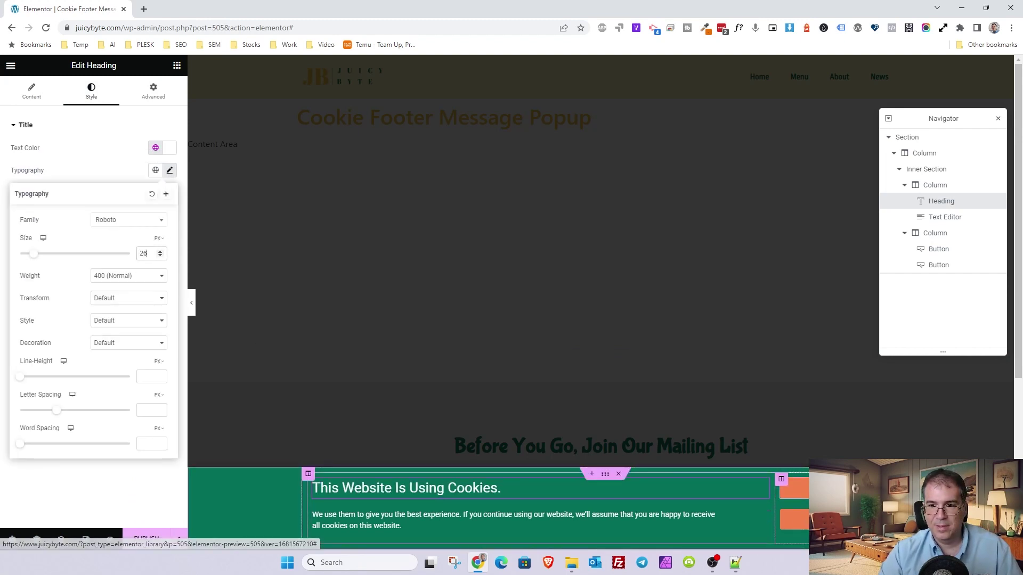
left_click(794, 489)
left_click(109, 250)
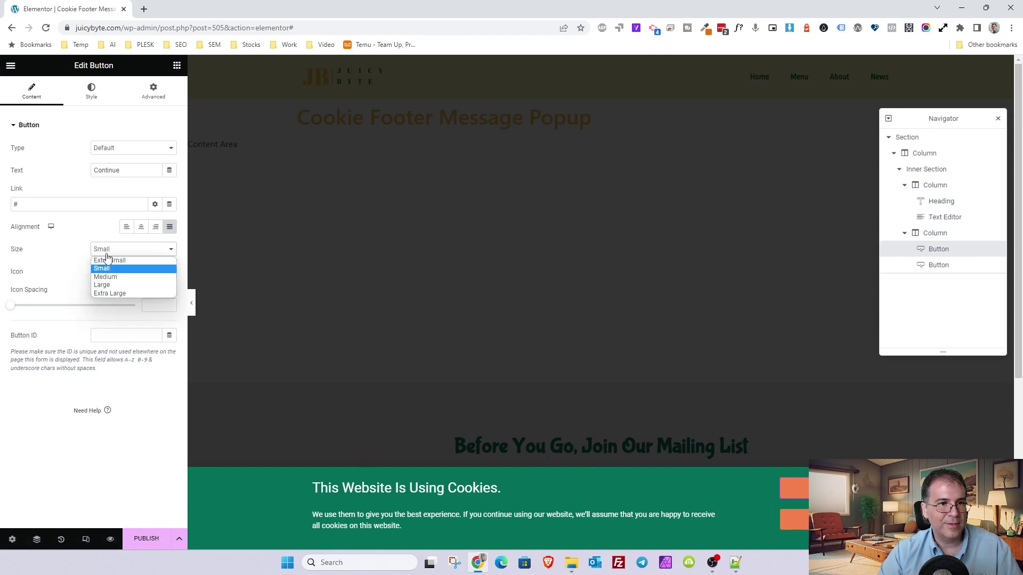
left_click(116, 261)
left_click(793, 517)
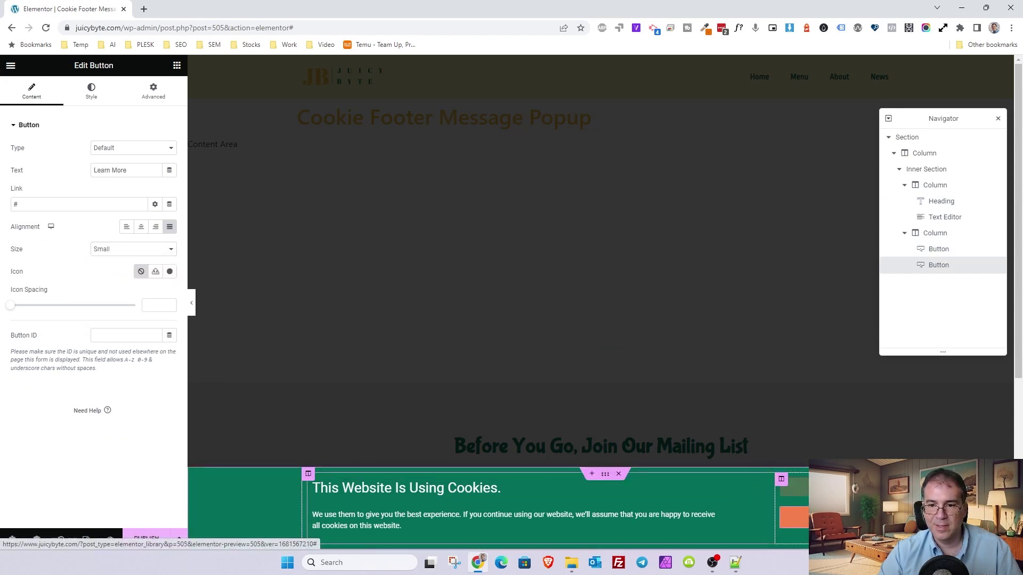
left_click(156, 250)
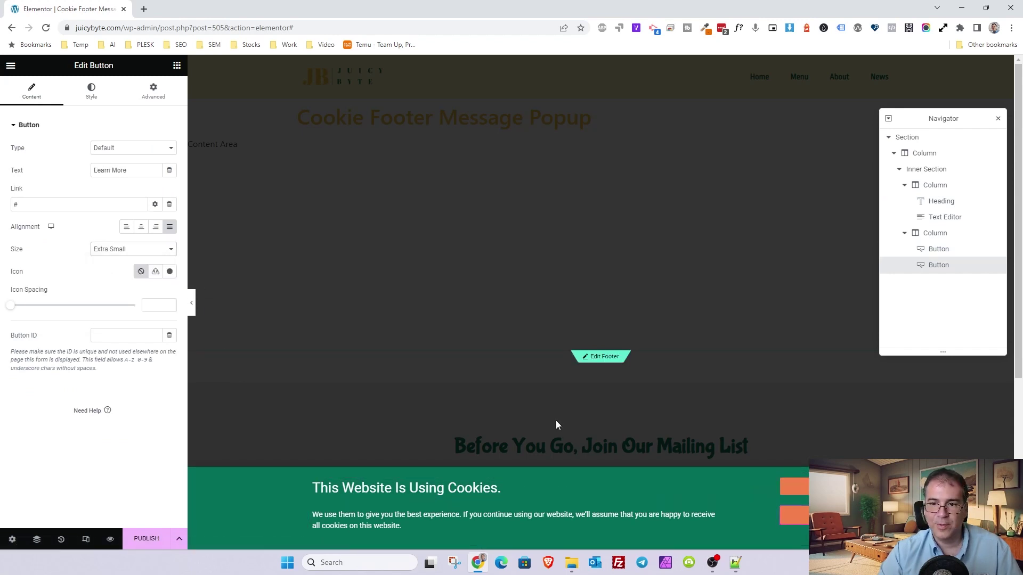
Set the button column's vertical alignment to Middle
left_click(780, 479)
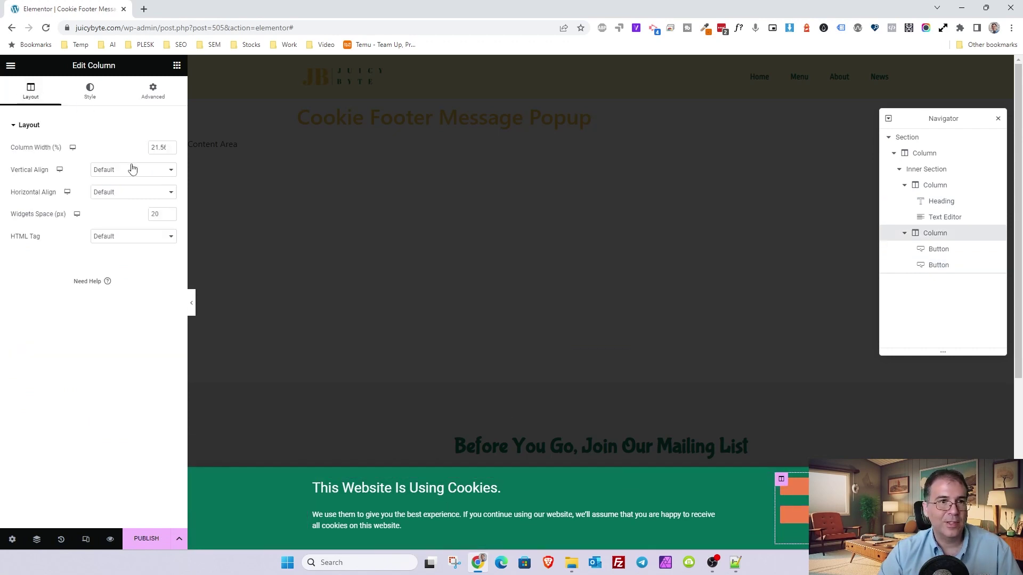
left_click(93, 169)
left_click(106, 198)
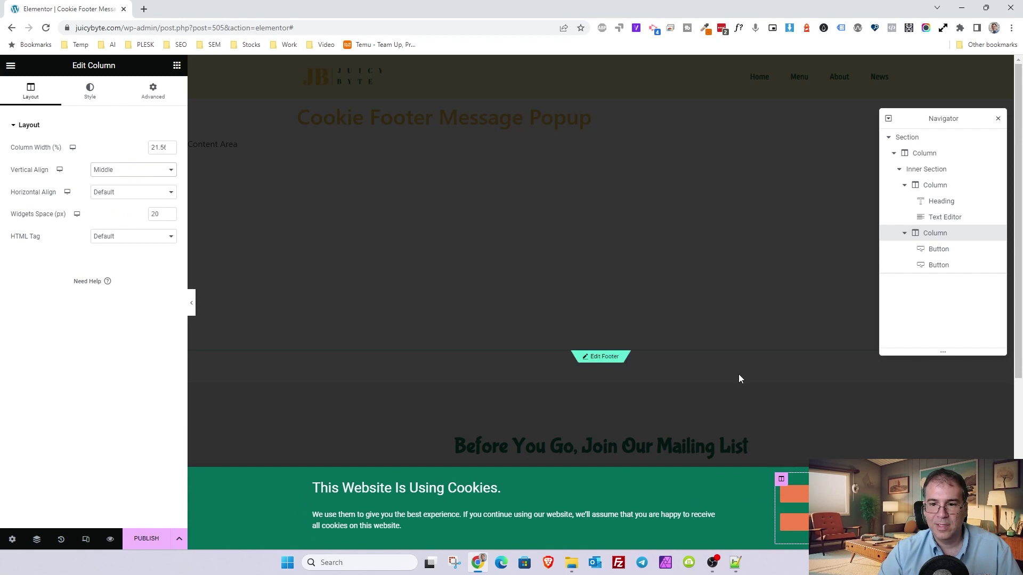
left_click(809, 296)
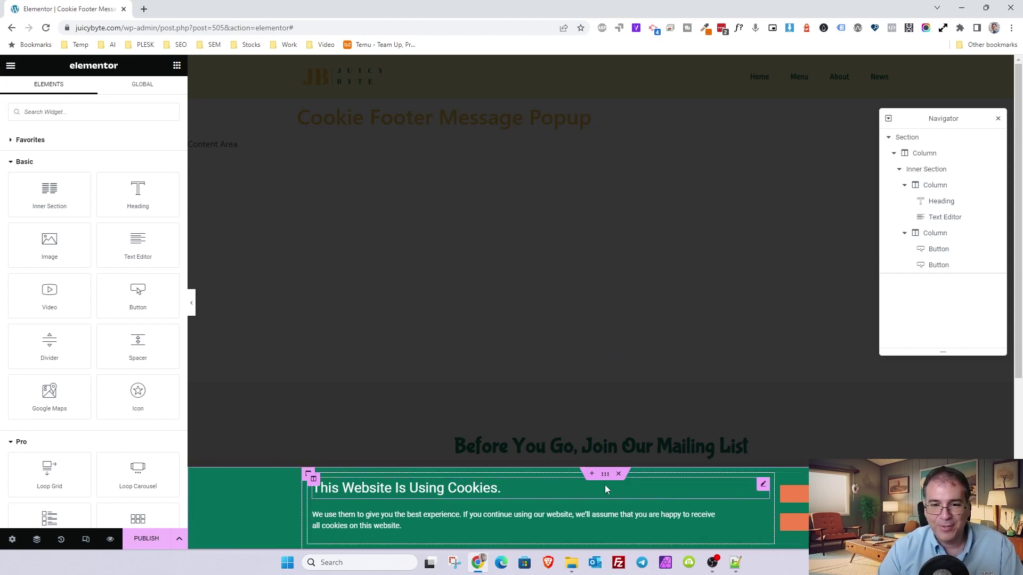
Publish the popup with an Include Entire Site condition and On Page Load trigger
left_click(147, 539)
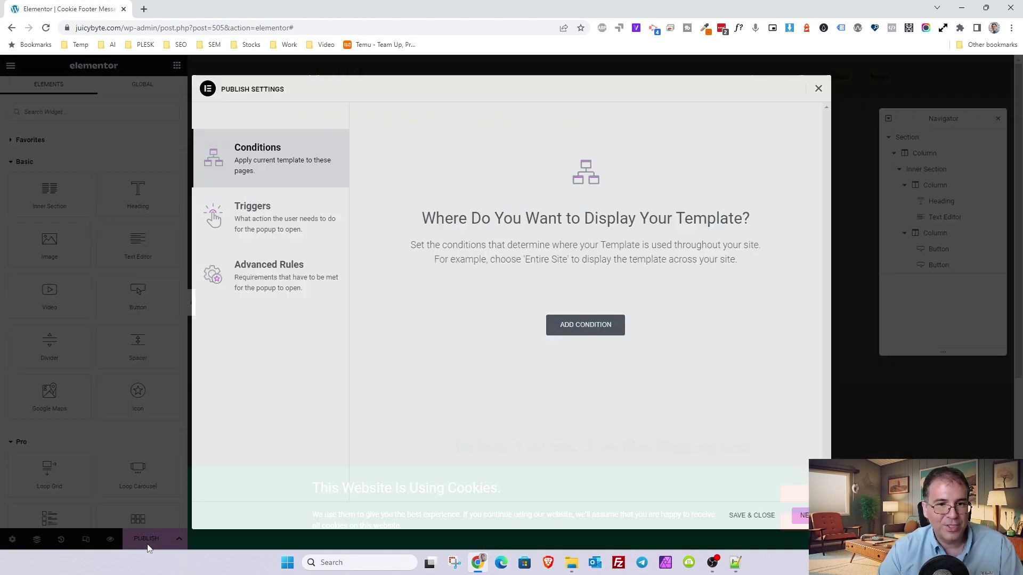
left_click(586, 326)
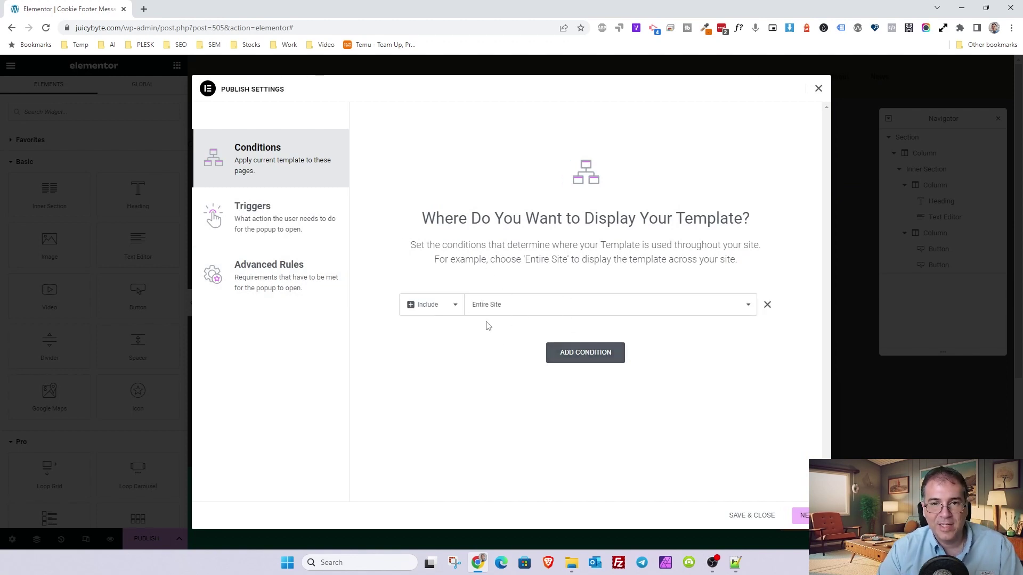
left_click(803, 516)
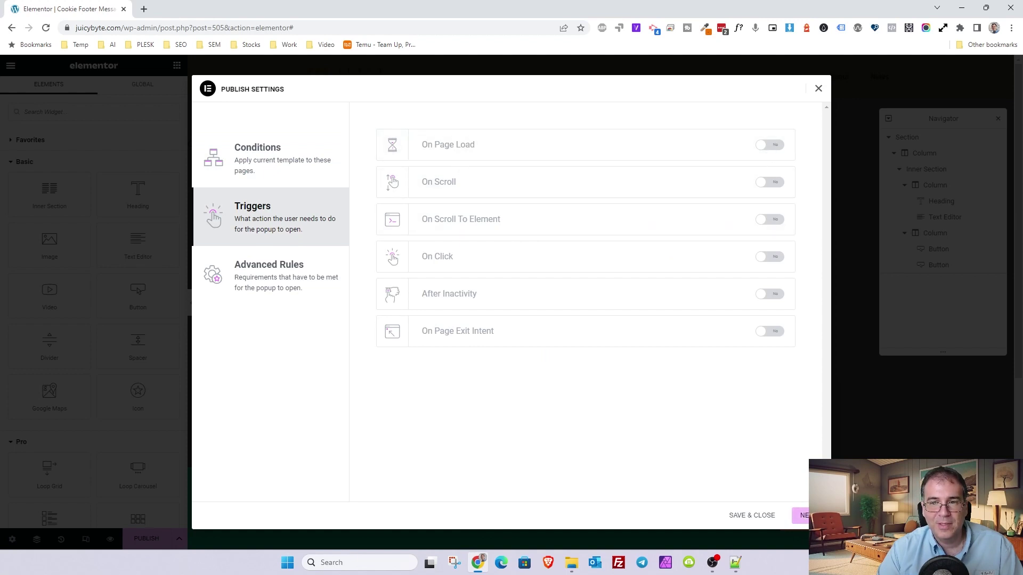
left_click(803, 516)
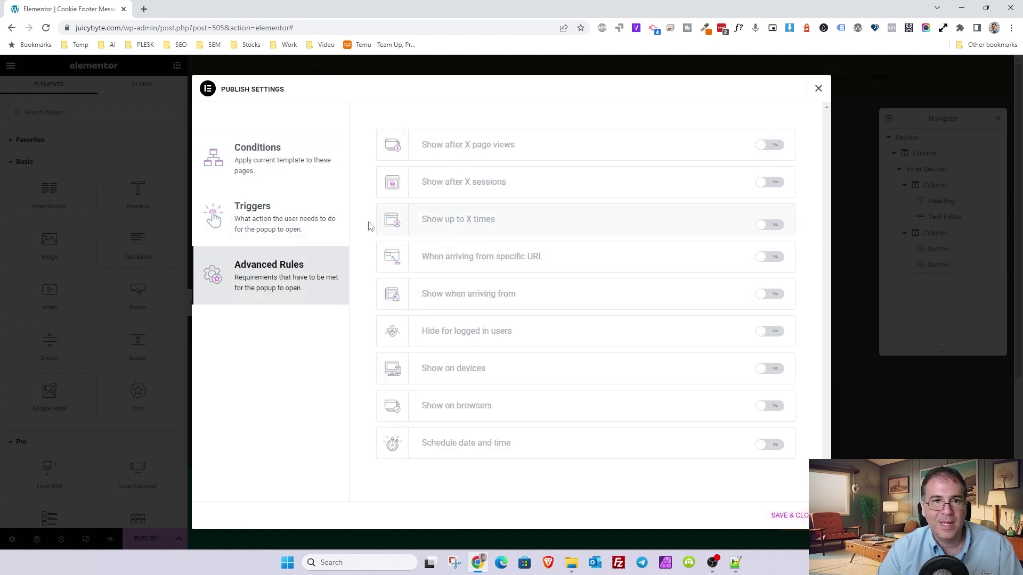
left_click(285, 224)
left_click(772, 146)
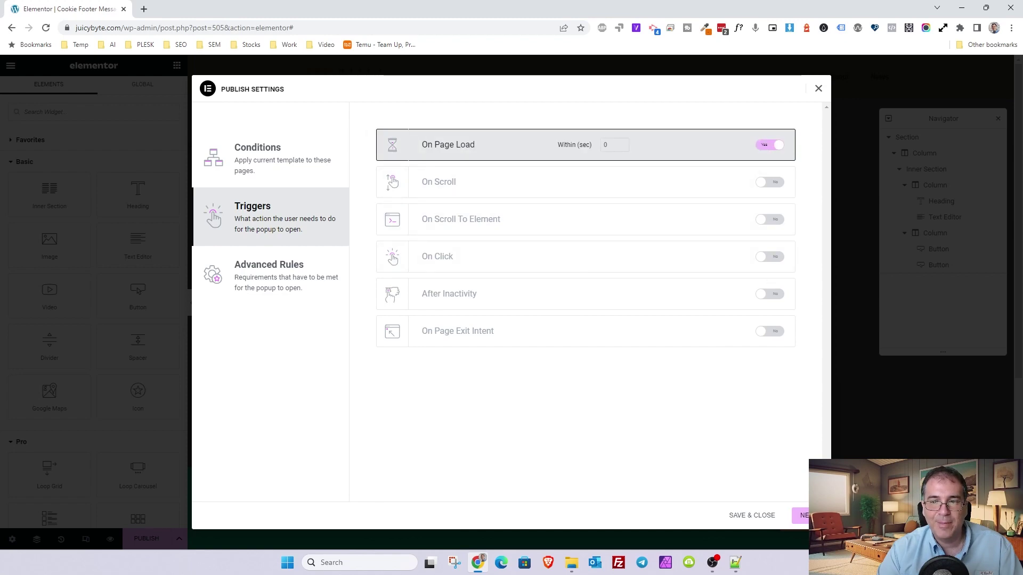
left_click(804, 515)
left_click(804, 516)
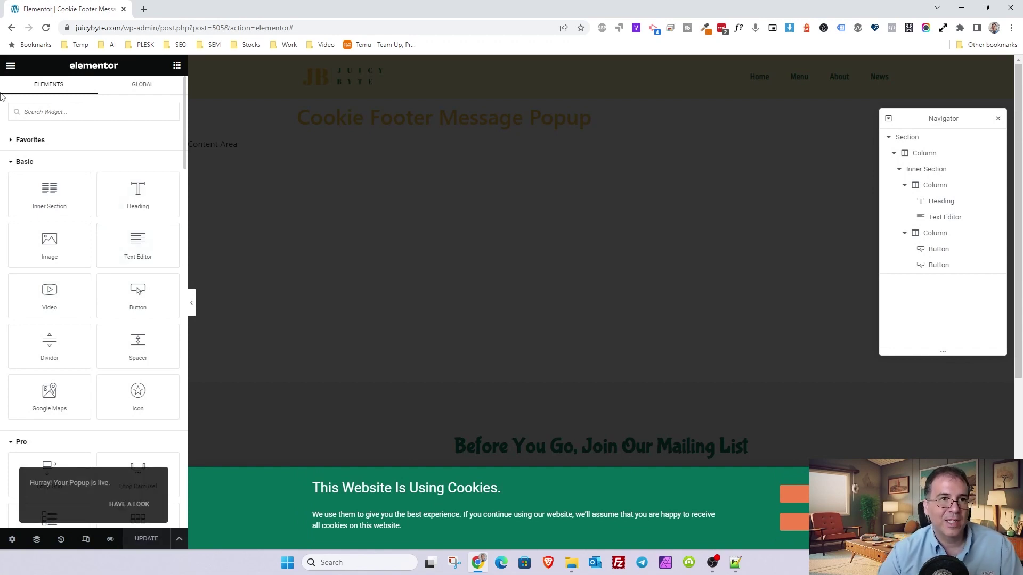
Open the popup's page preview in a new browser tab and show Popup Settings
left_click(11, 65)
right_click(43, 249)
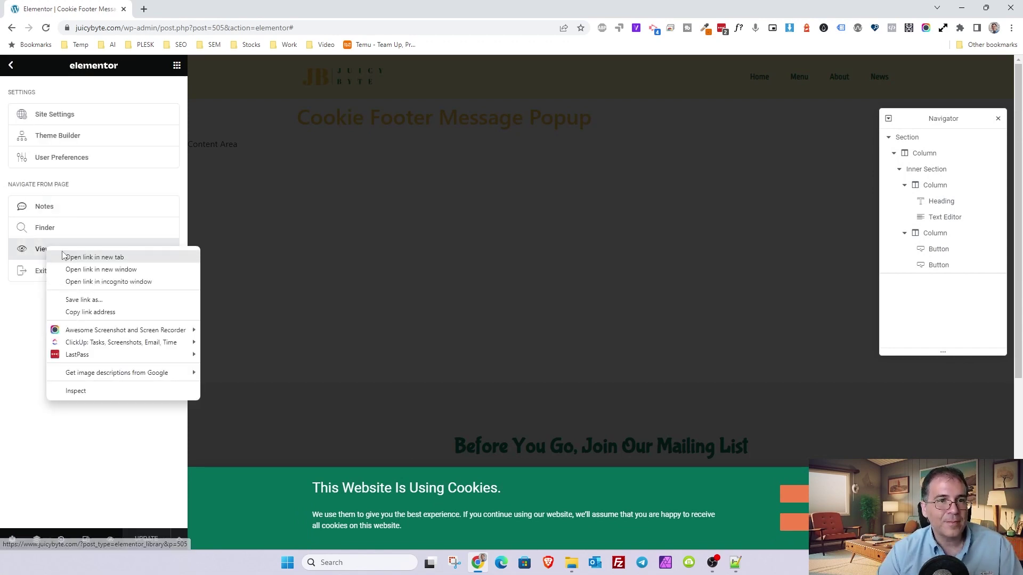
left_click(64, 256)
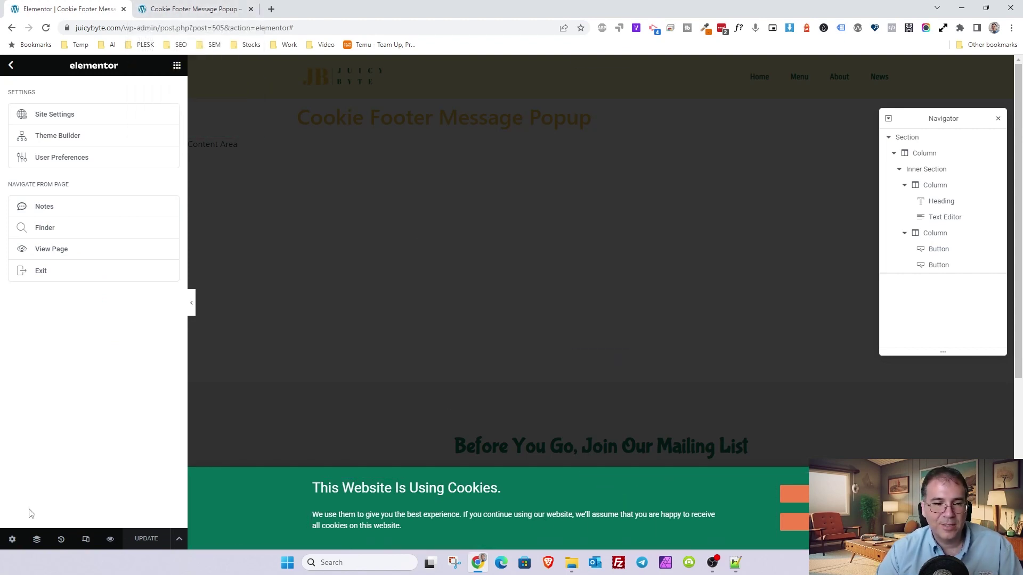
left_click(7, 543)
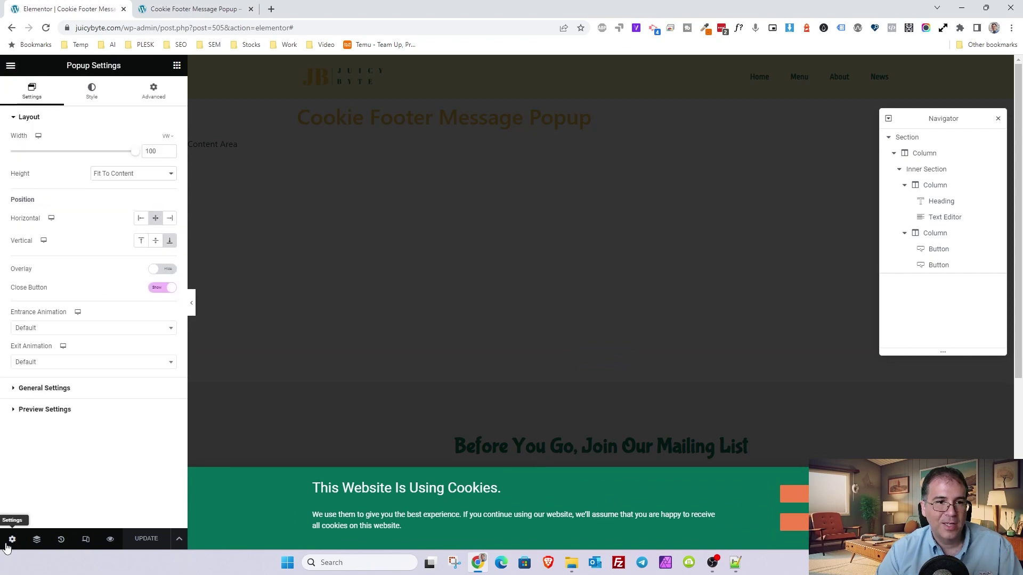
Revisit display conditions, swapping a trial Singular Pages rule back to Entire Site, and save
left_click(179, 539)
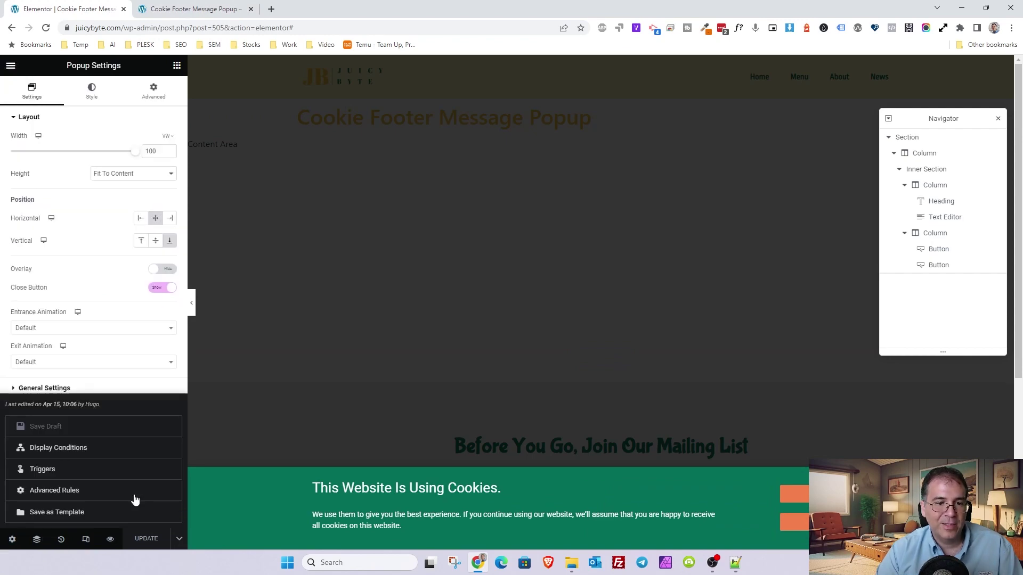
left_click(75, 452)
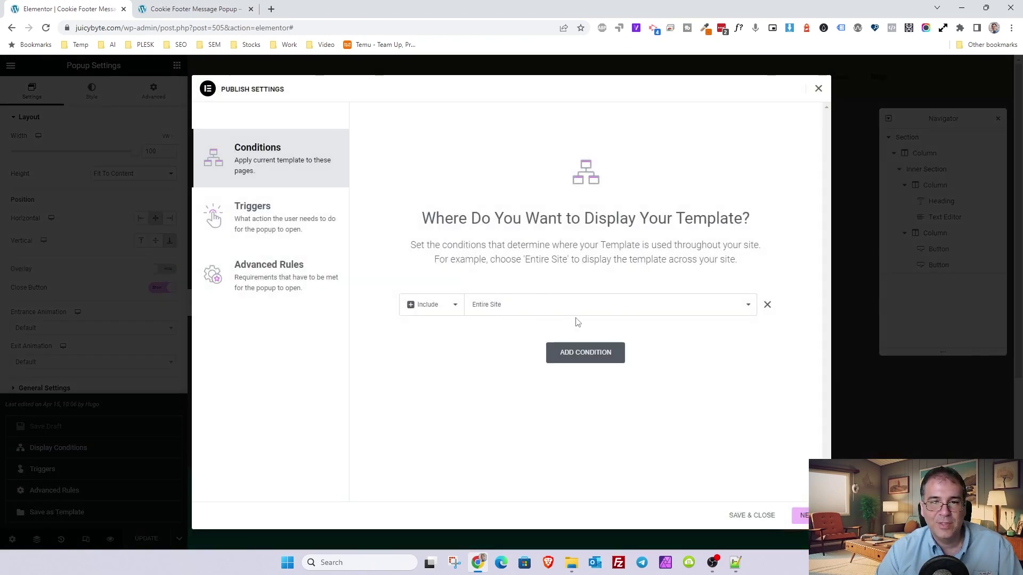
left_click(576, 306)
left_click(506, 331)
left_click(630, 306)
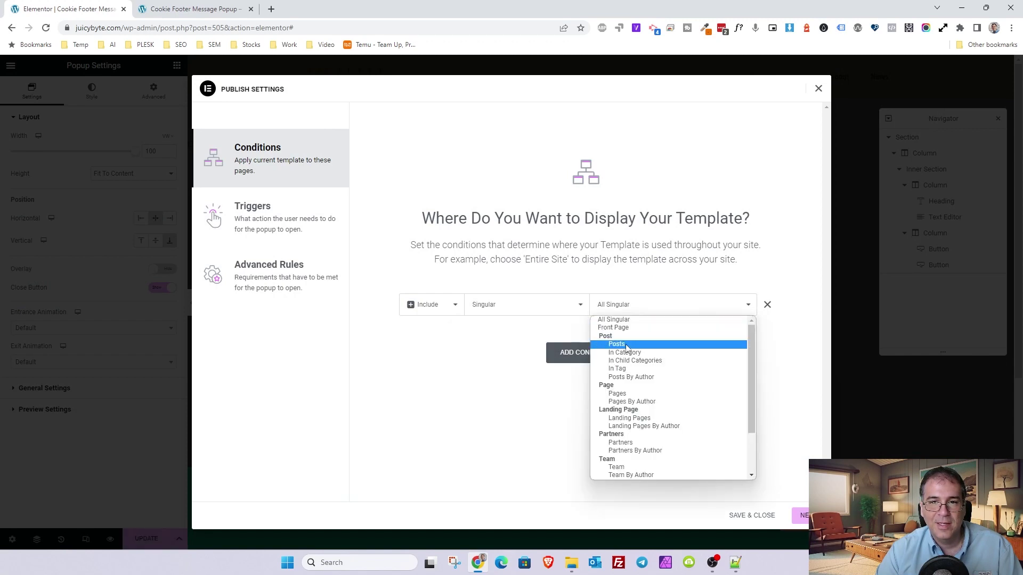
left_click(631, 395)
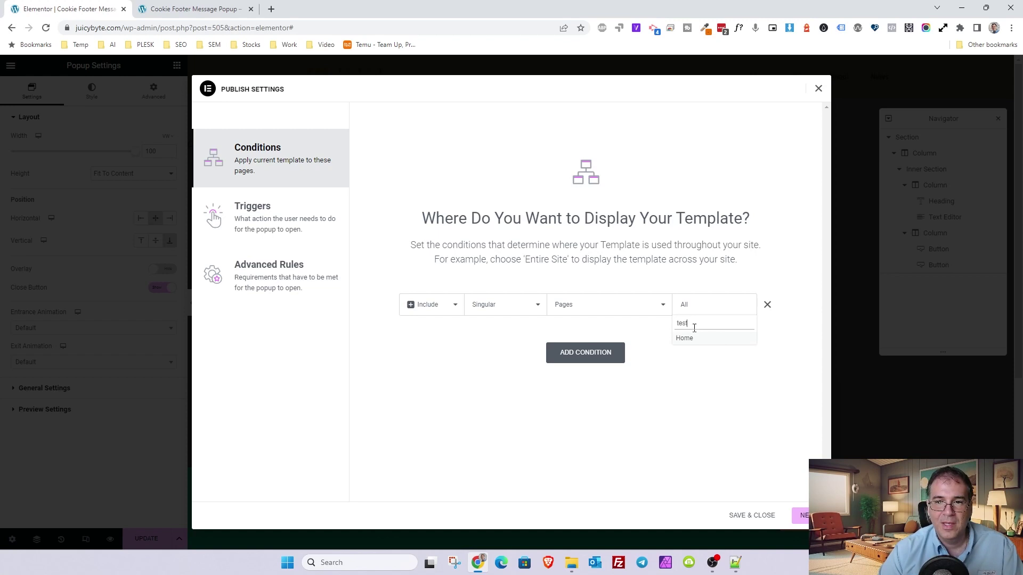
left_click(765, 309)
left_click(610, 326)
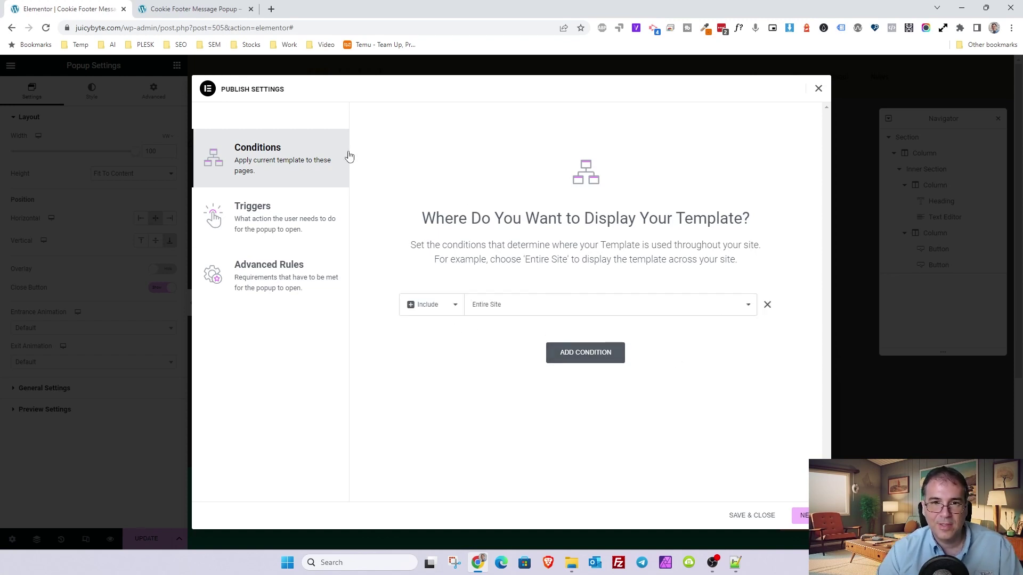
left_click(804, 516)
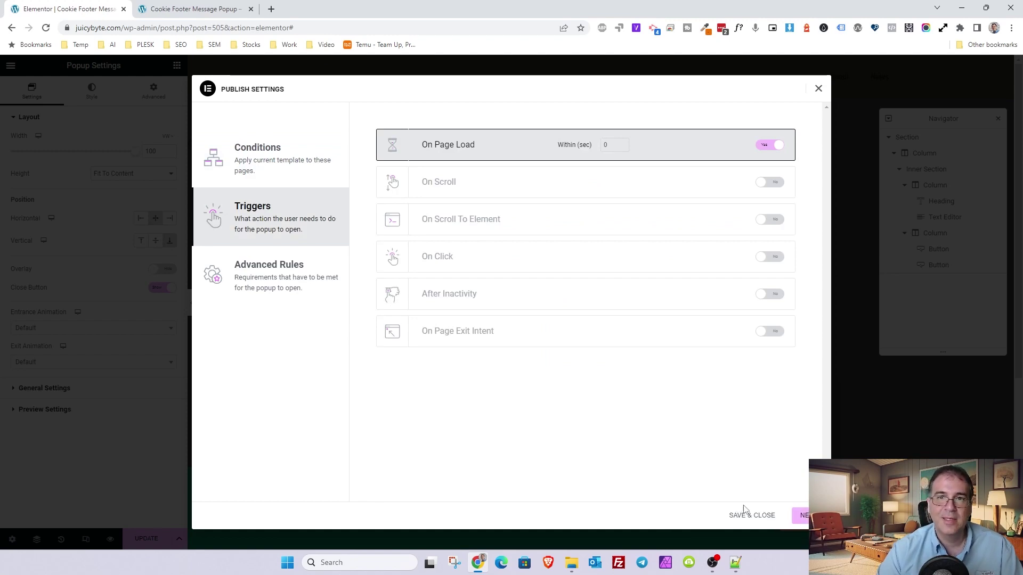
left_click(756, 515)
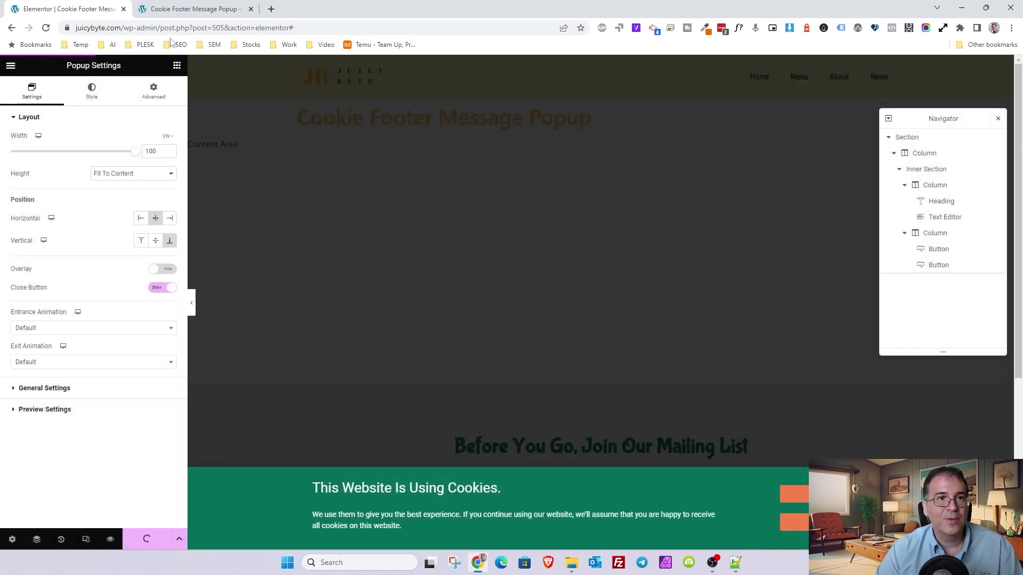
View the green cookie bar on the live Juicy Byte home page in the preview tab
left_click(183, 10)
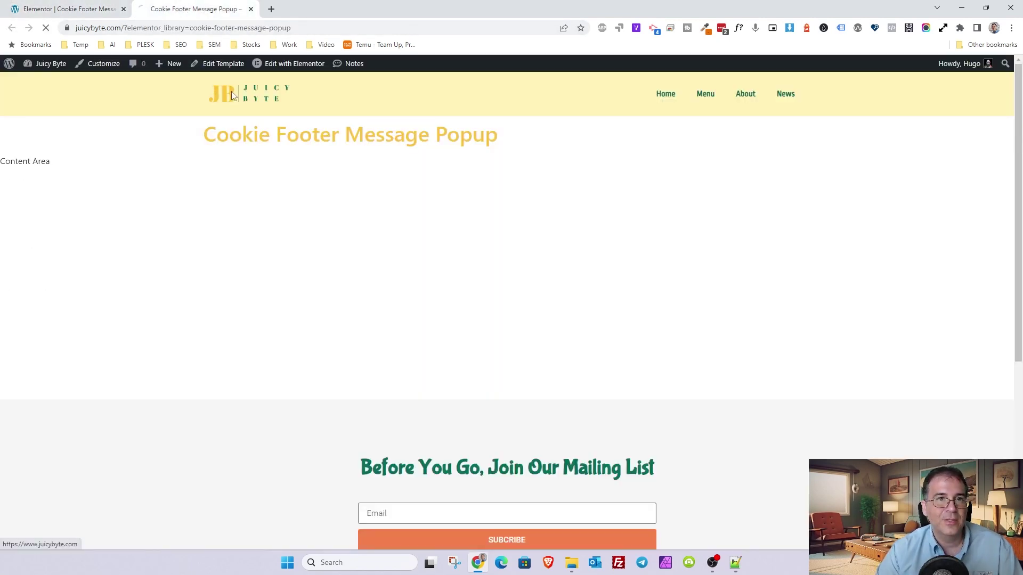
left_click(232, 91)
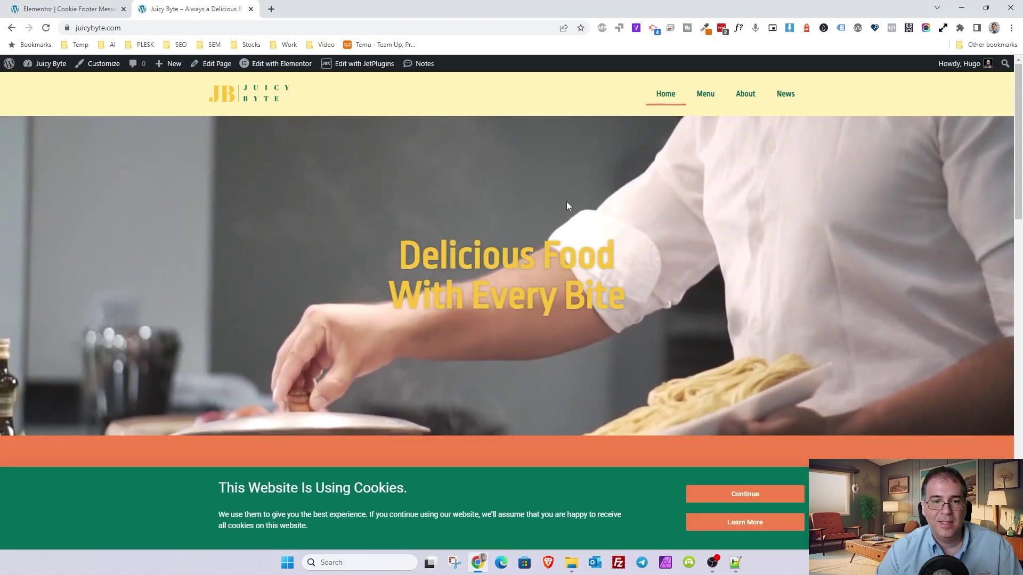
scroll(566, 201, "down", 10)
scroll(580, 220, "down", 7)
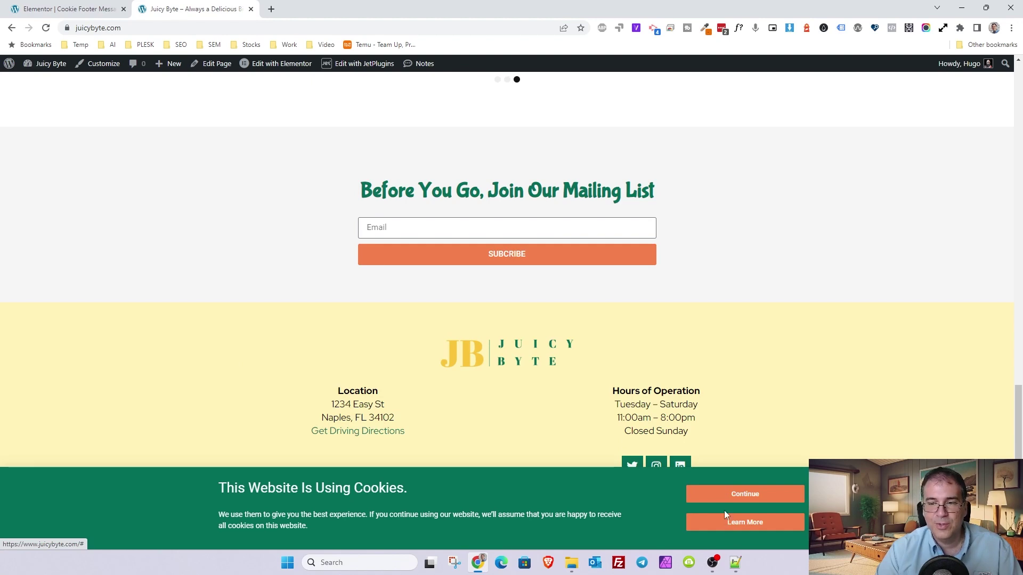
scroll(745, 442, "up", 10)
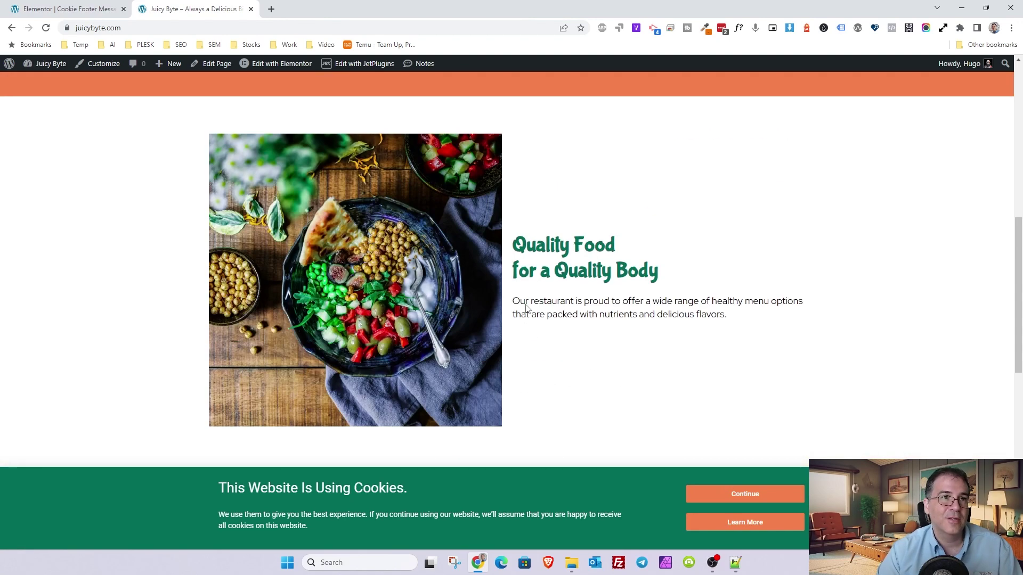
left_click(92, 7)
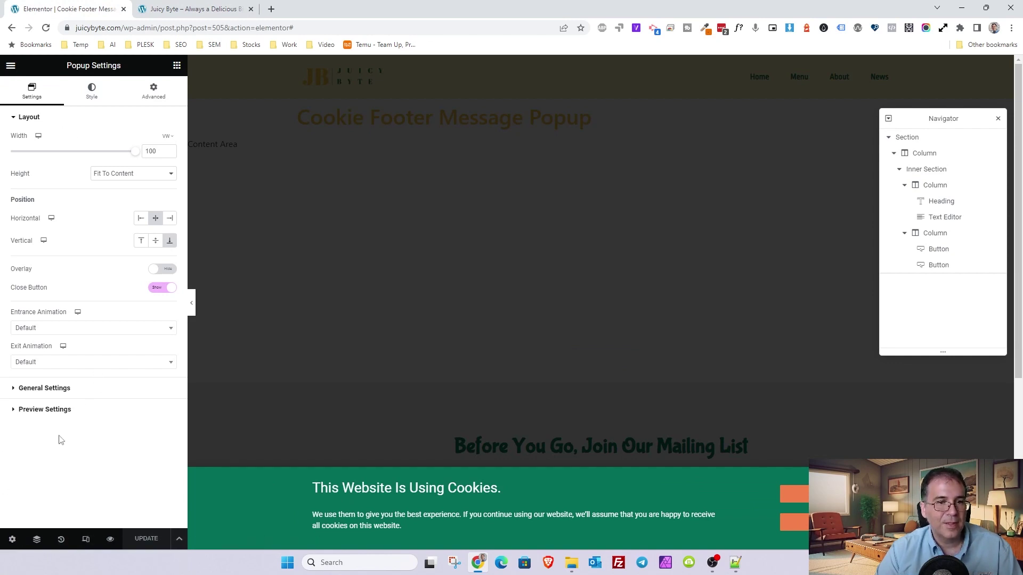
Set the popup's Layout Close Button option to Hide
left_click(40, 391)
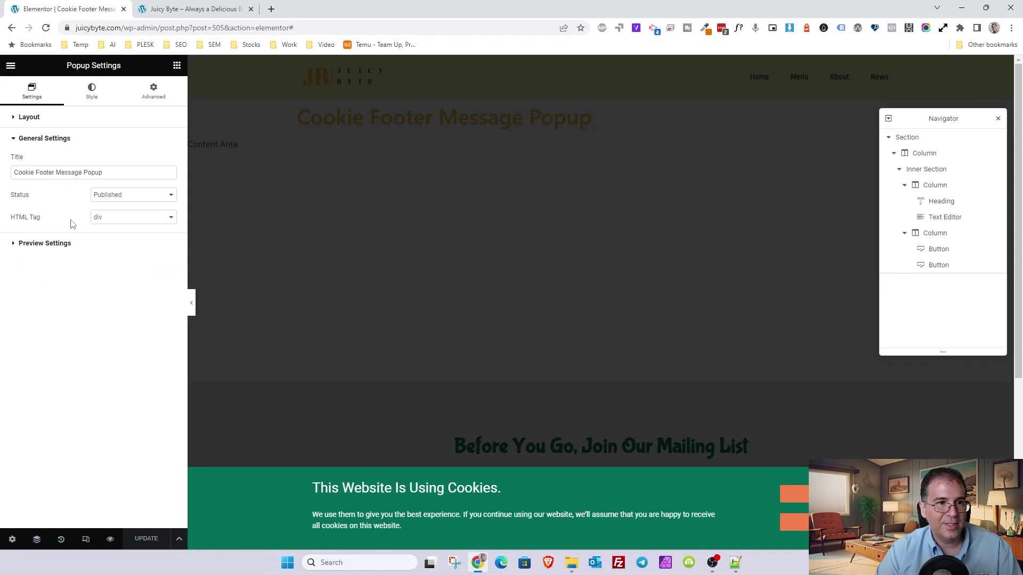
left_click(18, 140)
left_click(19, 120)
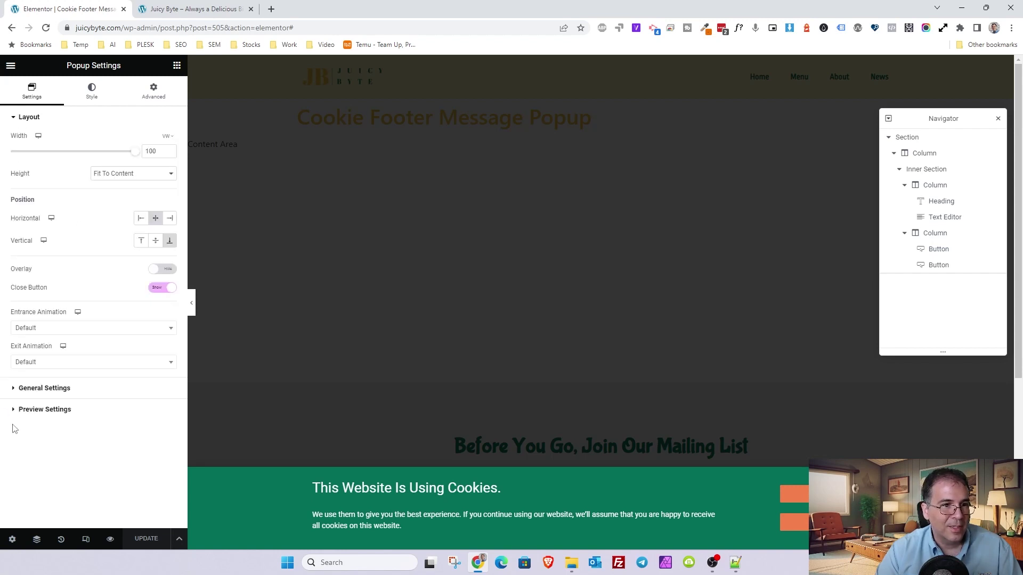
left_click(168, 291)
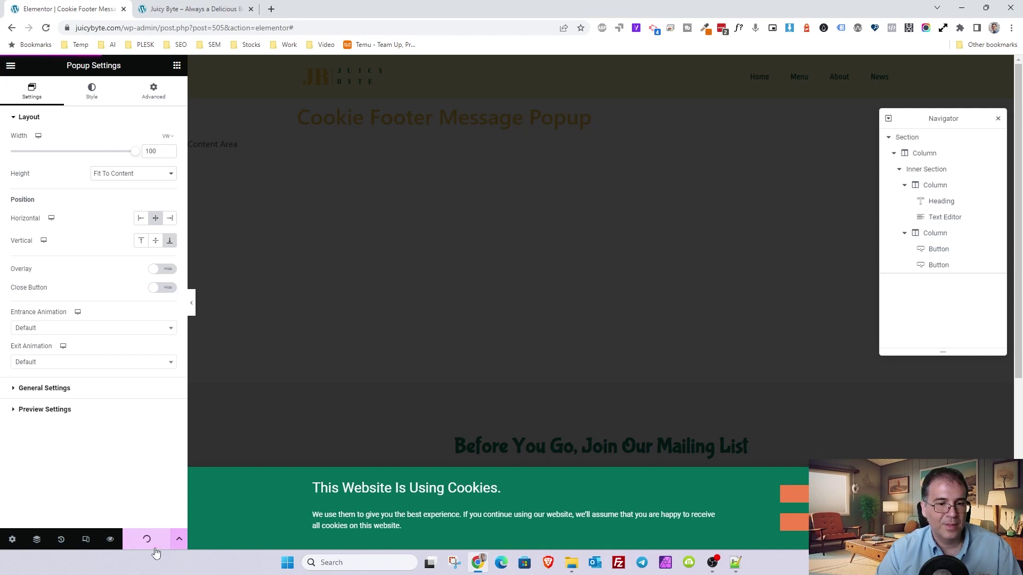
mouse_move(203, 5)
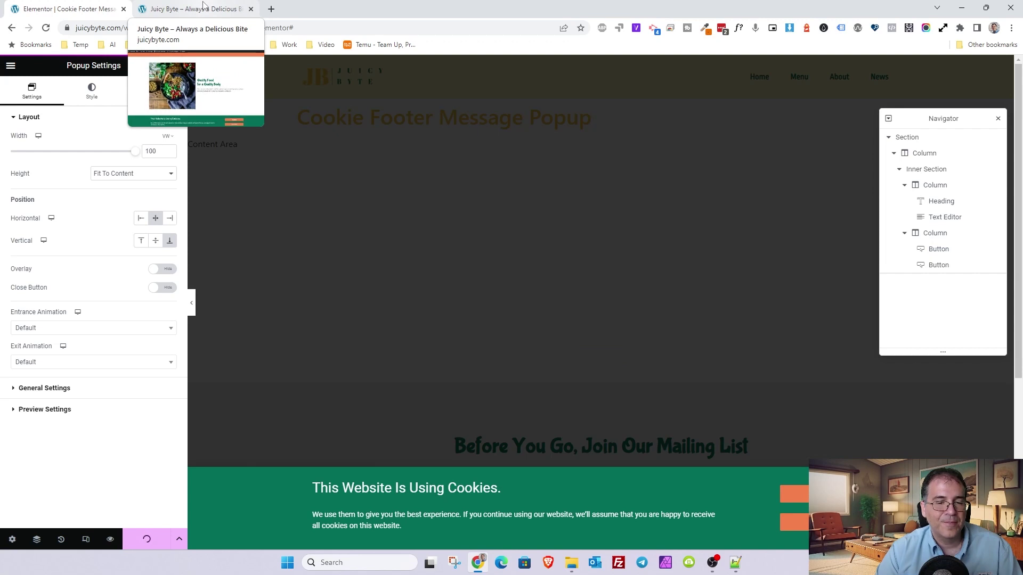
left_click(203, 5)
Reload the live site and test Learn More, which only jumps to the page top
left_click(46, 28)
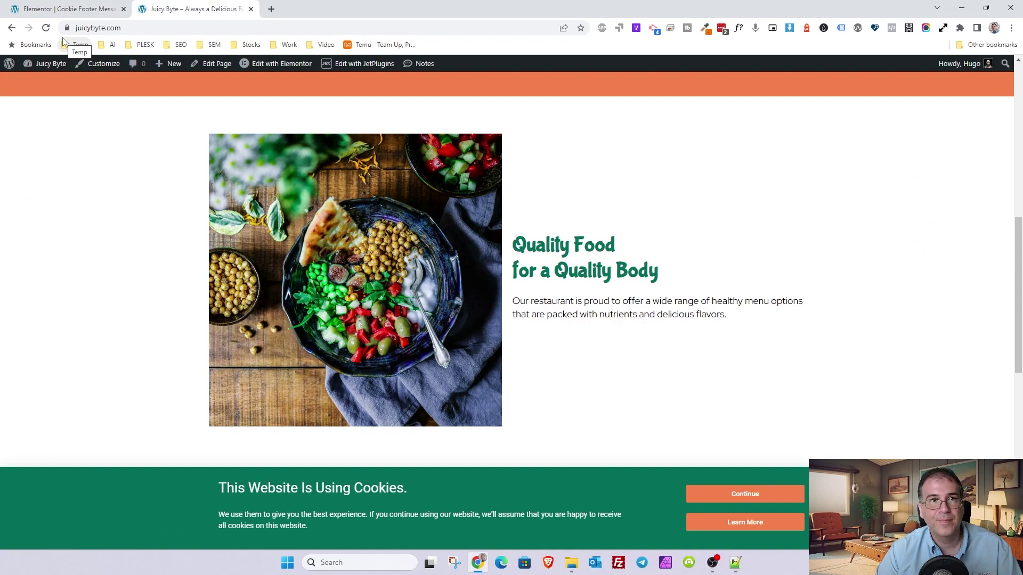
scroll(384, 372, "down", 10)
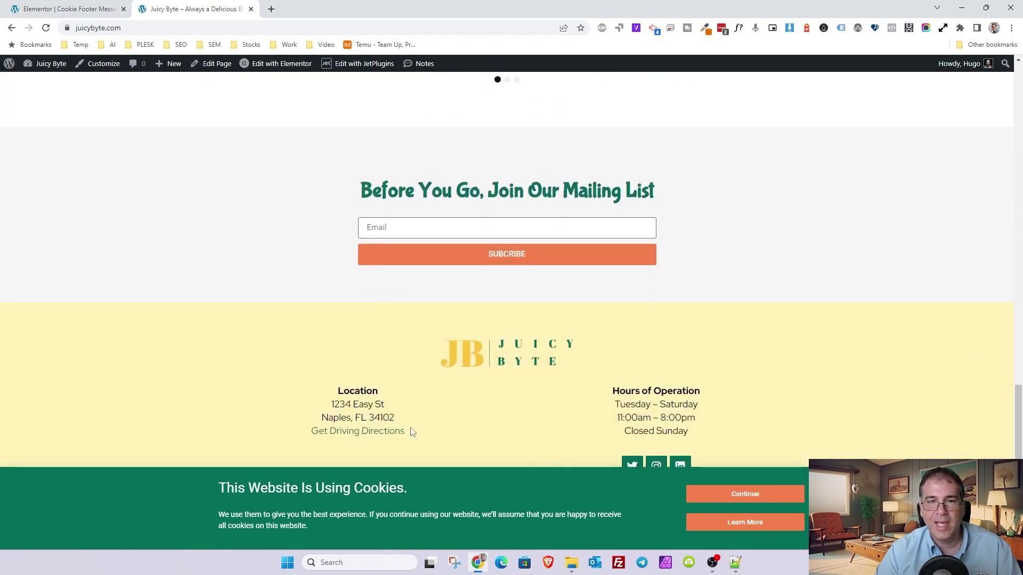
scroll(412, 432, "up", 10)
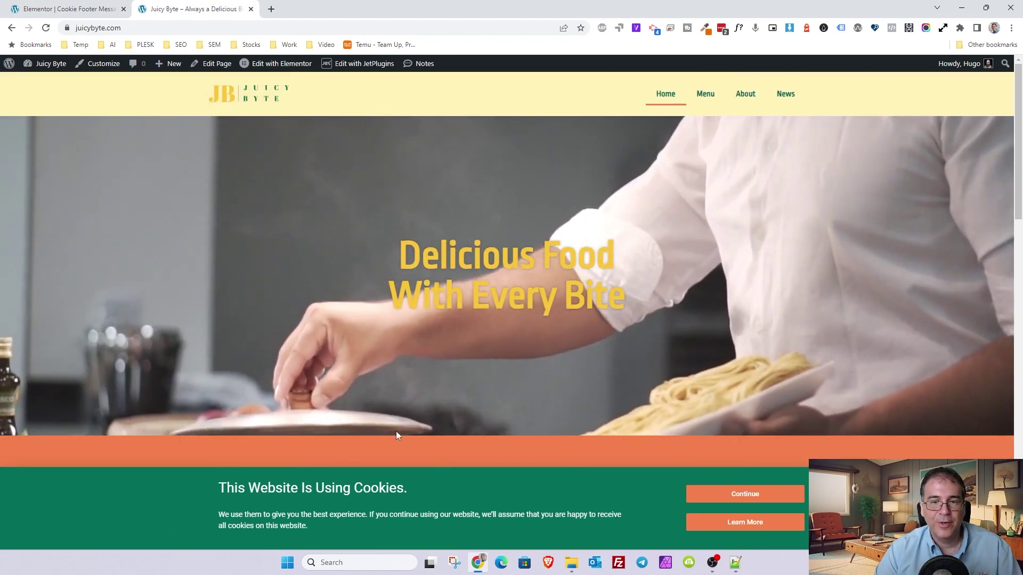
scroll(395, 434, "down", 2)
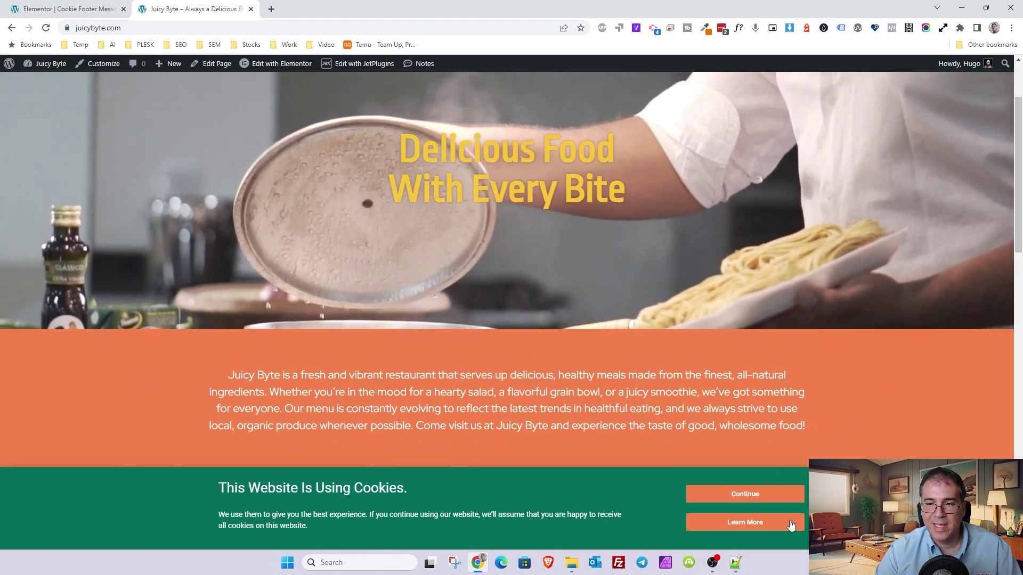
left_click(740, 495)
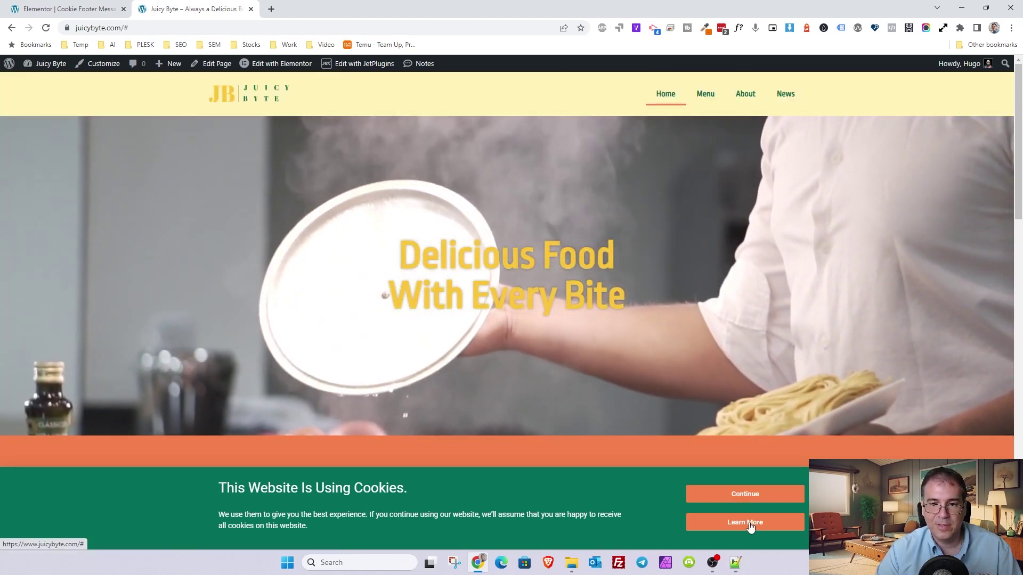
left_click(82, 12)
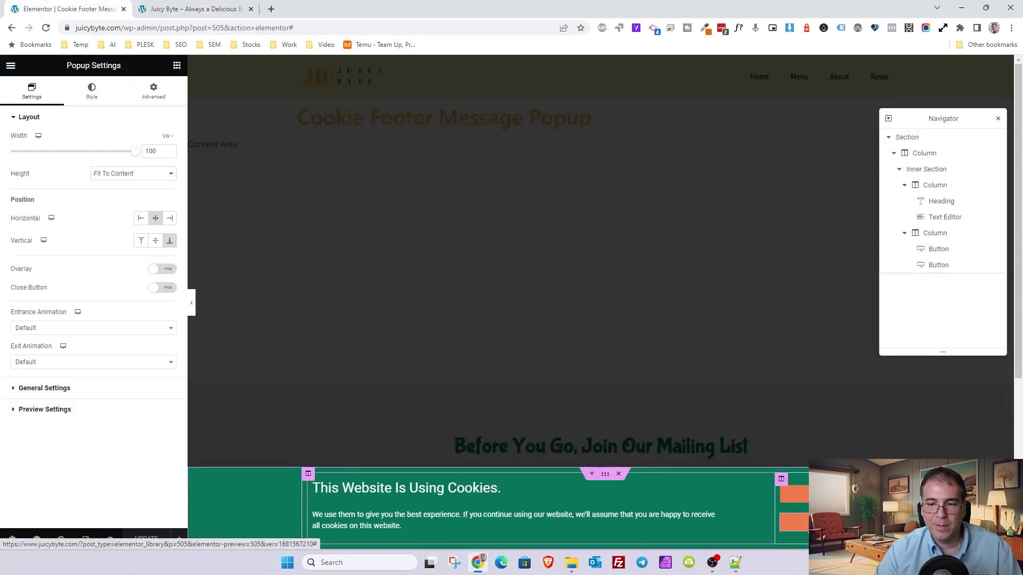
left_click(793, 521)
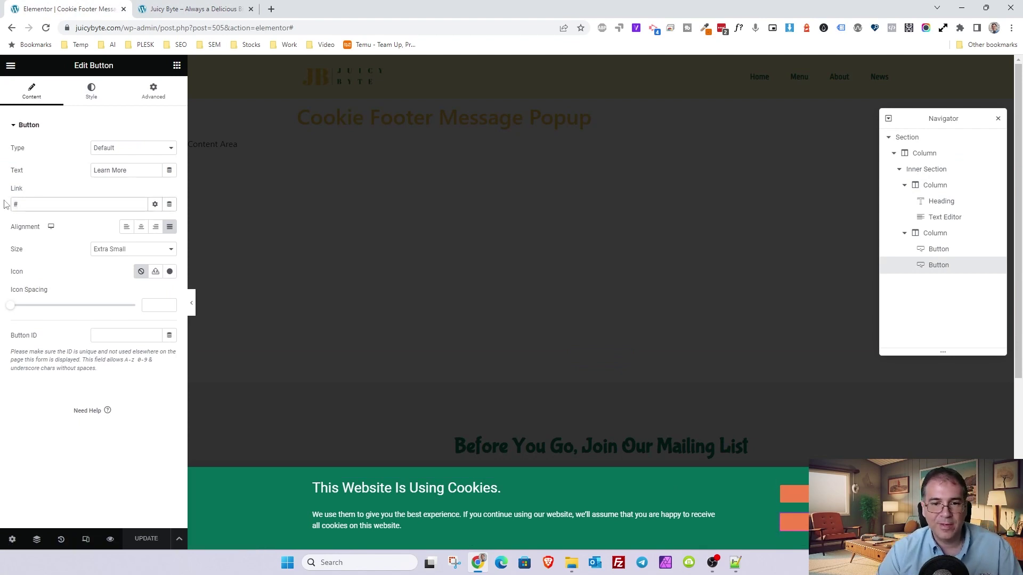
key("BackSpace")
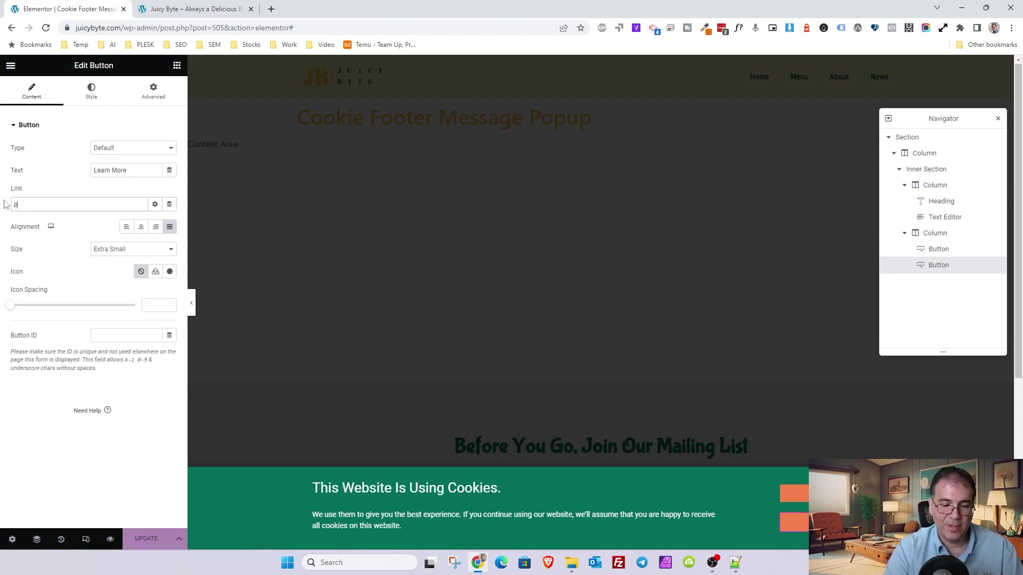
type("pria")
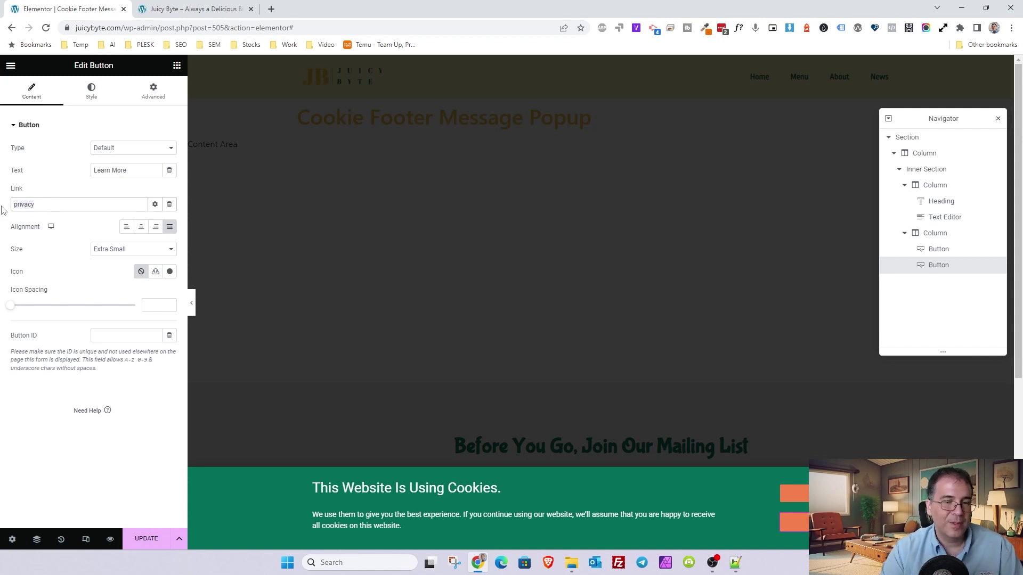
type("://www.google.com")
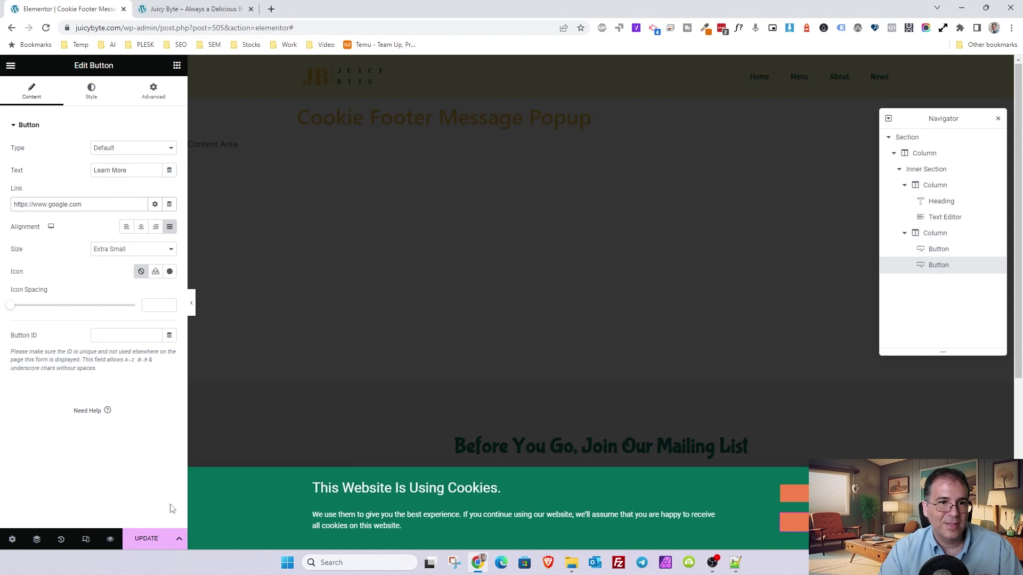
left_click(149, 539)
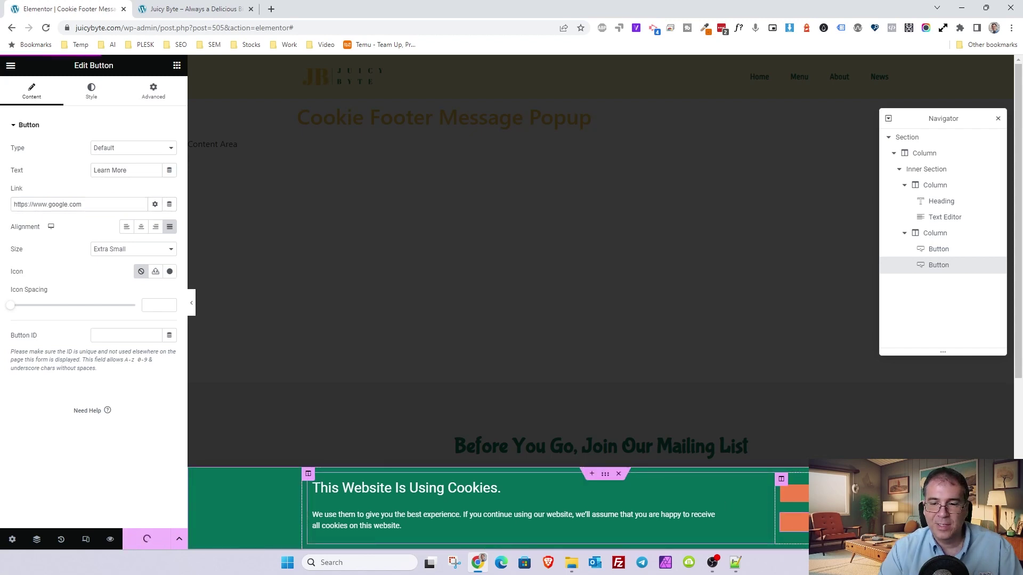
left_click(938, 249)
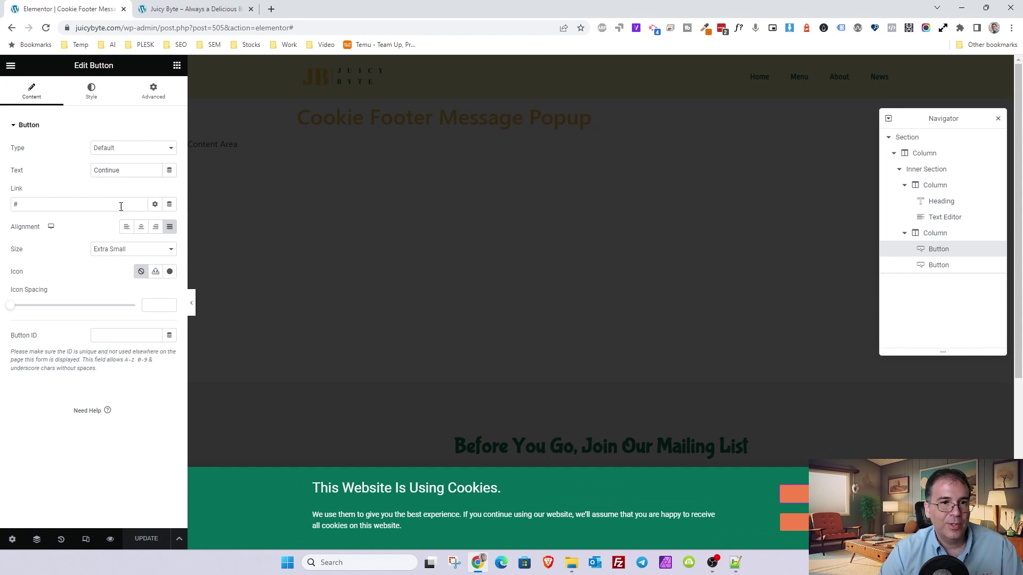
Link Continue to a Close Popup action with Don't Show Again enabled, and save
left_click(169, 206)
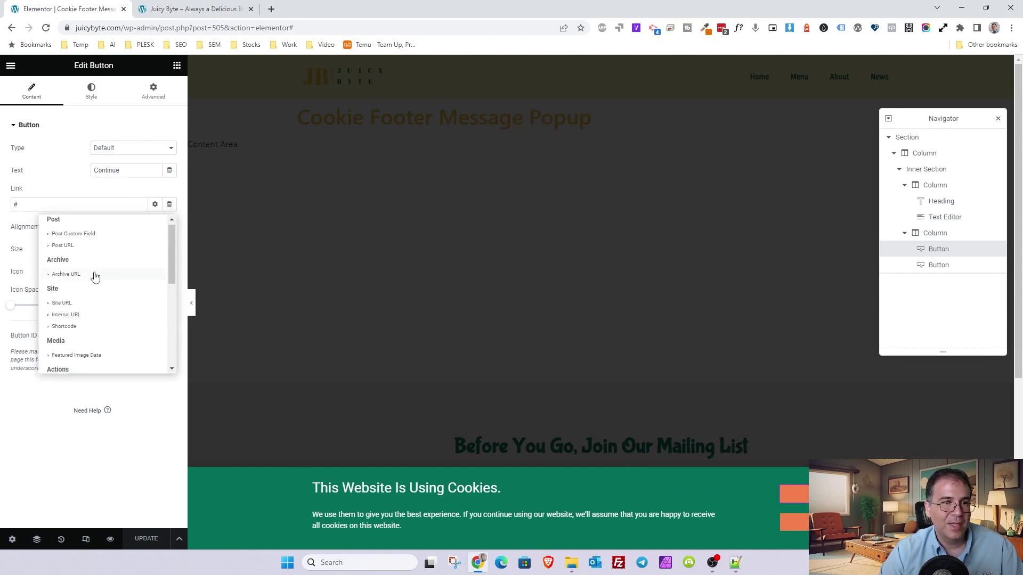
scroll(94, 276, "down", 2)
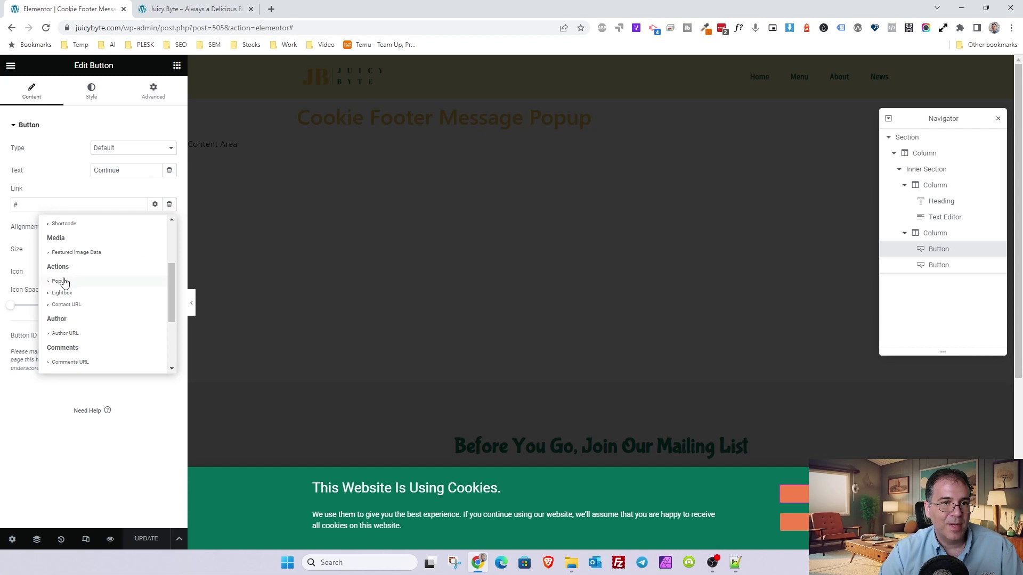
left_click(65, 282)
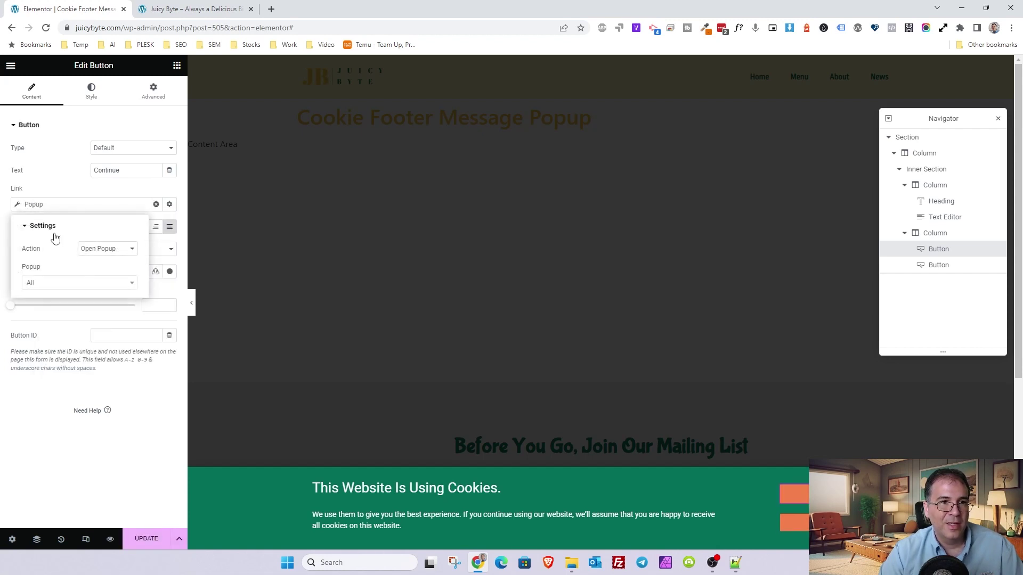
left_click(82, 247)
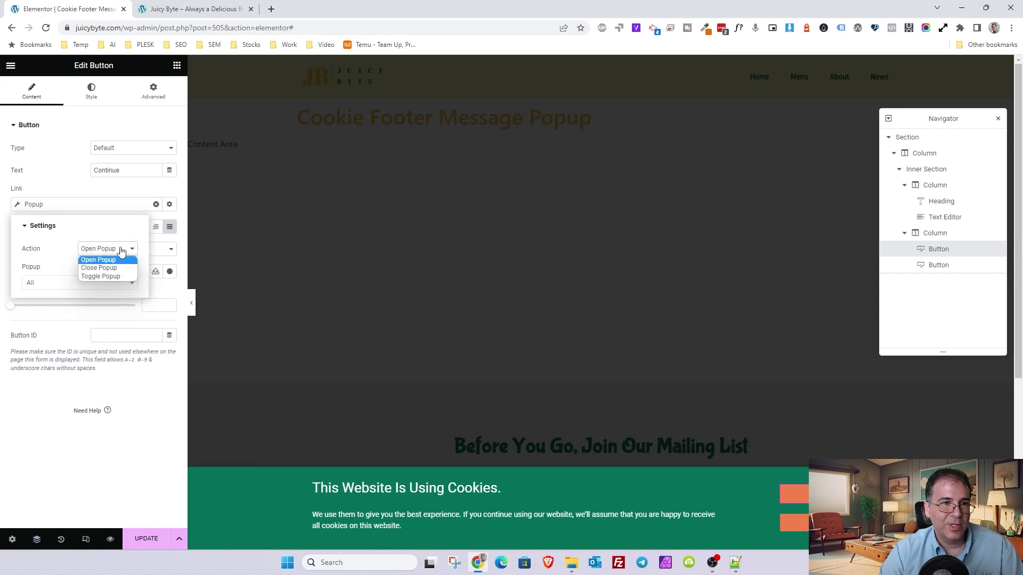
left_click(102, 268)
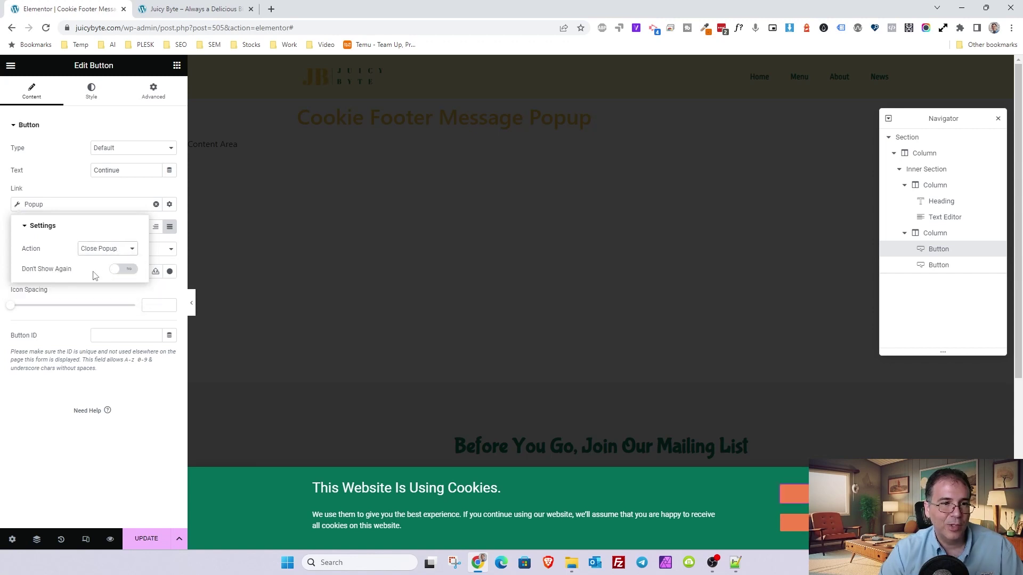
left_click(115, 269)
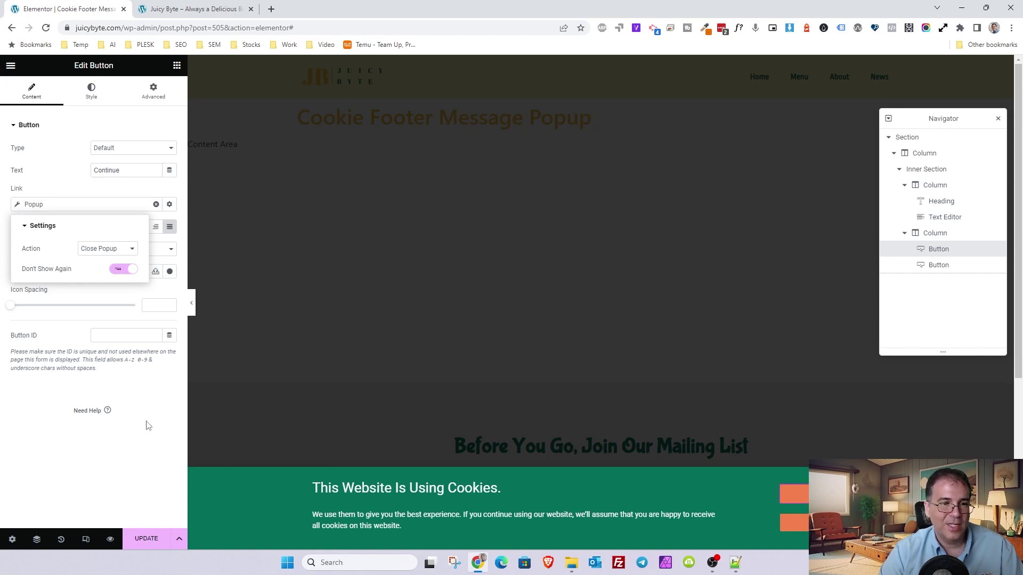
left_click(147, 539)
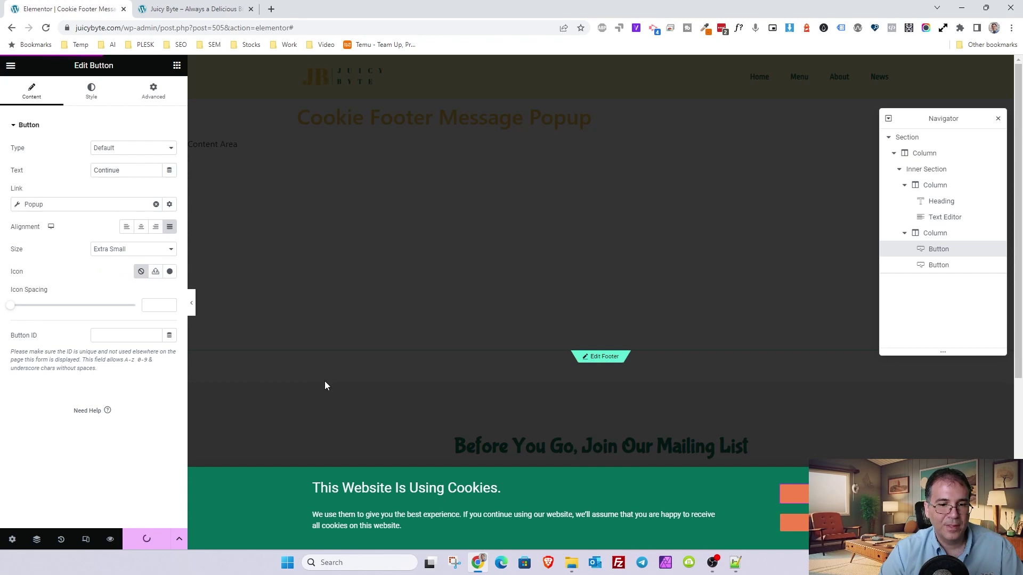
On the live Juicy Byte site, check that Learn More opens Google, then go back
left_click(216, 12)
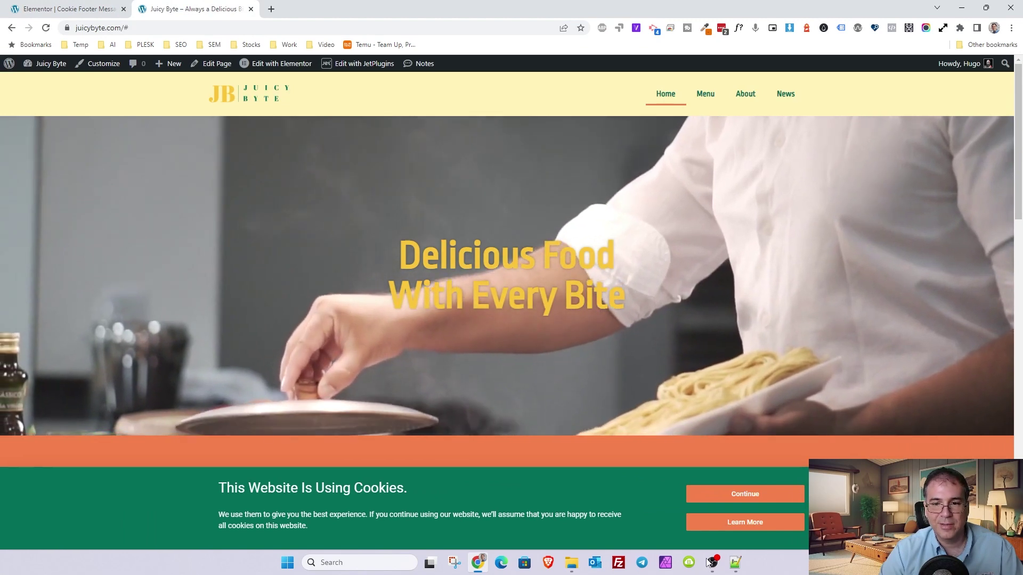
scroll(724, 538, "down", 2)
left_click(727, 523)
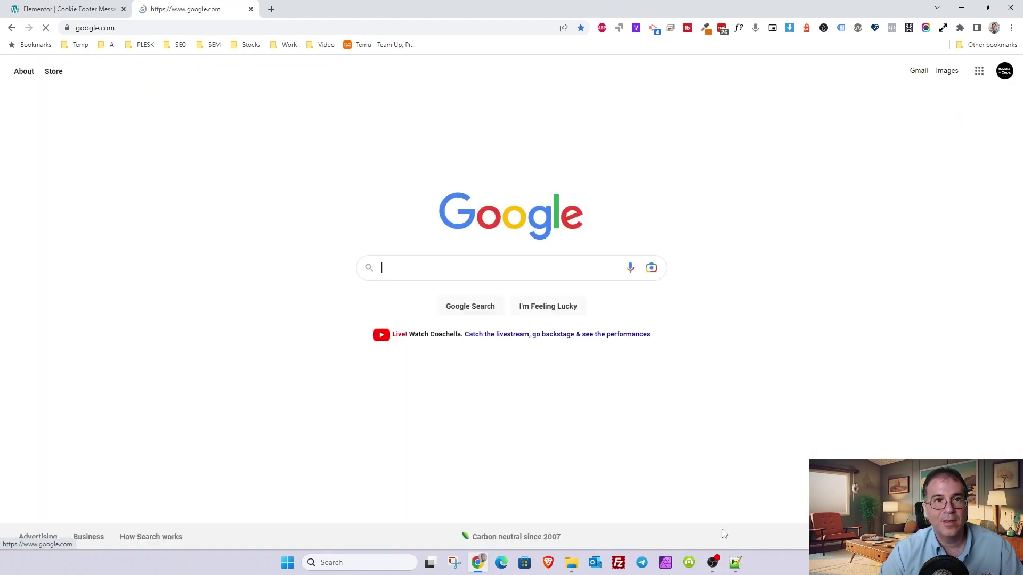
left_click(11, 29)
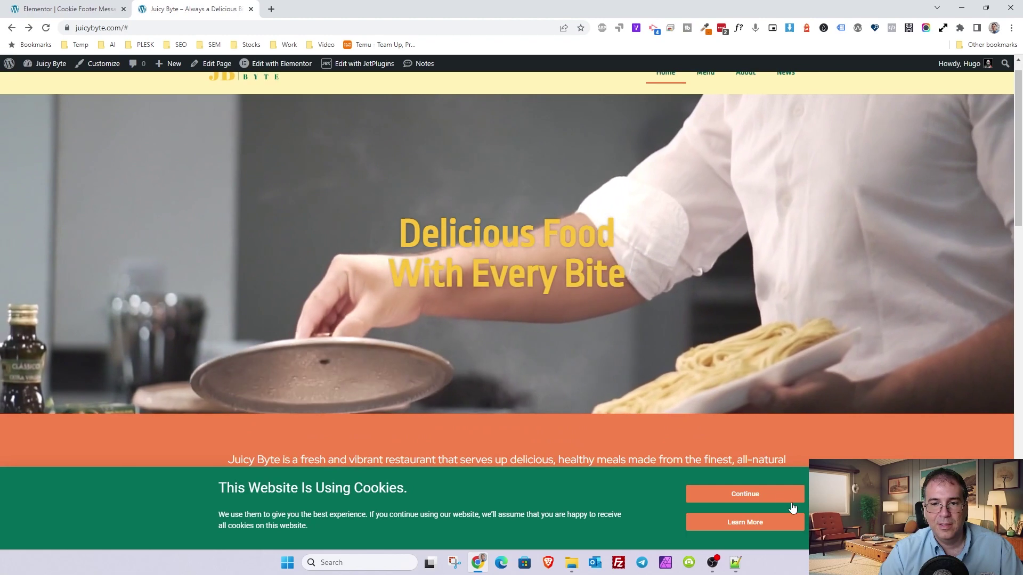
Dismiss the banner with Continue and reload to confirm it stays hidden before returning to the editor
left_click(744, 495)
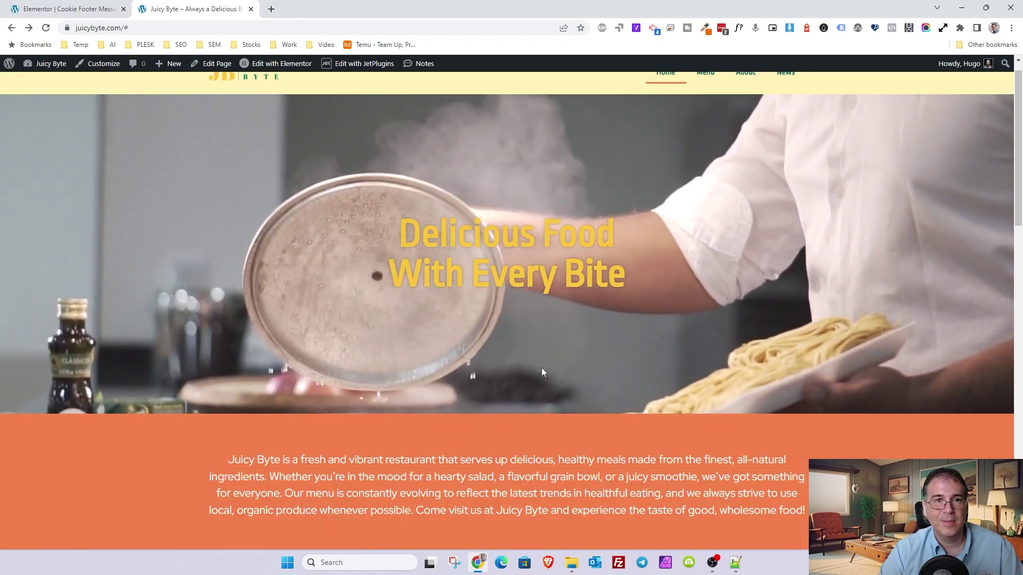
scroll(317, 155, "up", 1)
left_click(46, 28)
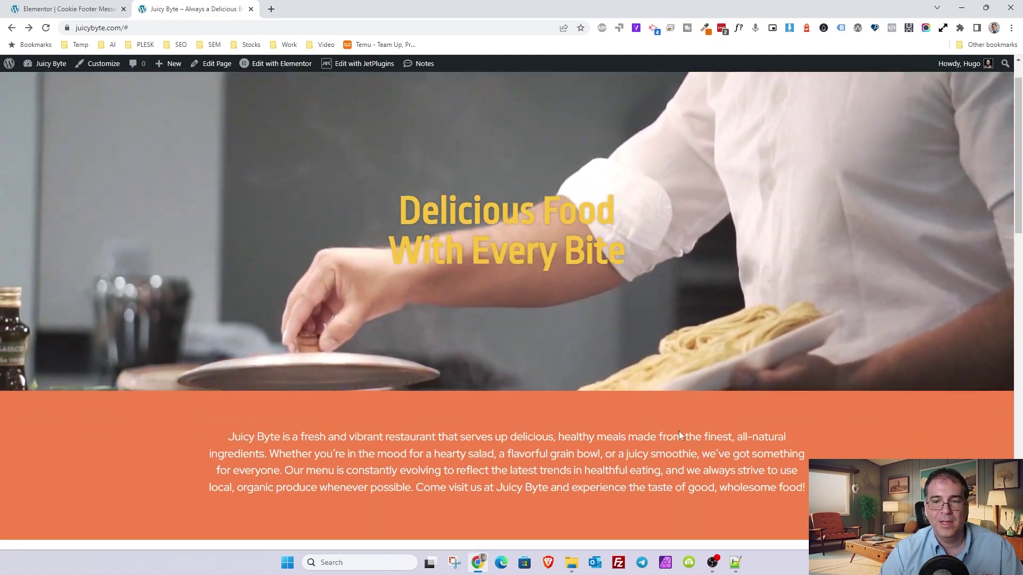
scroll(696, 471, "down", 10)
scroll(697, 472, "down", 6)
scroll(715, 472, "up", 16)
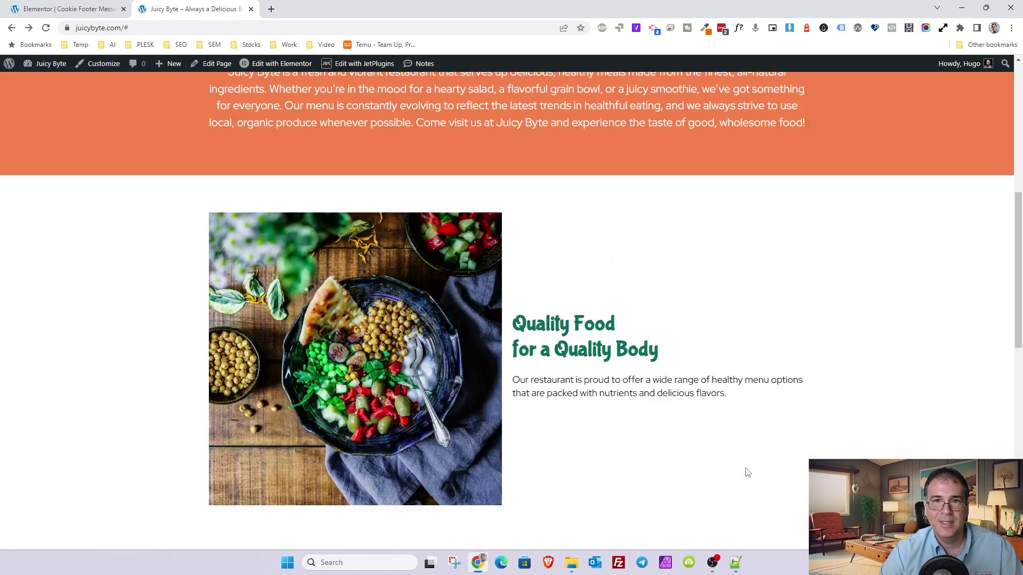
key("ctrl+shift+Tab")
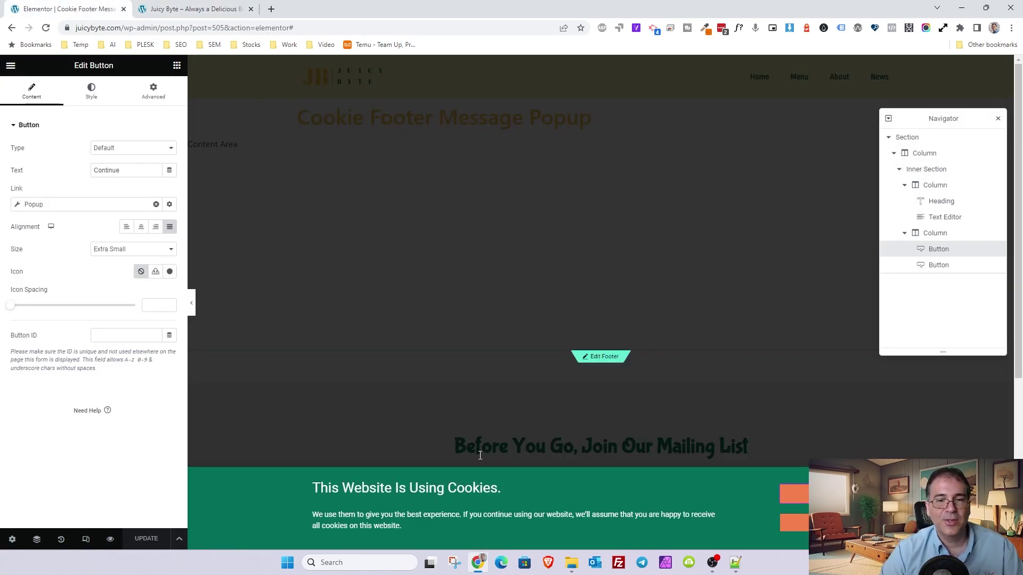